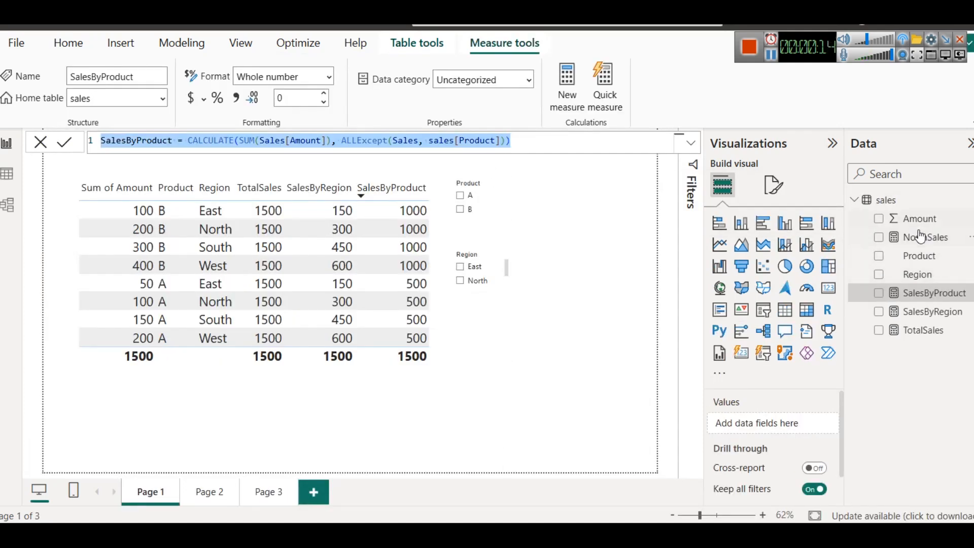
Step: Review the DAX formulas of the NorthSales measure and the DiscountBandwiseCanadaGovtSales calculated table in the two reports
click(921, 236)
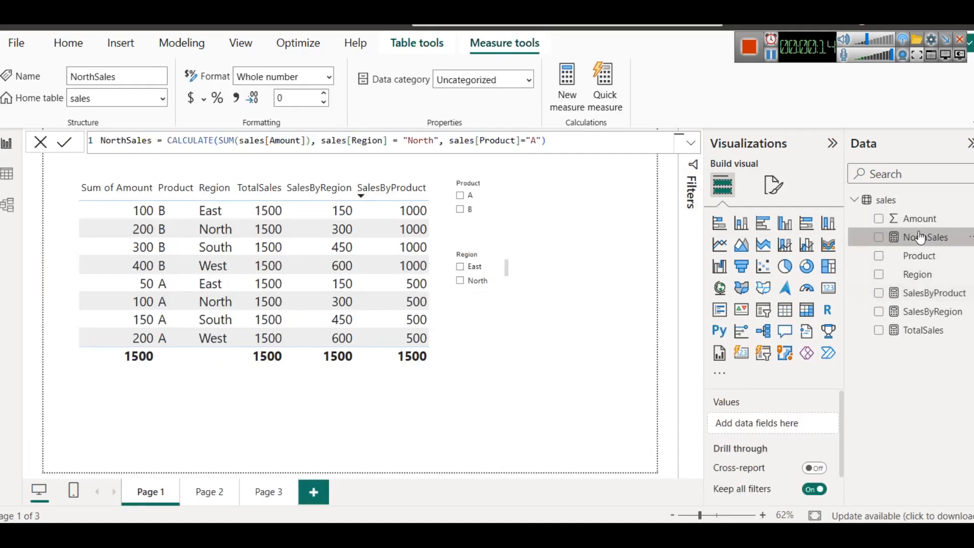
double_click(185, 145)
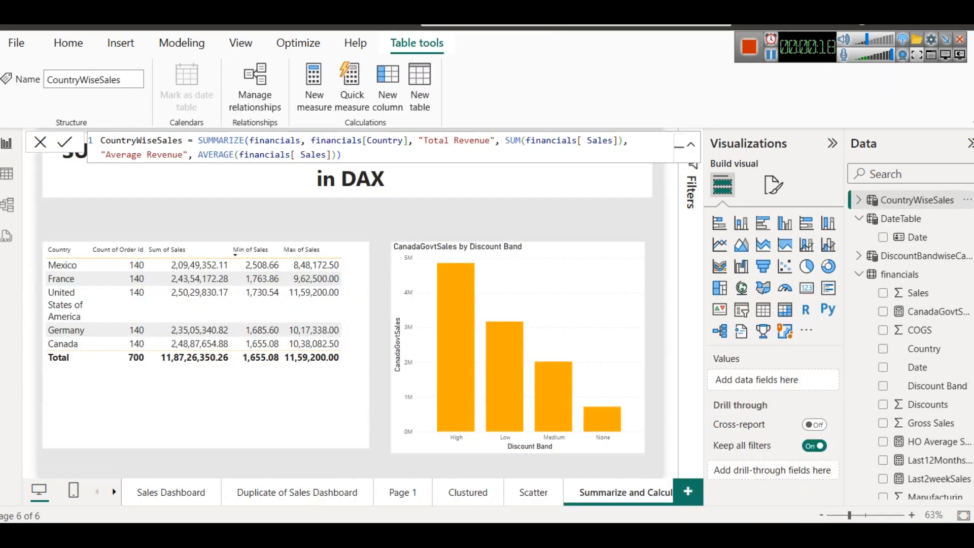
click(902, 258)
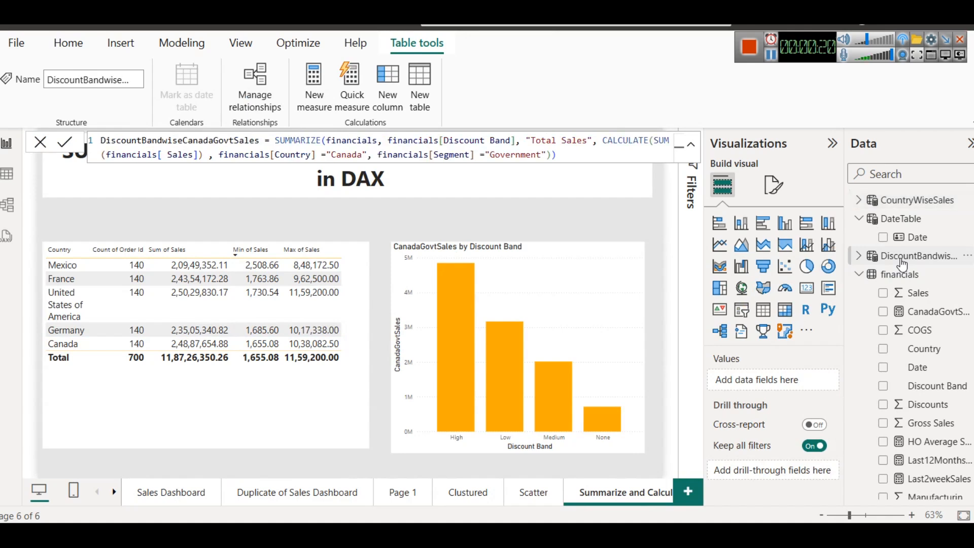
click(691, 144)
click(691, 144)
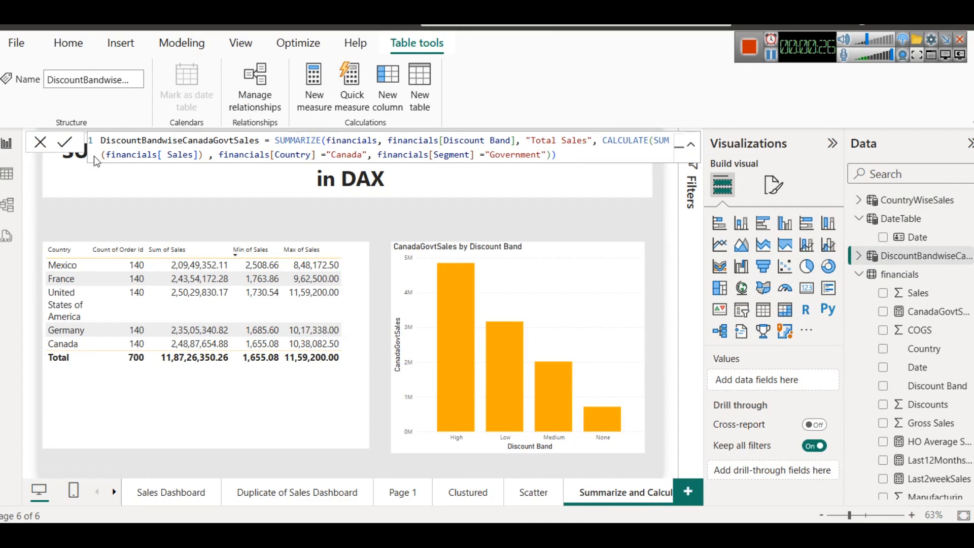
Step: View the data rows of the DiscountBandwiseCanadaGovtSales and financials tables, and return to the report view
click(10, 174)
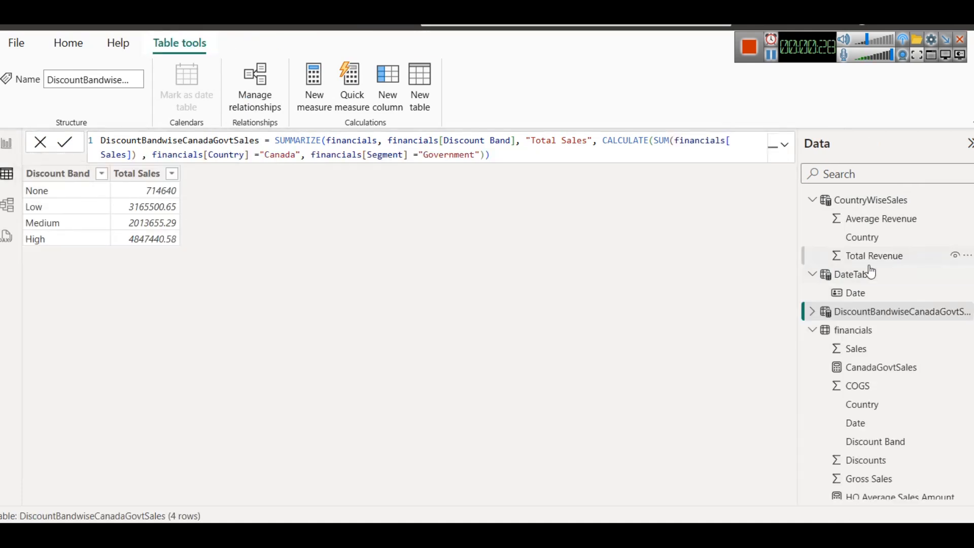
click(853, 331)
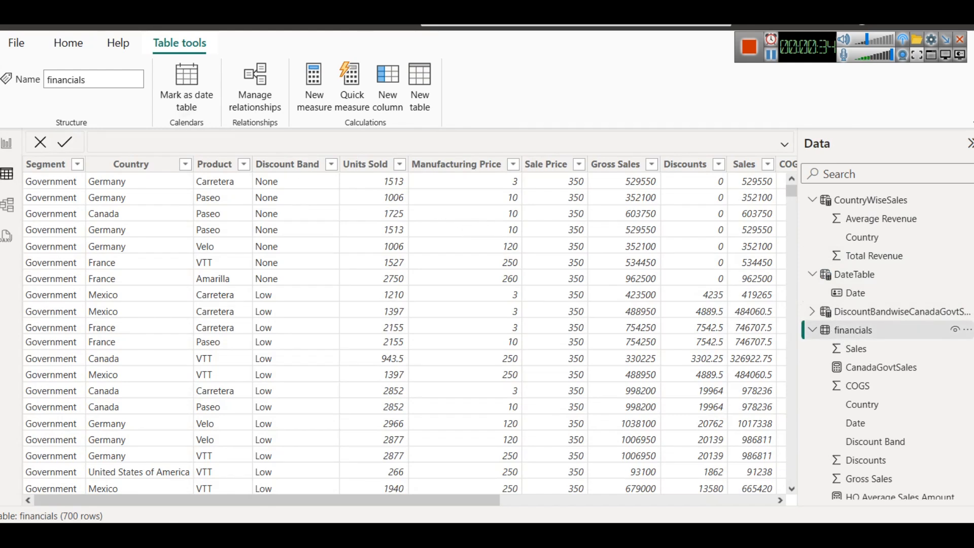
click(12, 155)
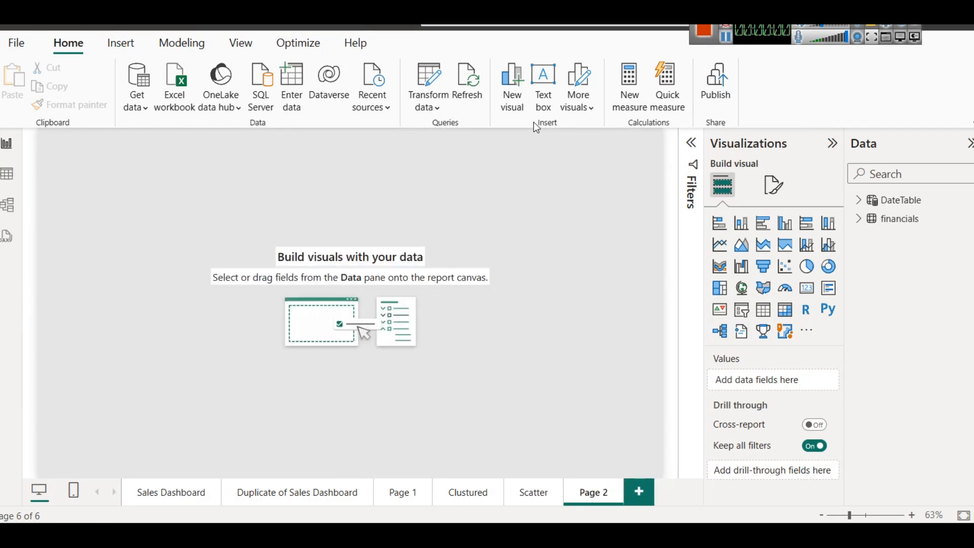
Step: Insert a text box reading "SUMMARIZE FUNCTION in DAX" on Page 2 and widen it across the whole page
click(544, 81)
text(SUMMARIZE)
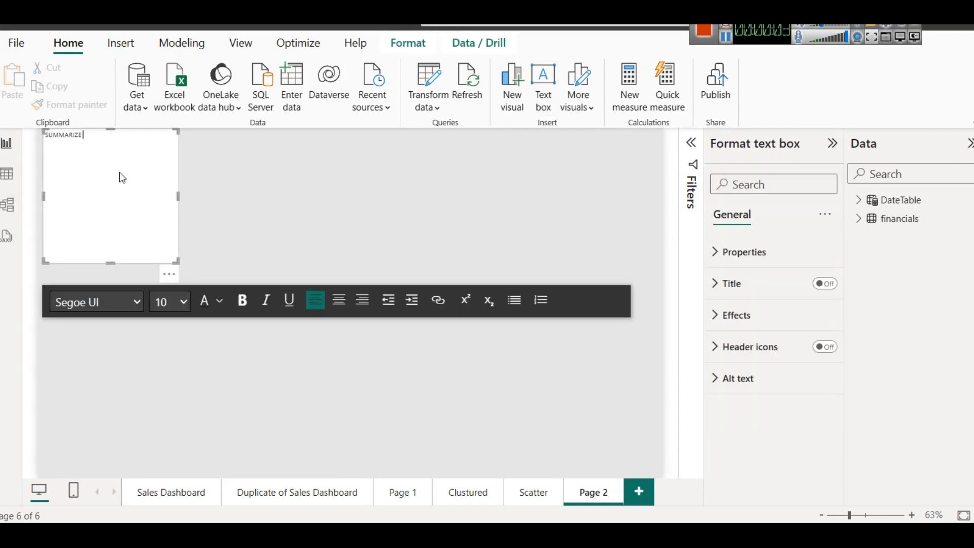
text( FUNCTION in DAX)
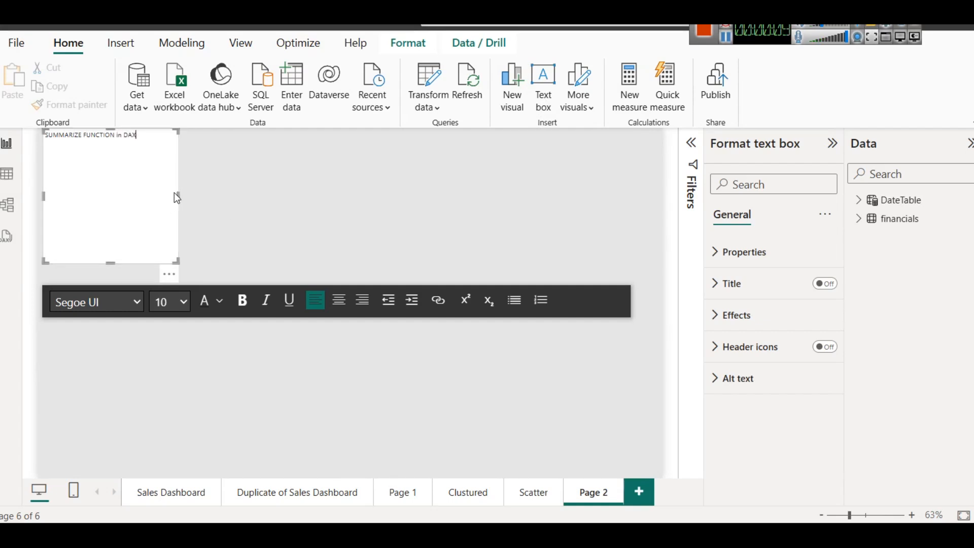
drag(176, 198, 653, 202)
Step: Format the title text as 32 pt, bold and centered
key(ctrl+a)
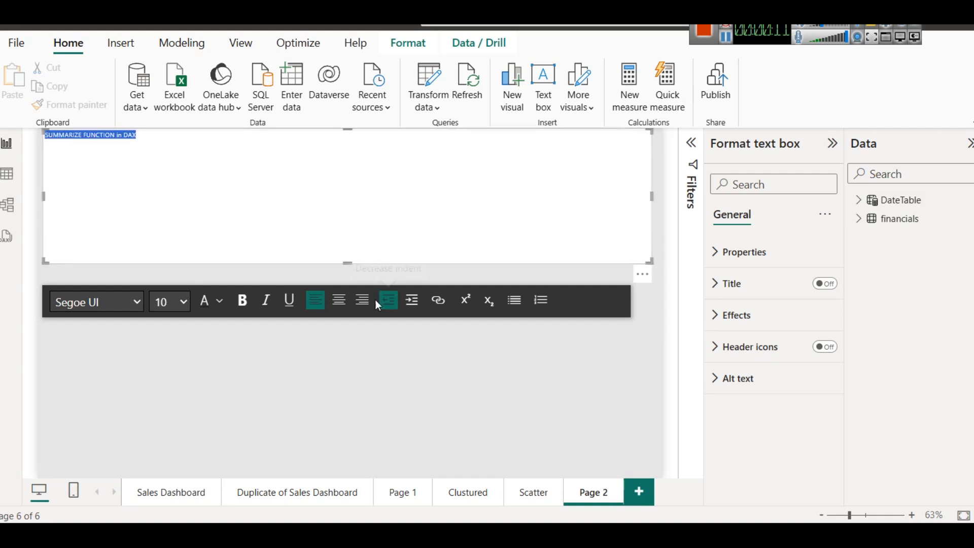
click(176, 303)
click(171, 212)
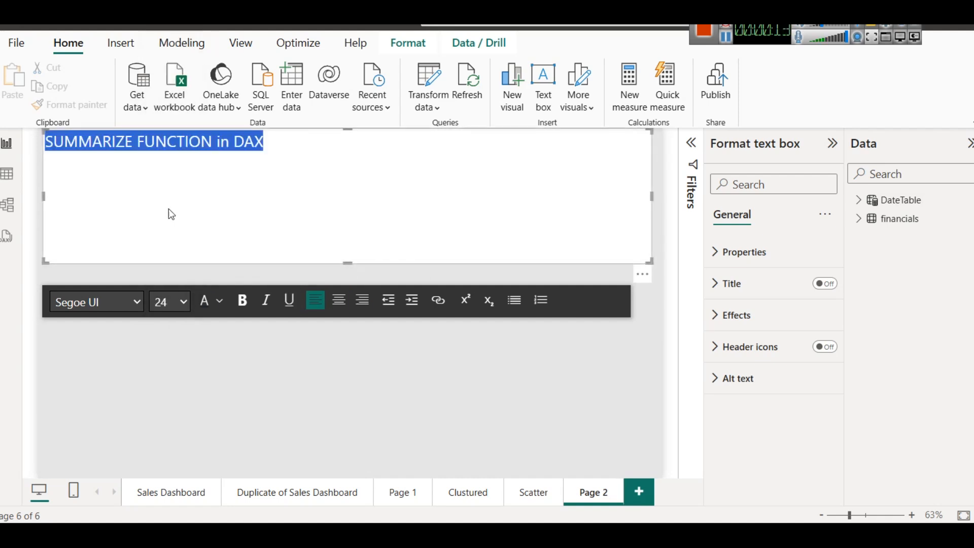
click(165, 304)
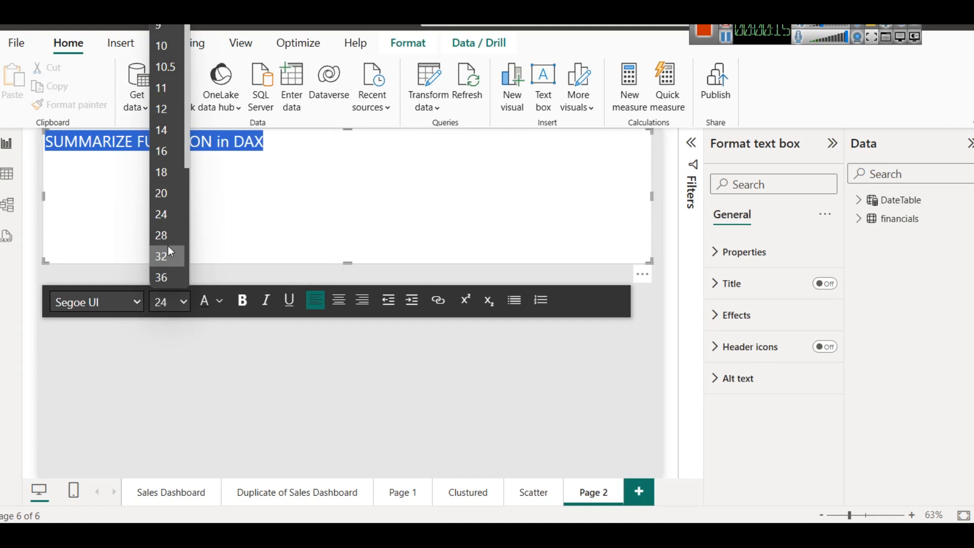
click(170, 252)
click(242, 299)
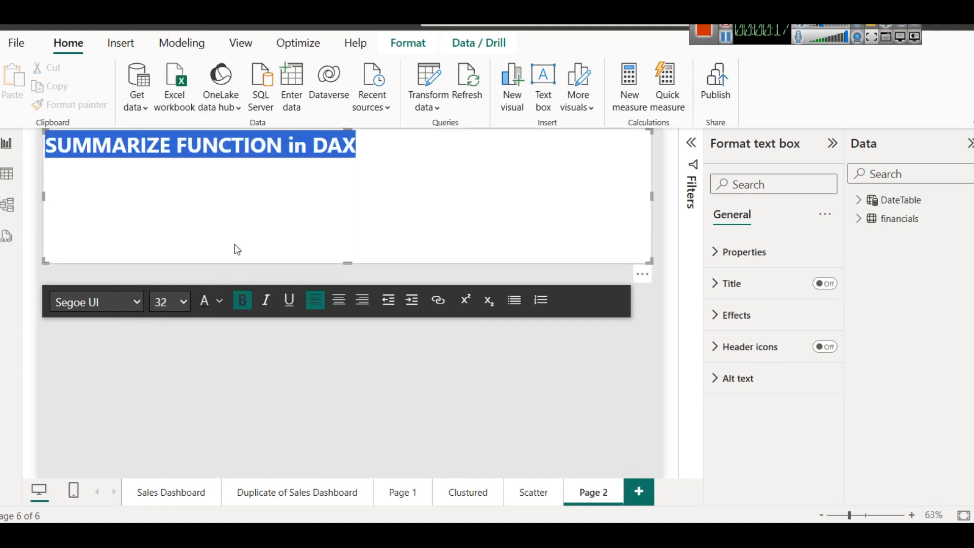
click(339, 300)
click(190, 148)
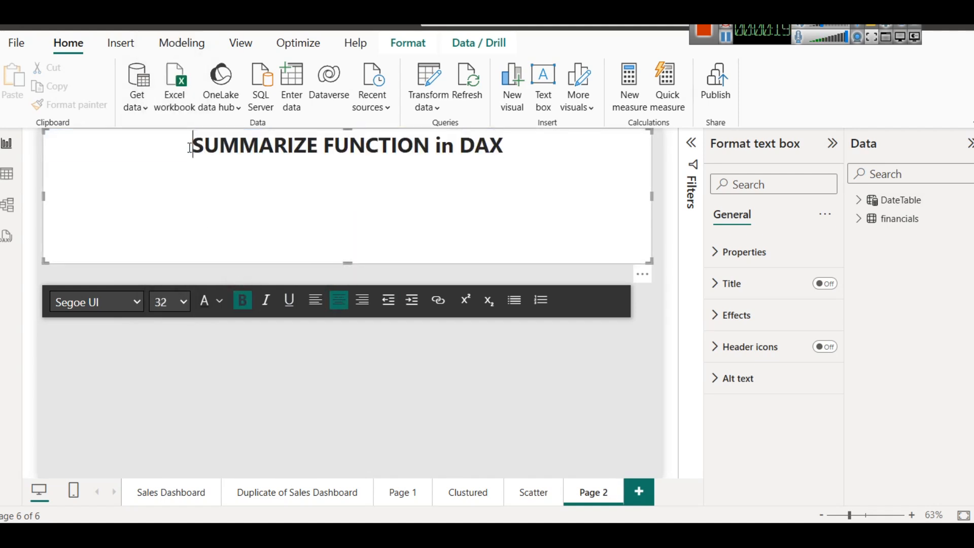
Step: Reduce the title text box's height so it fits closely around the single line of text
drag(347, 262, 348, 171)
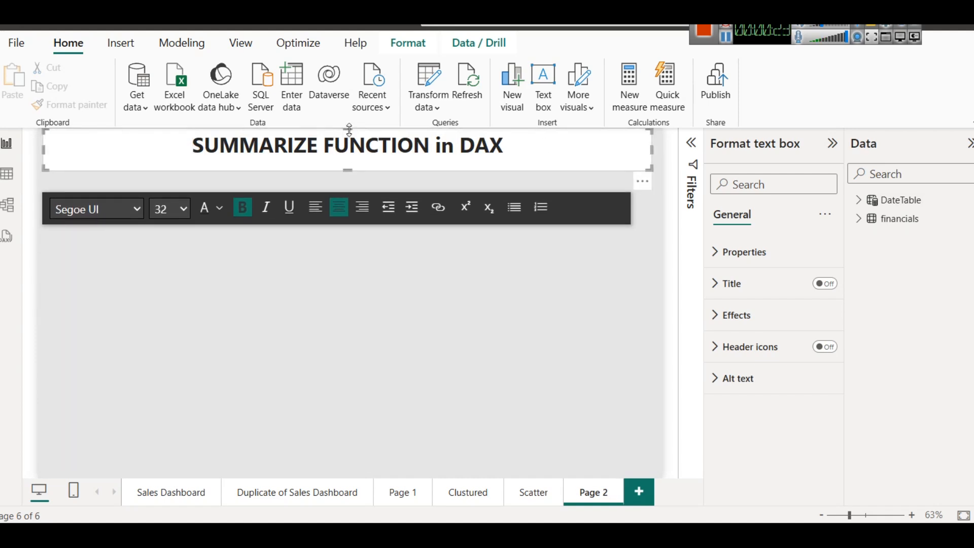
drag(350, 130, 349, 135)
click(446, 300)
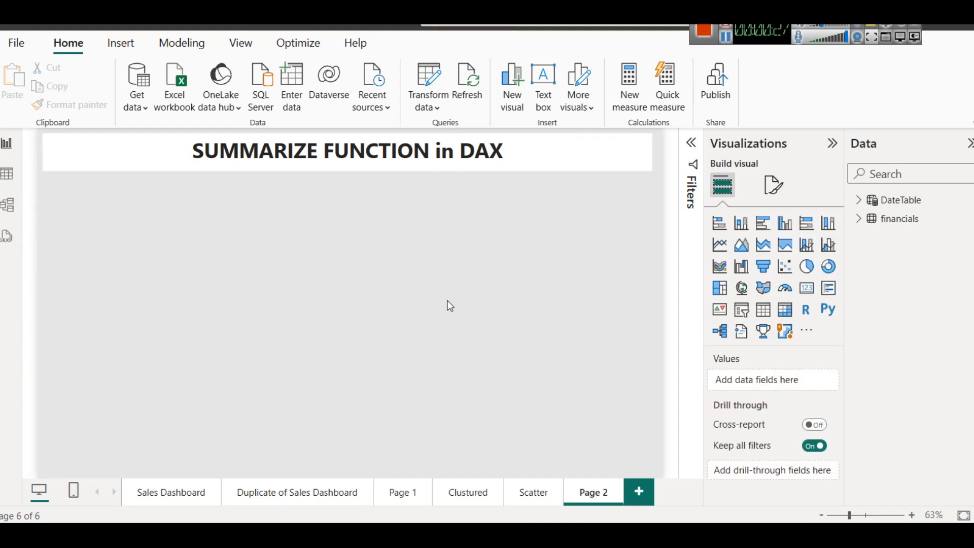
Step: Show the data rows of the financials table and select its Country column
click(861, 225)
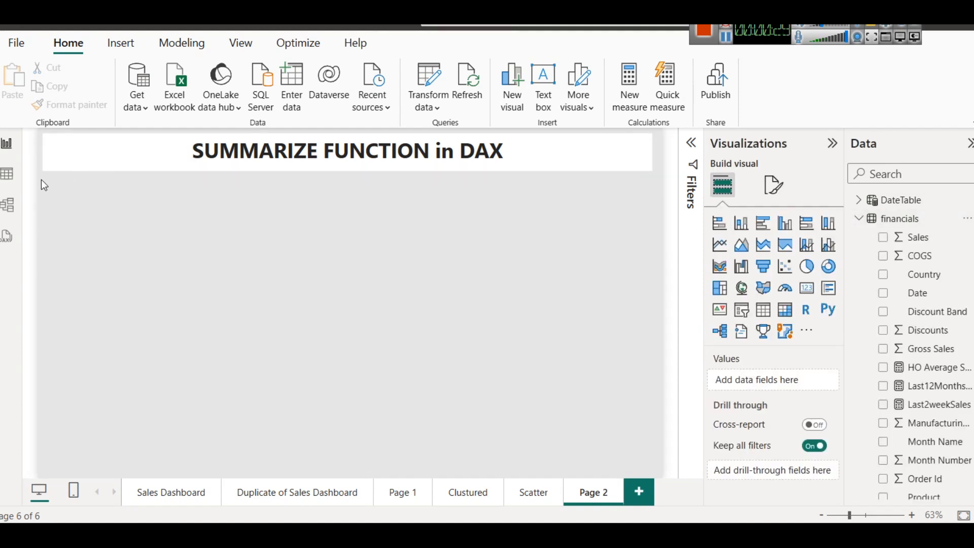
click(4, 178)
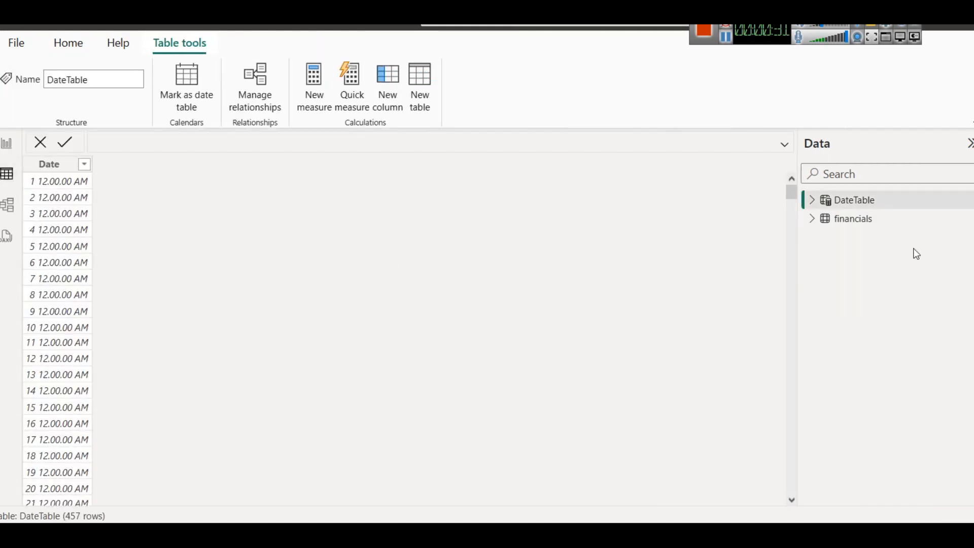
click(860, 224)
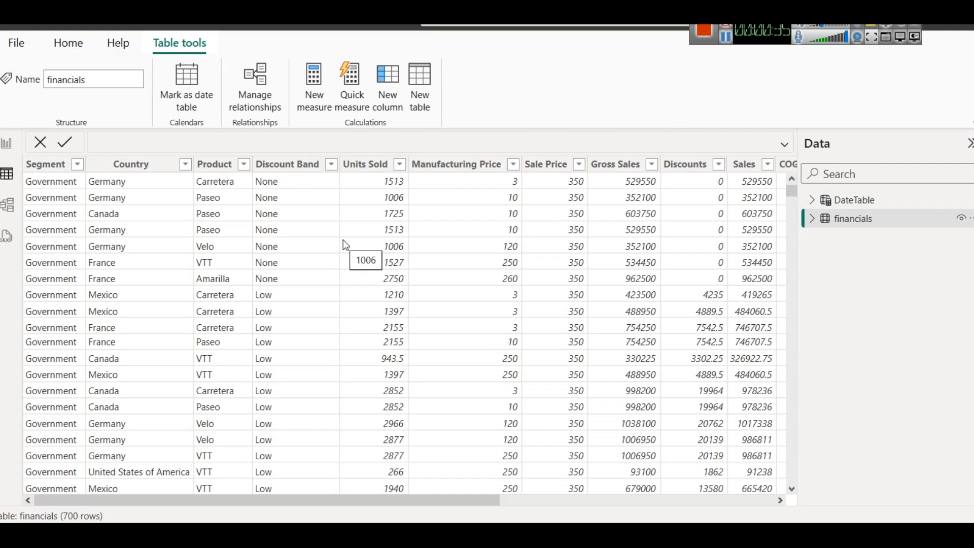
click(148, 170)
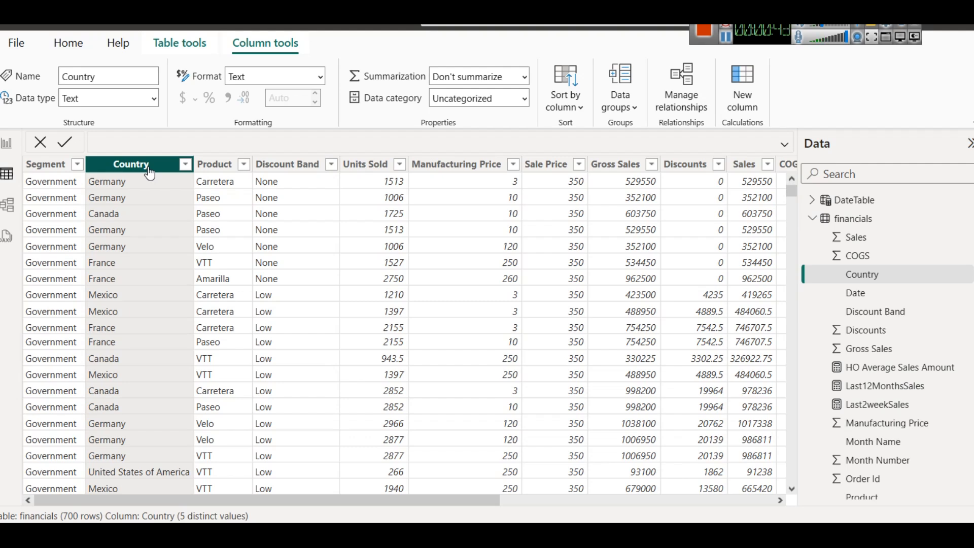
Step: Open Notepad with a blank note
key(super+r)
text(notepad)
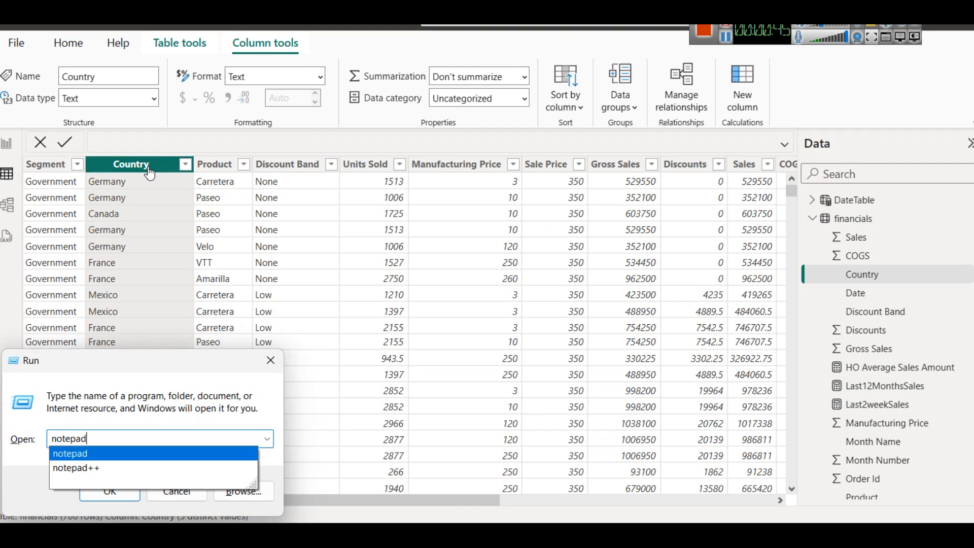
key(Return)
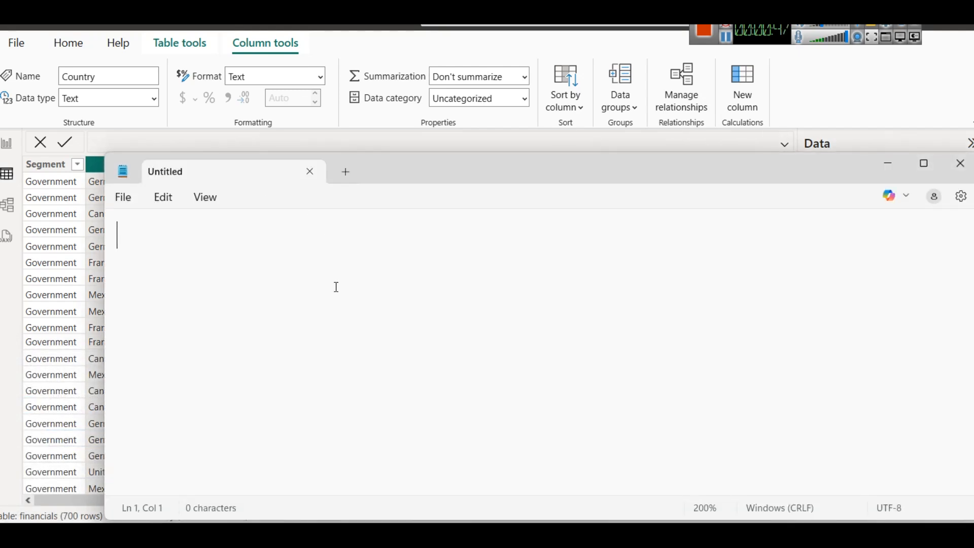
Step: Write "Give me" in the note and, after an empty line, add the line "Country Wise Count of Sales"
text(Co)
key(BackSpace)
key(BackSpace)
text(Giv)
text(e me)
key(BackSpace)
text(me)
key(Return)
key(Return)
text(Country Wis)
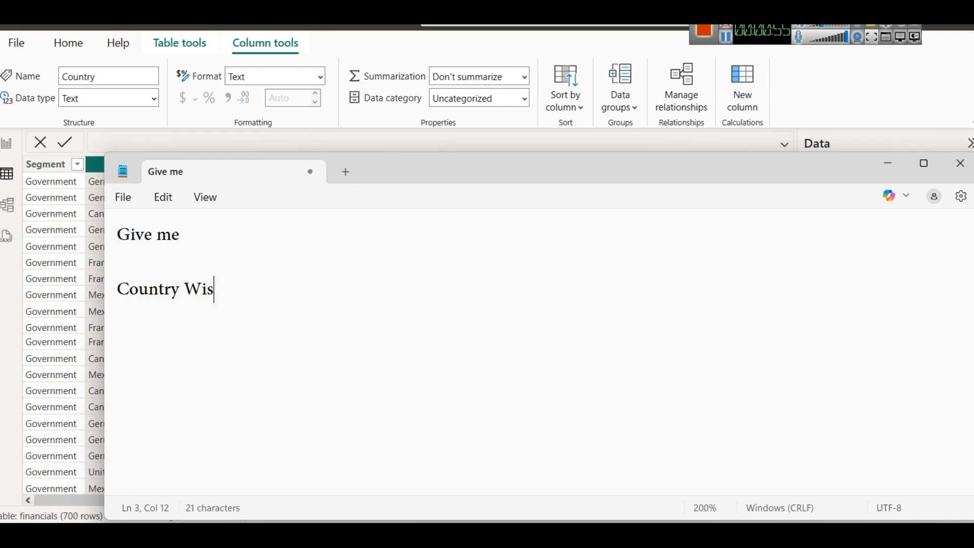
text(e Count of Sales)
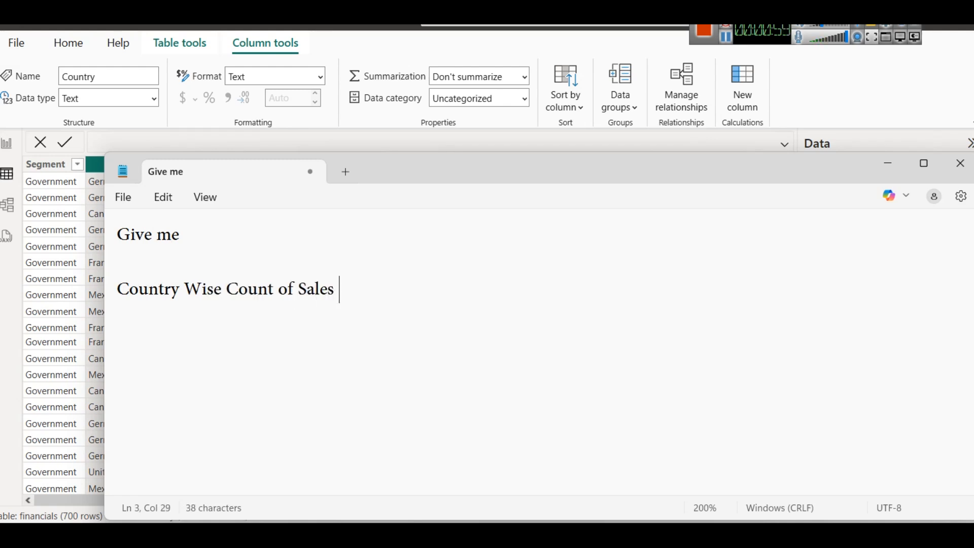
key(Return)
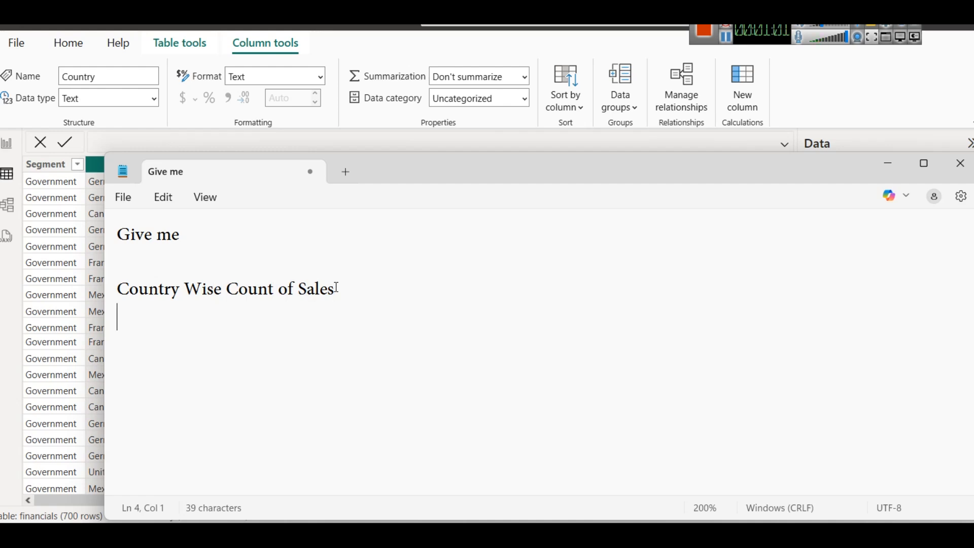
Step: Copy the "Country Wise Count of Sales" line below itself, change the copy to "Country Wise Revenue", and minimize the note
drag(424, 298, 104, 298)
key(ctrl+c)
click(124, 323)
key(ctrl+v)
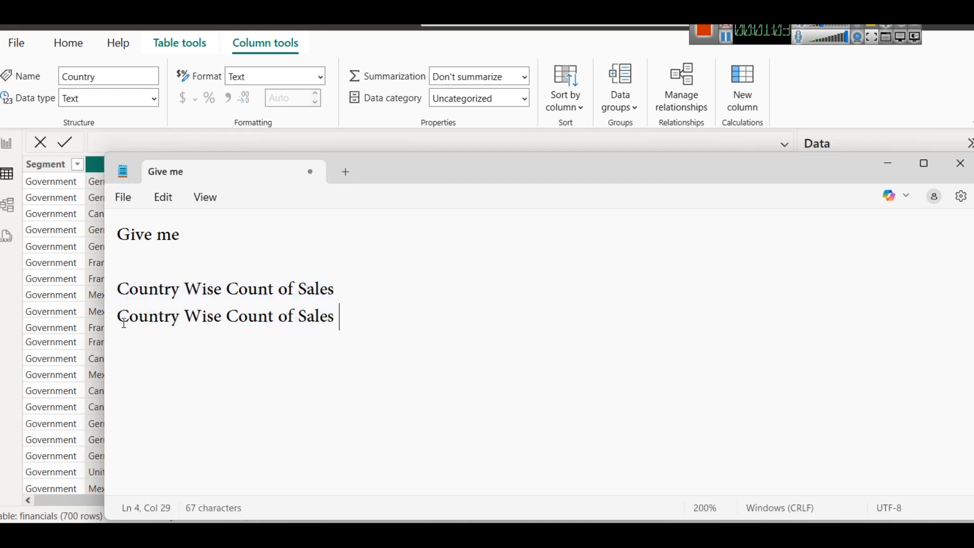
key(BackSpace)
key(BackSpace)
key(BackSpace)
key(BackSpace)
key(BackSpace)
key(BackSpace)
key(BackSpace)
key(BackSpace)
key(BackSpace)
key(BackSpace)
key(BackSpace)
key(BackSpace)
key(BackSpace)
key(BackSpace)
text(Revenue)
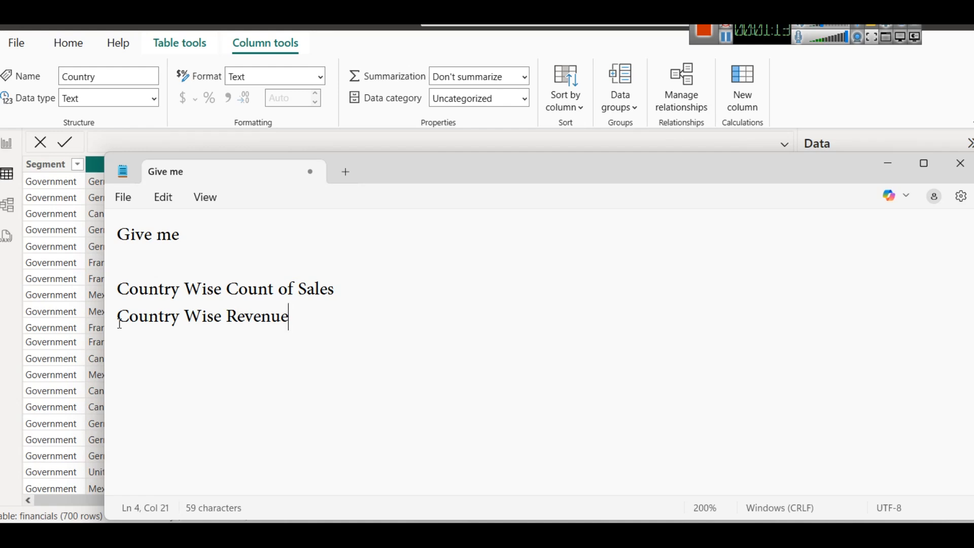
click(888, 164)
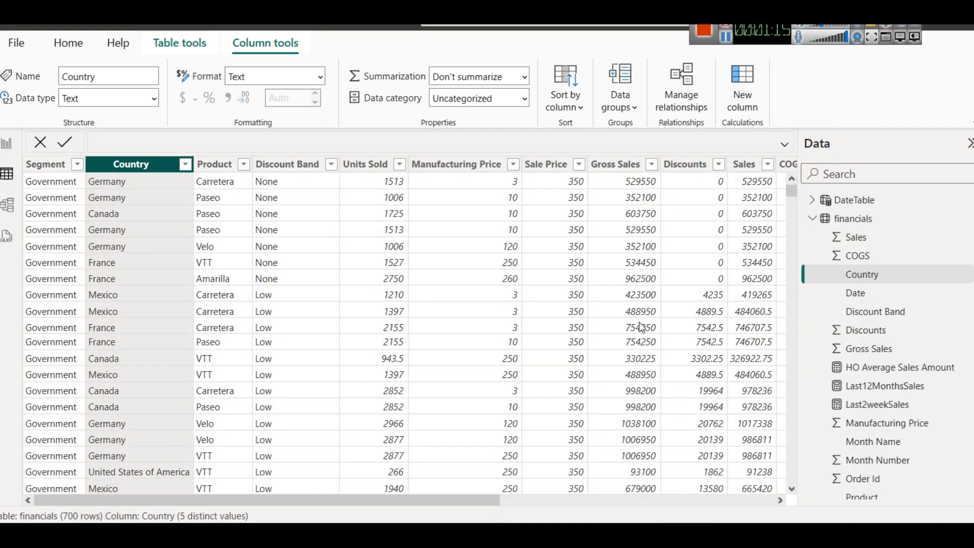
Step: Insert a table visual below the title on report Page 2, stretched across the page width
click(6, 143)
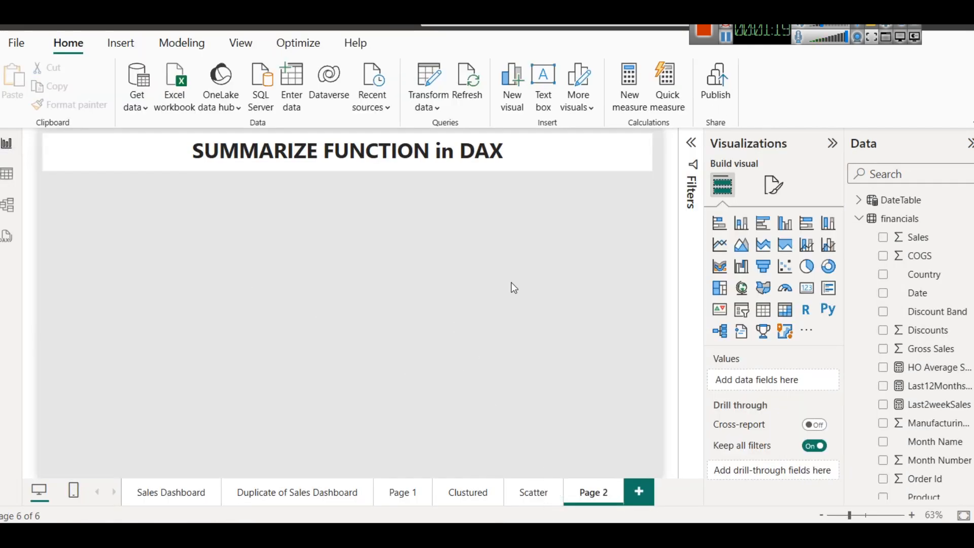
click(771, 313)
drag(343, 296, 346, 388)
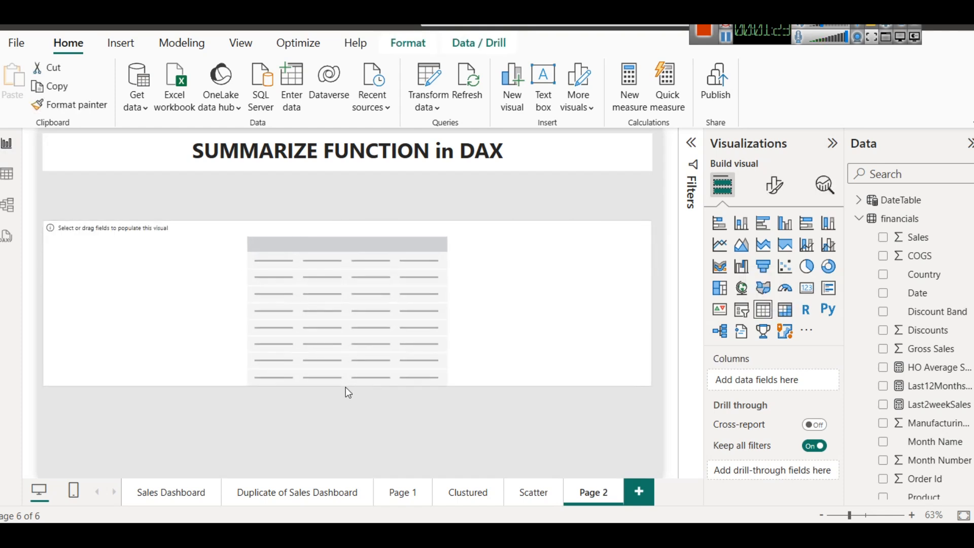
Step: Add Country, the count of Order Id and the sum of Sales from financials as the table visual's columns
drag(925, 274, 749, 376)
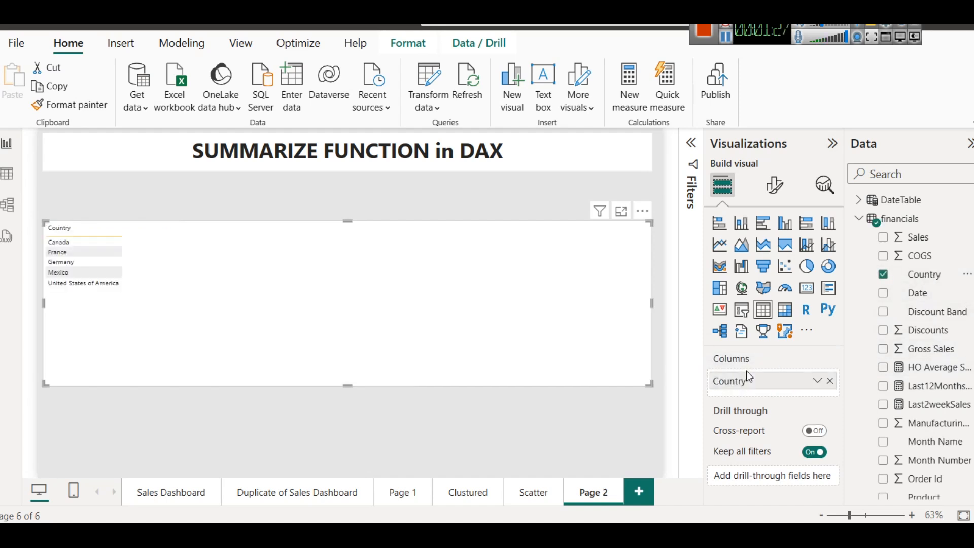
scroll(958, 342, down, 3)
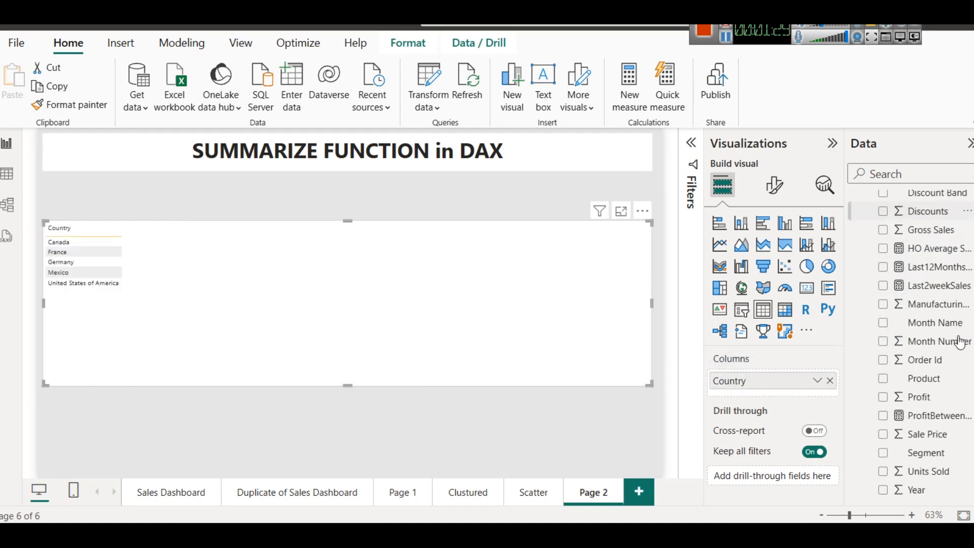
drag(950, 361, 814, 396)
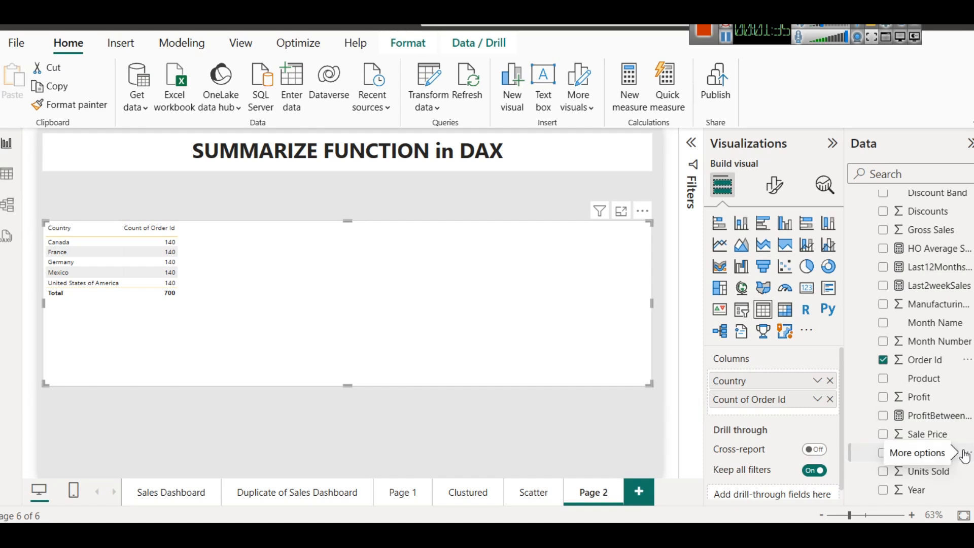
click(818, 399)
click(911, 283)
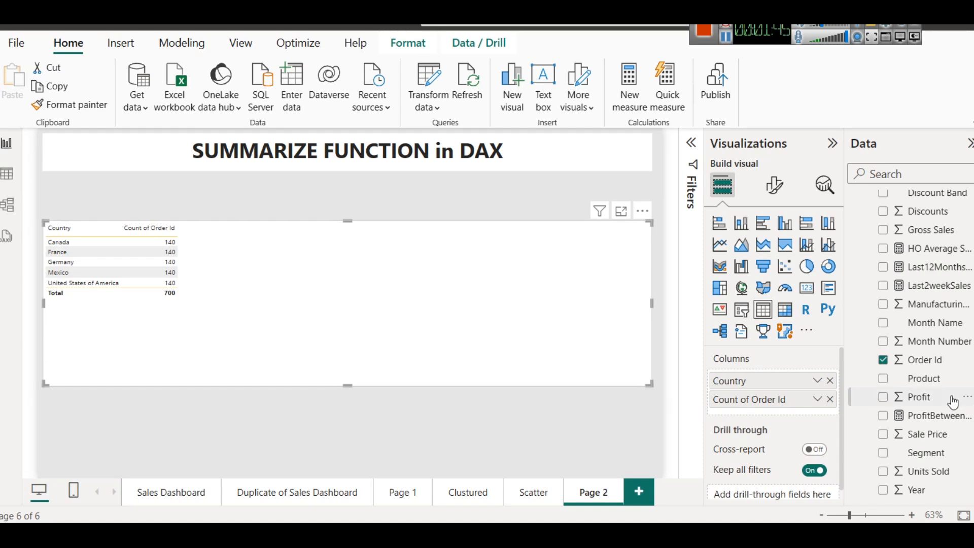
scroll(953, 402, up, 3)
drag(944, 237, 788, 408)
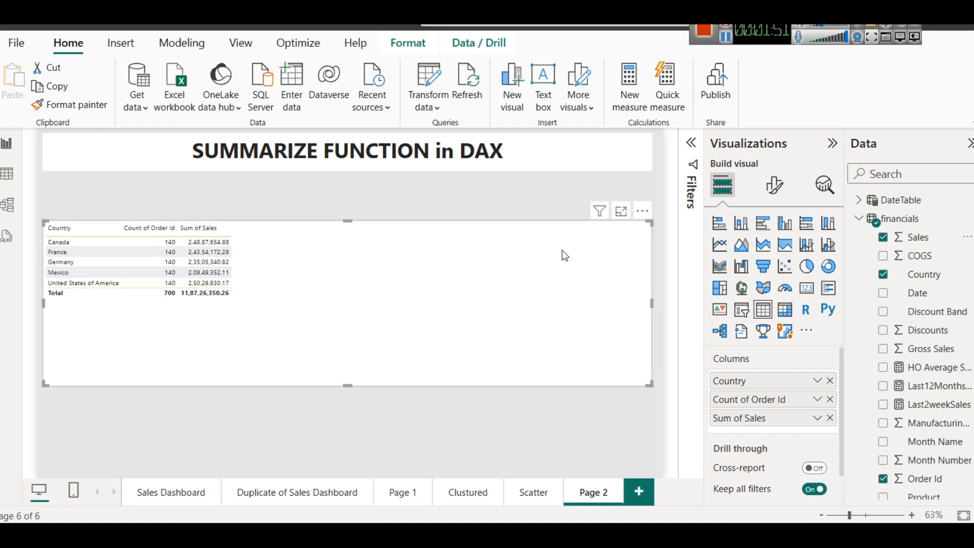
Step: Open the table visual in focus mode, capture it with Snipping Tool, and enlarge the capture in a maximized window
click(622, 211)
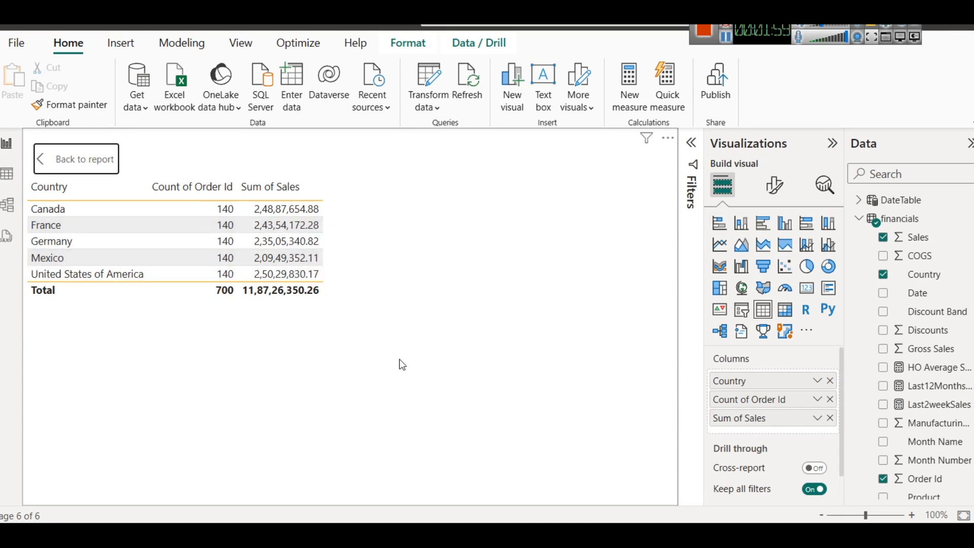
key(super+shift+s)
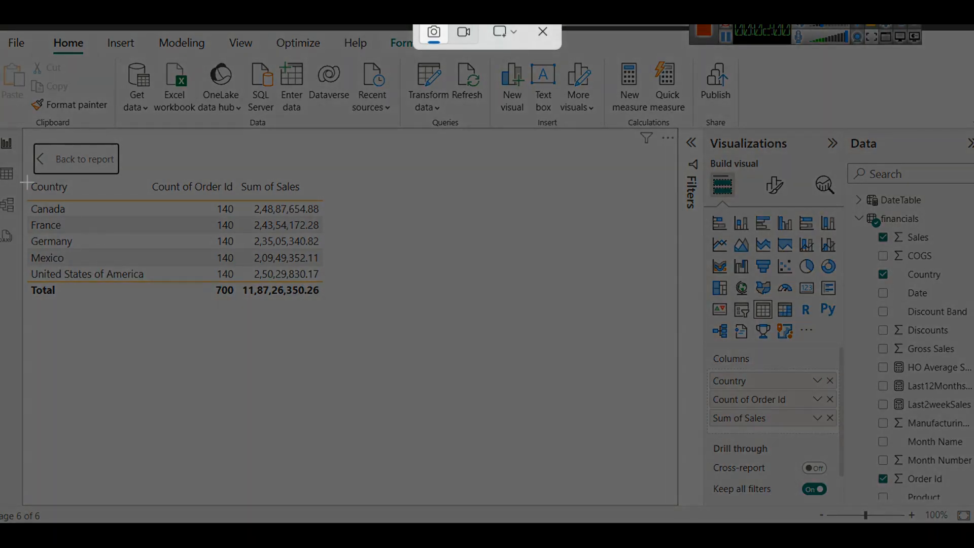
drag(27, 179, 414, 327)
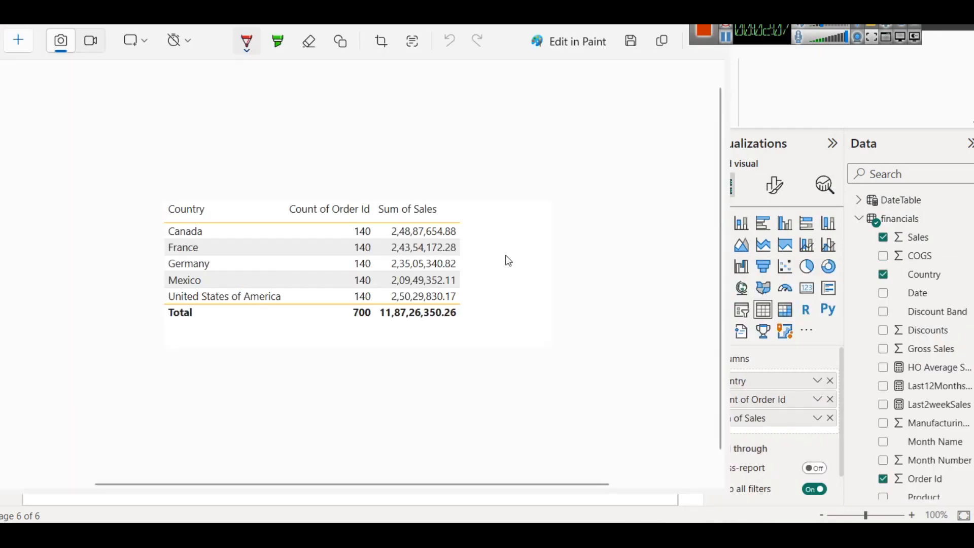
scroll(509, 261, up, 4)
drag(543, 43, 624, 48)
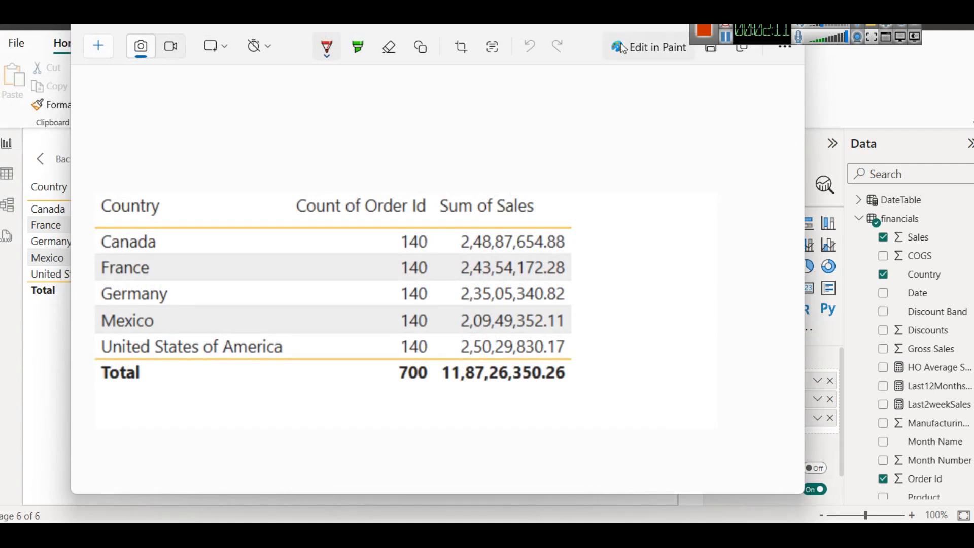
click(752, 15)
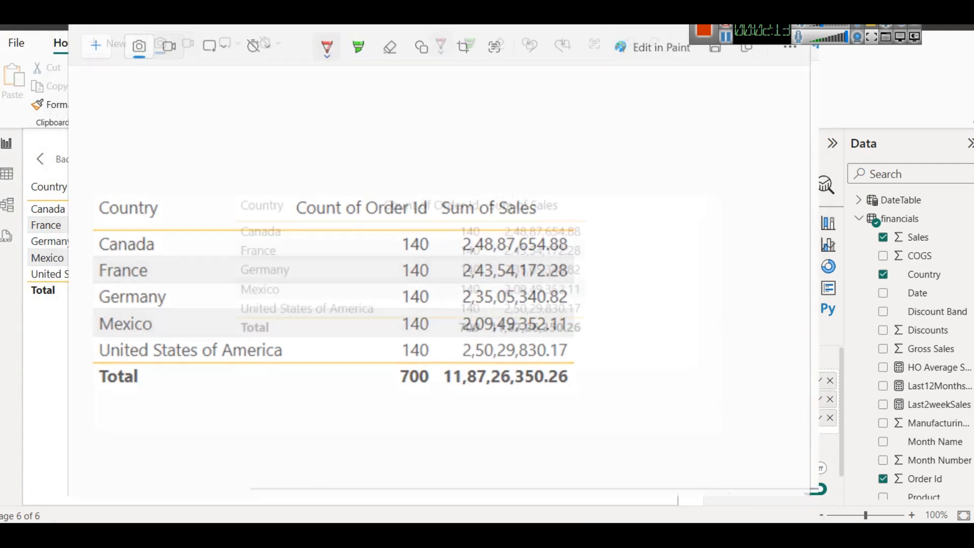
scroll(484, 337, up, 3)
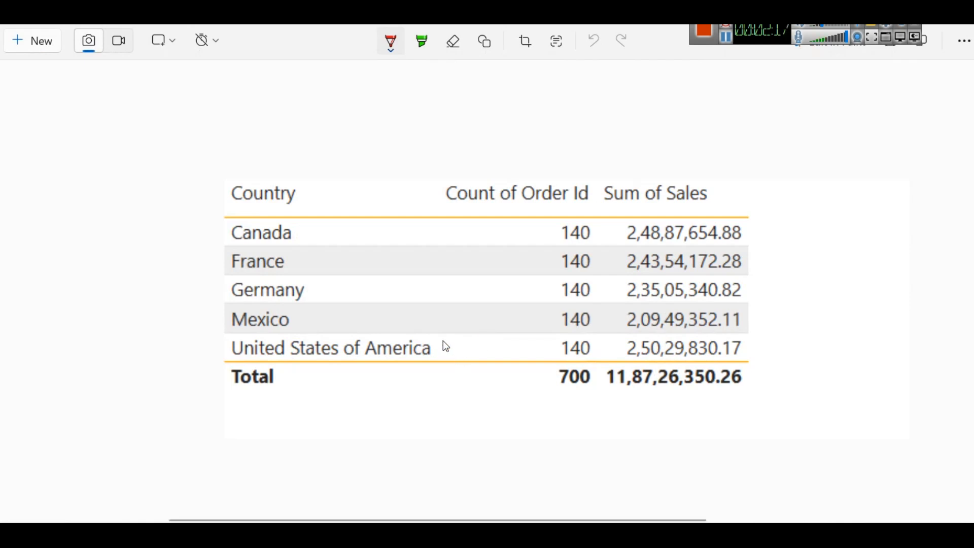
Step: Handwrite 700 in red beside the captured table, add strokes next to the country rows, and undo the latest pen strokes
mouse_move(53, 170)
mouse_down()
mouse_move(77, 185)
mouse_move(75, 209)
mouse_move(120, 208)
mouse_up()
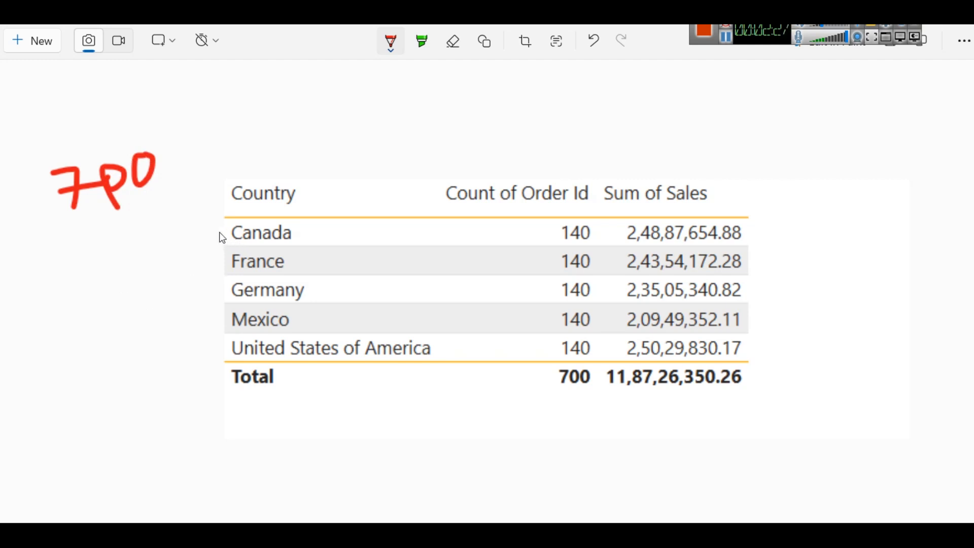
drag(208, 229, 206, 271)
drag(211, 320, 212, 333)
key(ctrl+z)
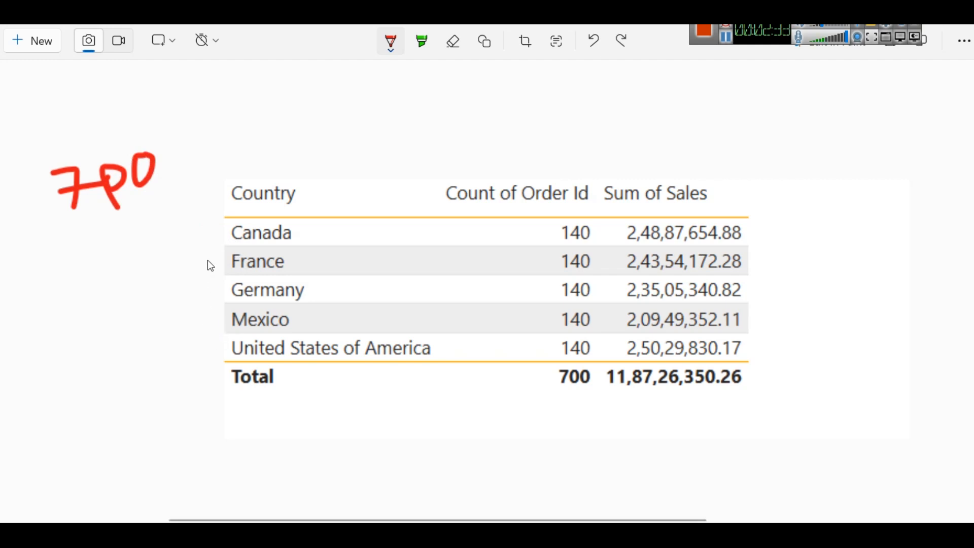
key(ctrl+z)
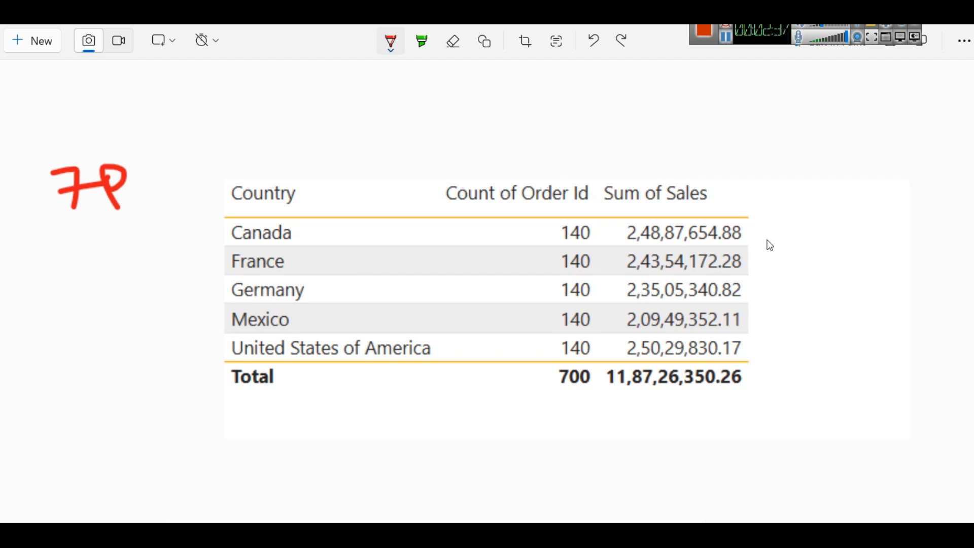
Step: Draw two short red strokes above the captured Sum of Sales column and switch back to Power BI Desktop
drag(695, 162, 716, 130)
drag(716, 181, 737, 151)
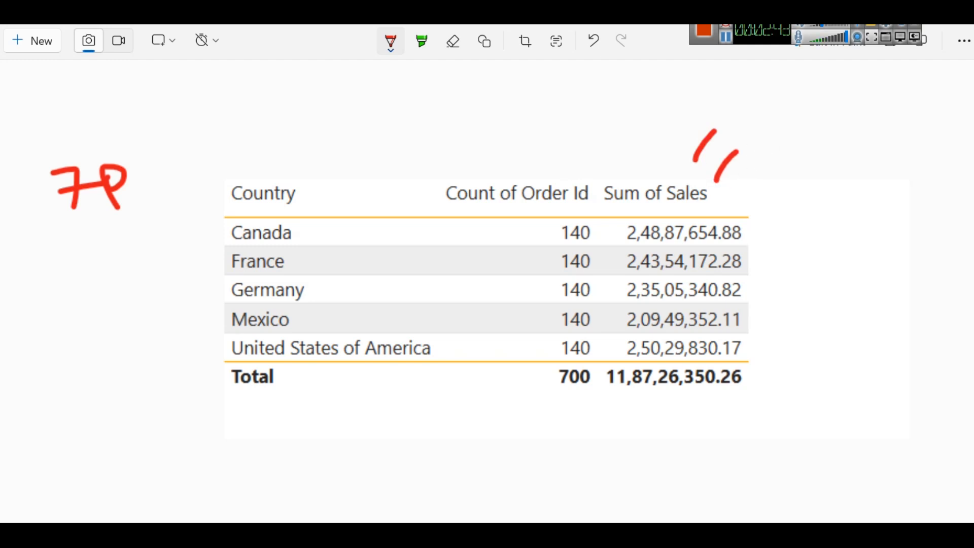
key(alt+Tab)
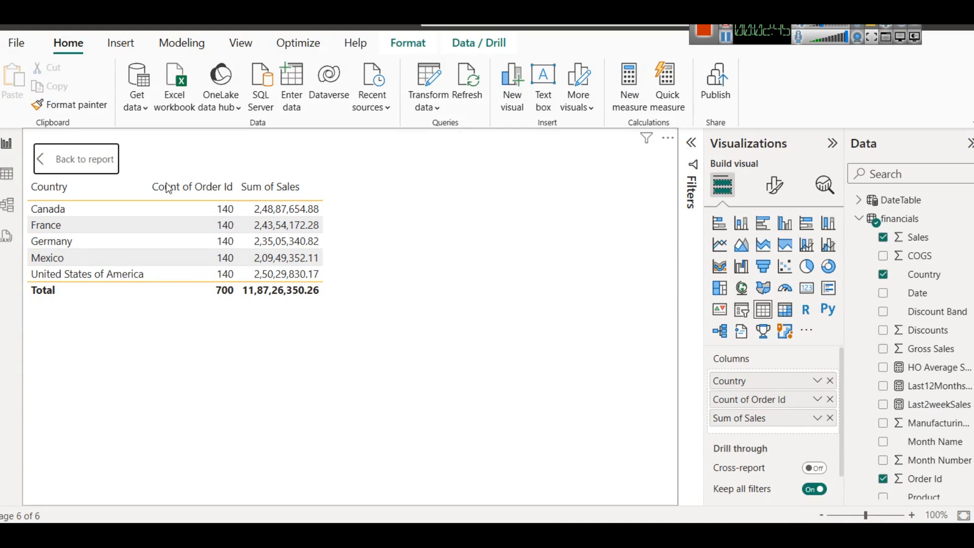
Step: Add Sales from financials to the table visual again and aggregate this new column as Minimum
drag(920, 239, 804, 442)
click(818, 437)
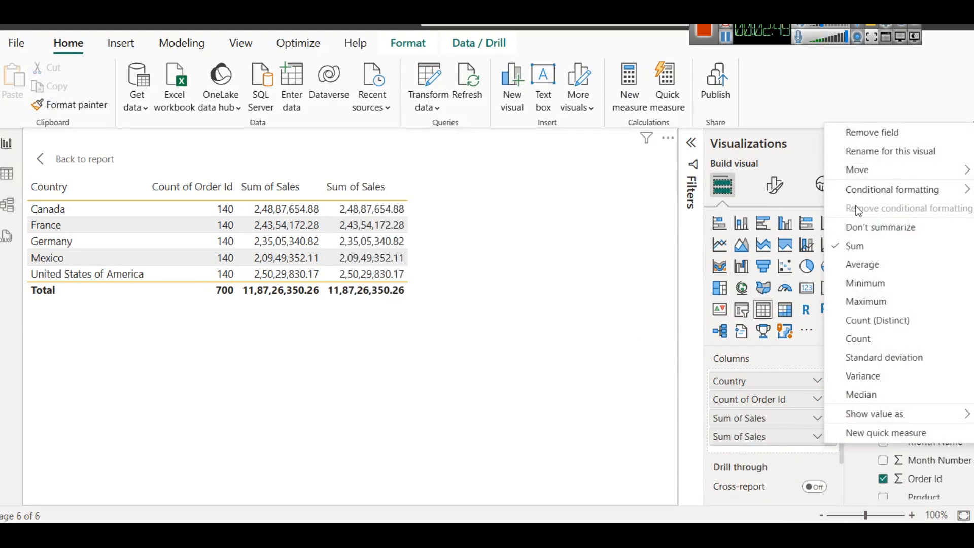
click(867, 282)
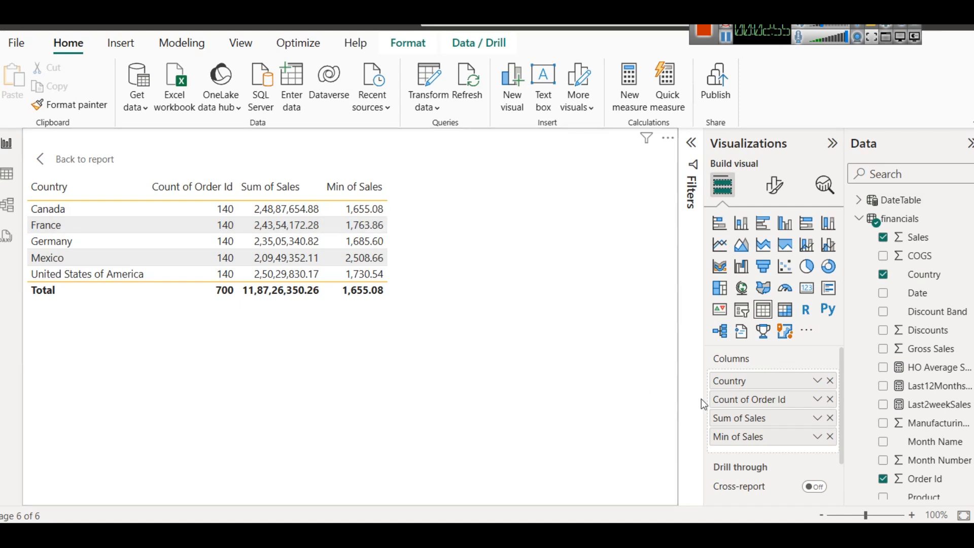
Step: Add Sales to the table visual once more, aggregate it as Maximum, and return from focus mode to the report
drag(913, 237, 784, 459)
click(817, 455)
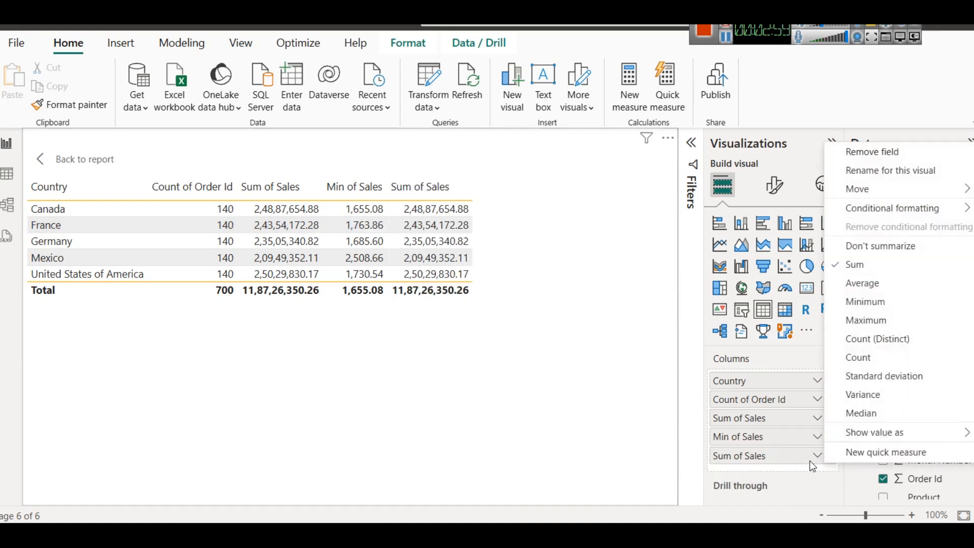
click(878, 320)
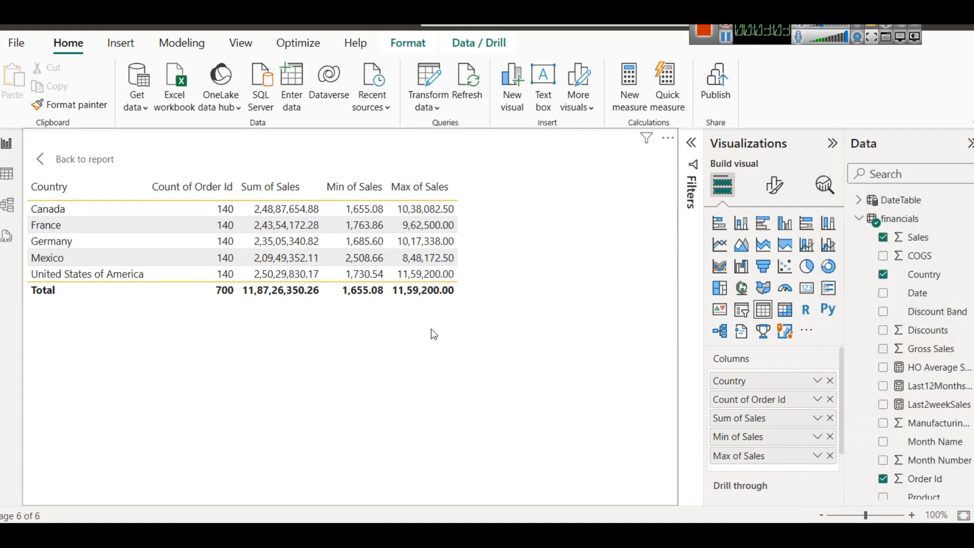
click(86, 159)
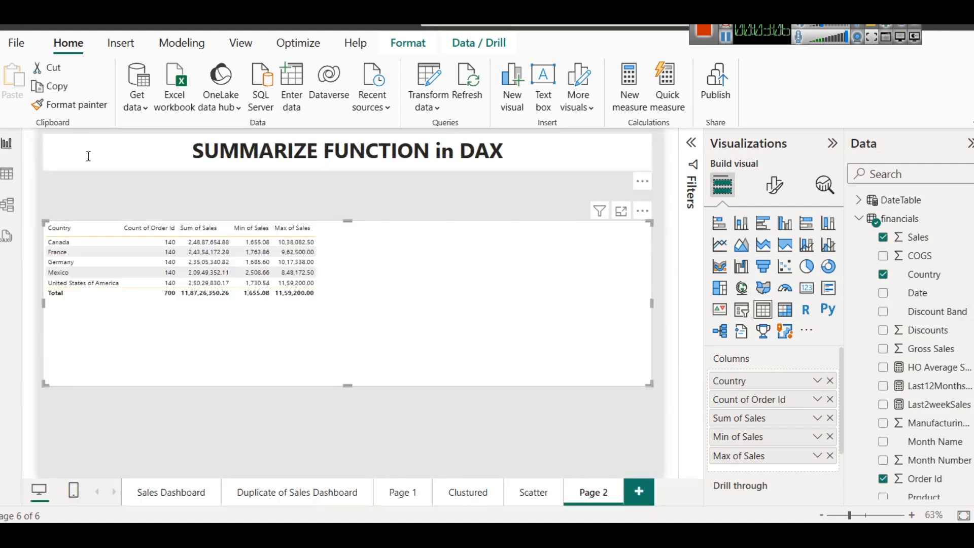
click(477, 198)
click(482, 286)
click(178, 42)
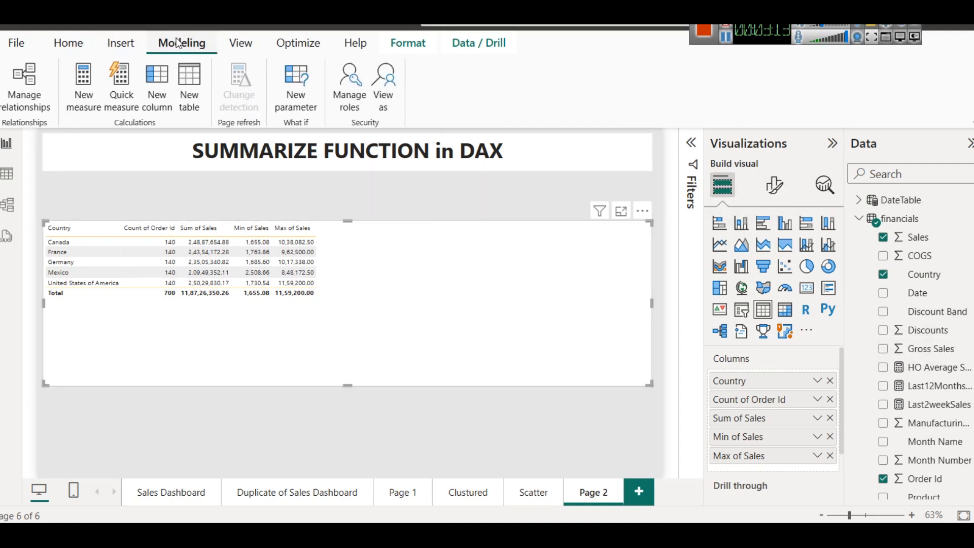
click(92, 98)
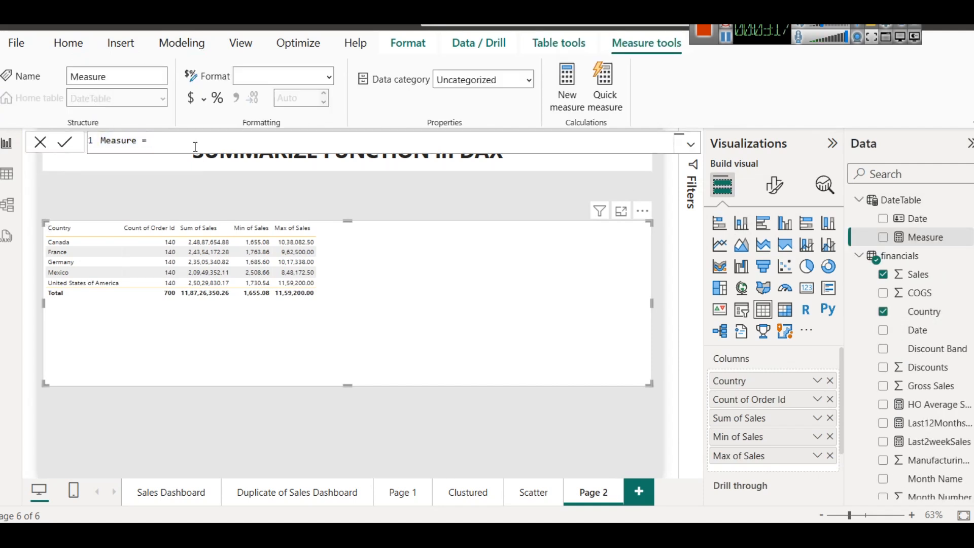
text(SUMM)
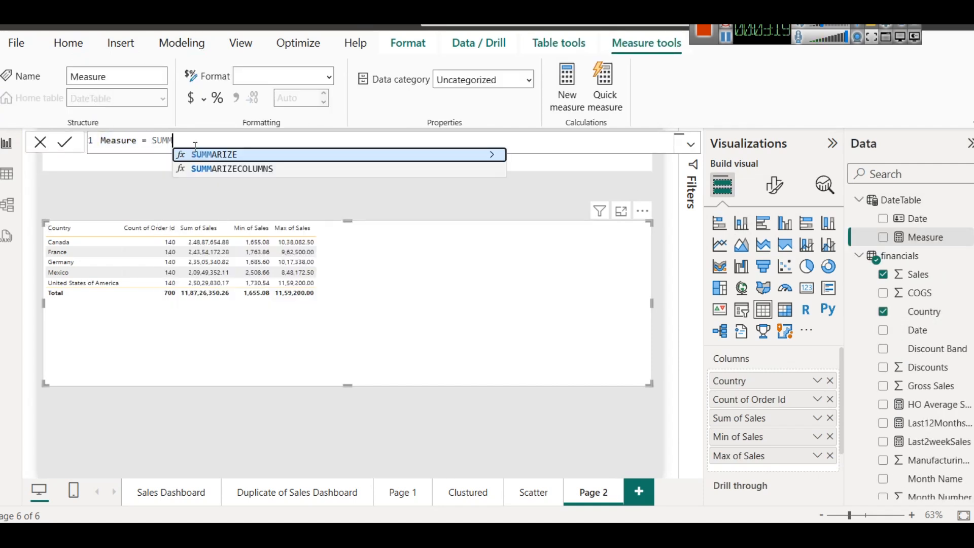
key(Tab)
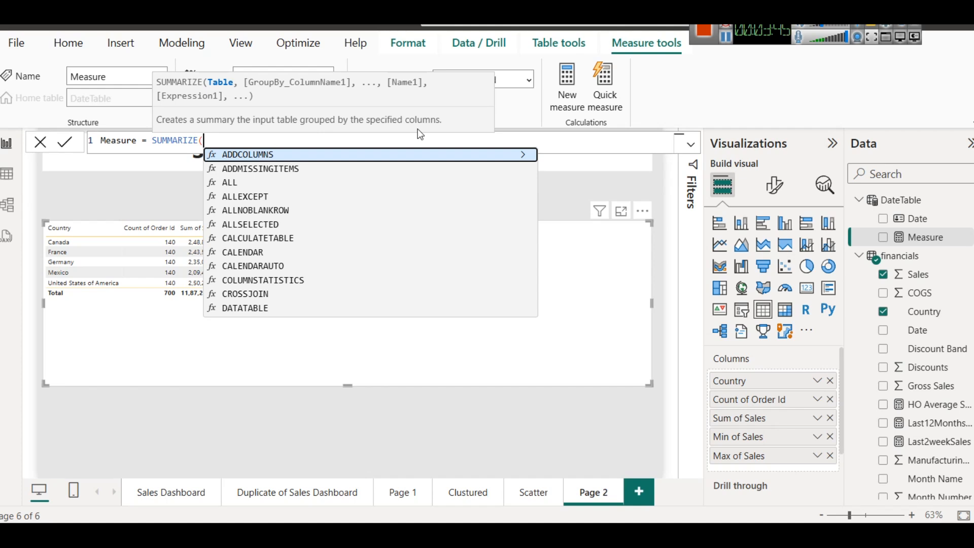
key(ctrl+a)
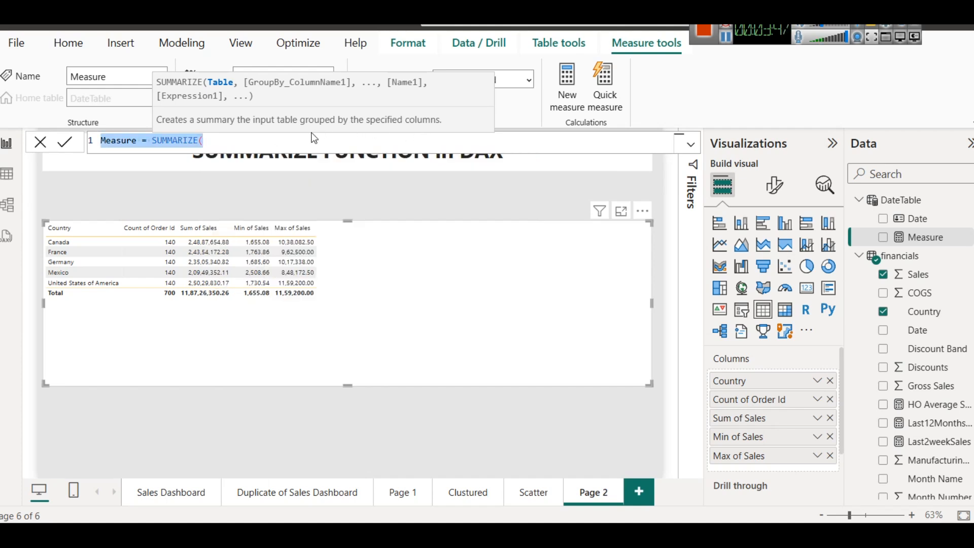
key(BackSpace)
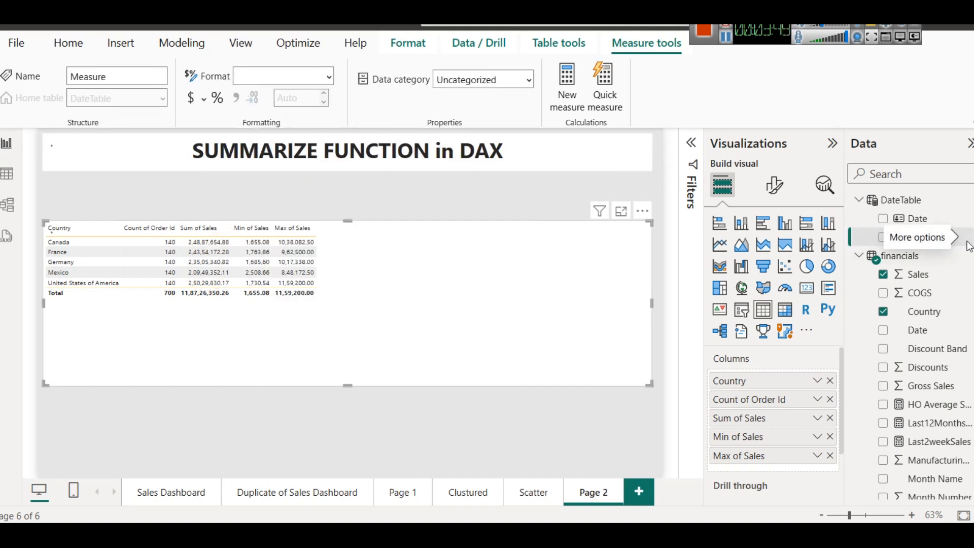
click(885, 238)
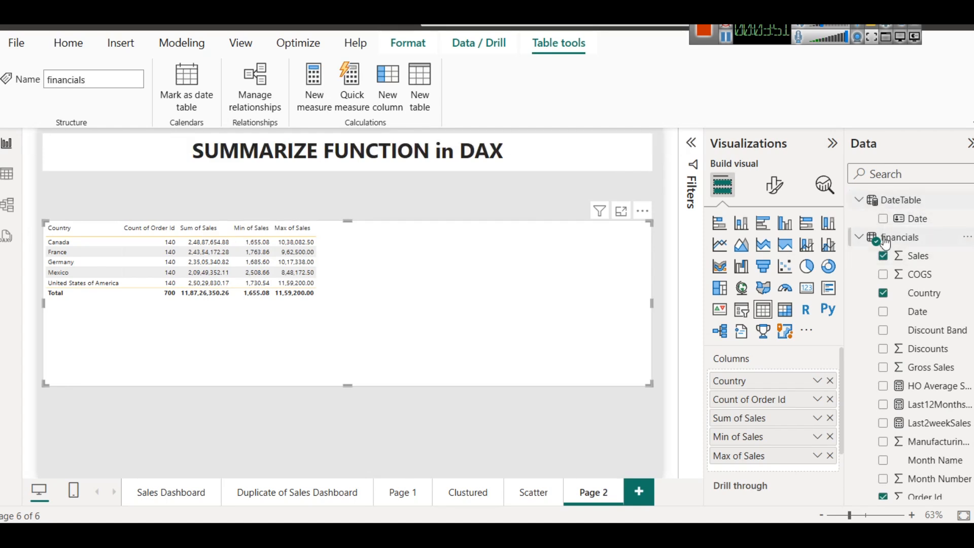
right_click(886, 239)
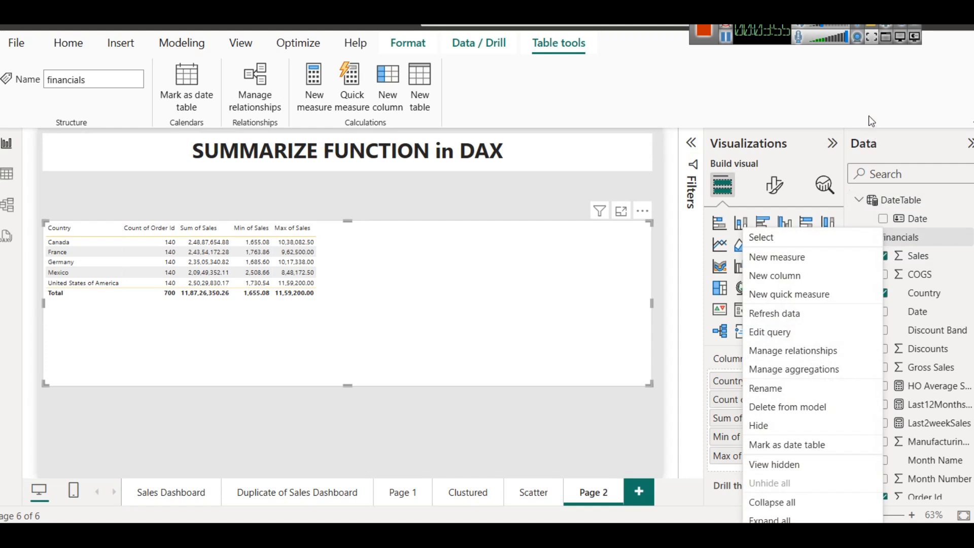
Step: Start a new calculated table and name it CountryWiseSales in its formula
click(180, 44)
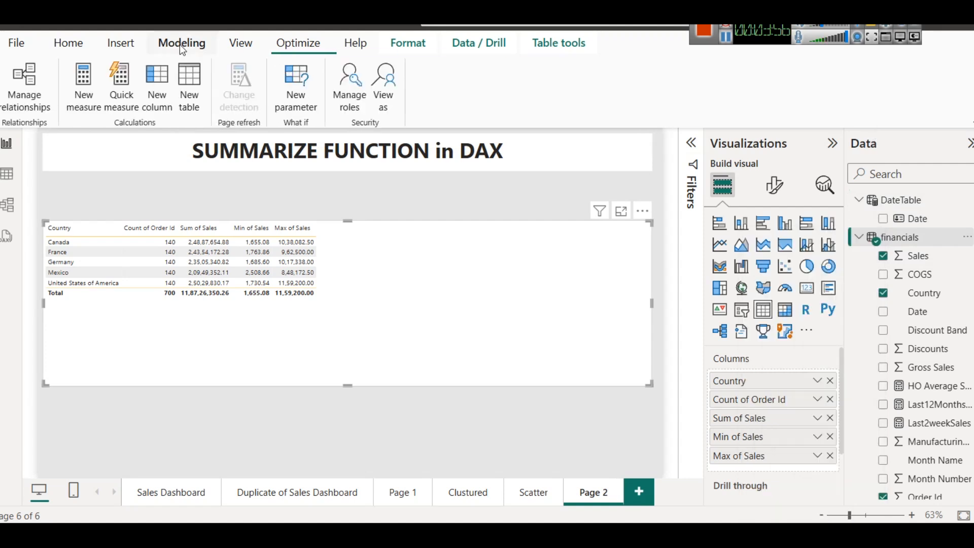
click(189, 99)
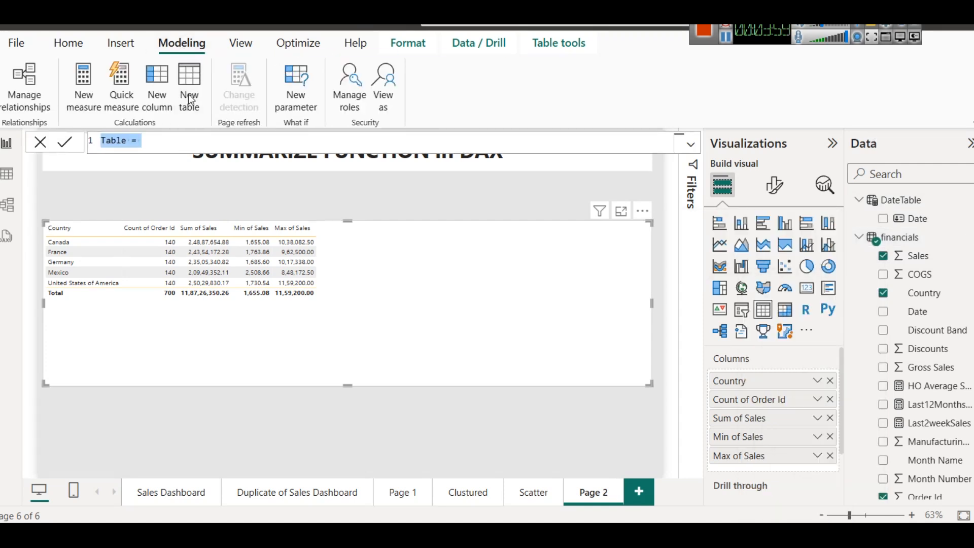
click(727, 38)
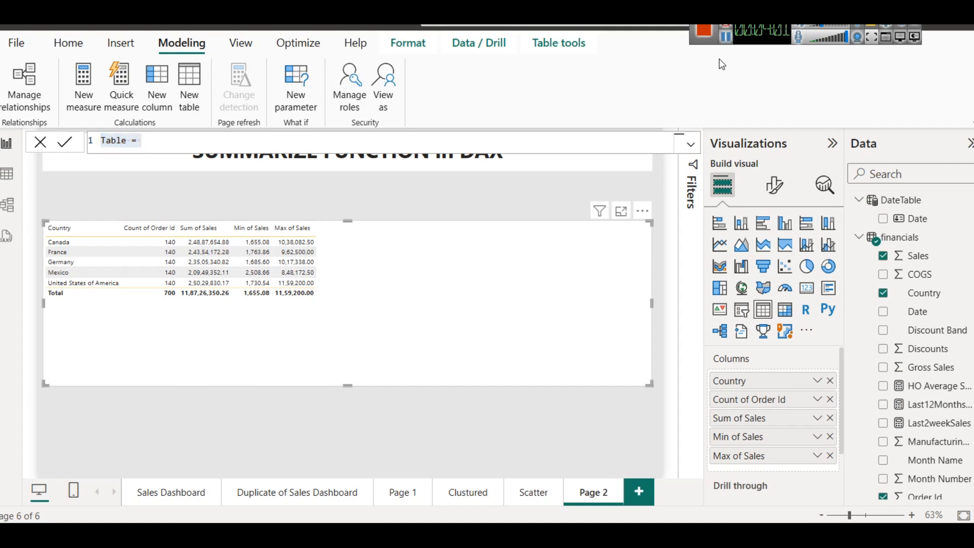
click(159, 140)
double_click(109, 140)
text(Countrywis)
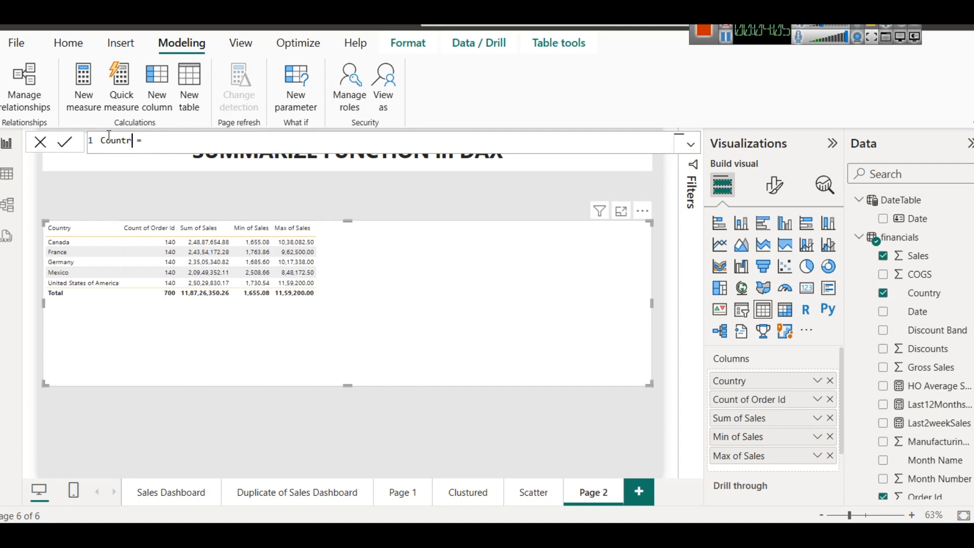
text(es)
key(BackSpace)
key(BackSpace)
text(sesales)
key(Left)
key(Left)
key(Left)
key(Left)
key(BackSpace)
text(S)
key(Right)
key(Right)
key(Right)
key(Right)
key(Right)
key(Right)
key(Right)
key(Left)
key(Left)
key(Left)
key(Left)
key(Left)
key(Left)
key(Left)
key(Left)
key(Left)
key(Left)
key(Left)
key(BackSpace)
text(W)
key(Right)
key(Right)
key(Right)
key(Right)
key(End)
Step: Begin the CountryWiseSales formula with the SUMMARIZE function and financials as its table argument
text(SUMMARIZE()
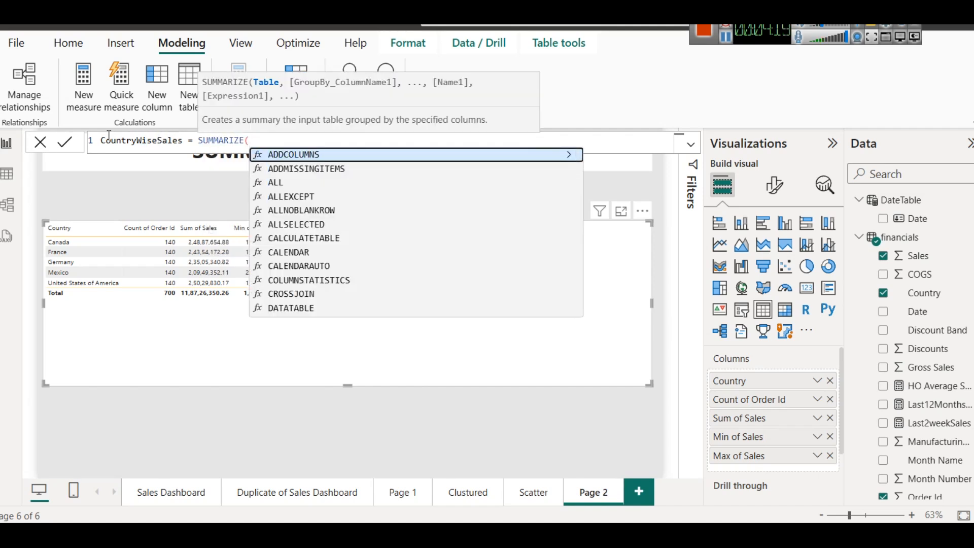
text(f)
key(Down)
key(Down)
key(Tab)
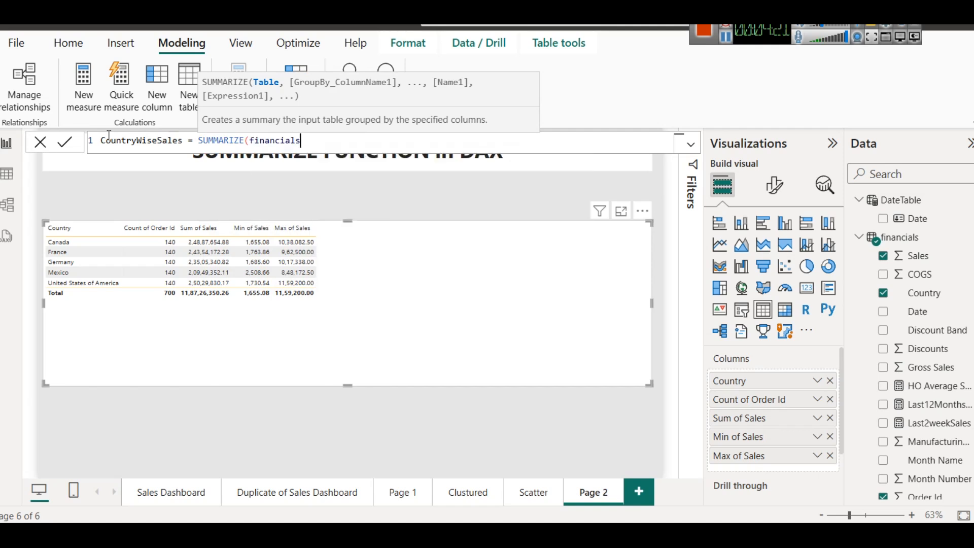
Step: Add financials[Country] as the group-by column of the SUMMARIZE function
text(,)
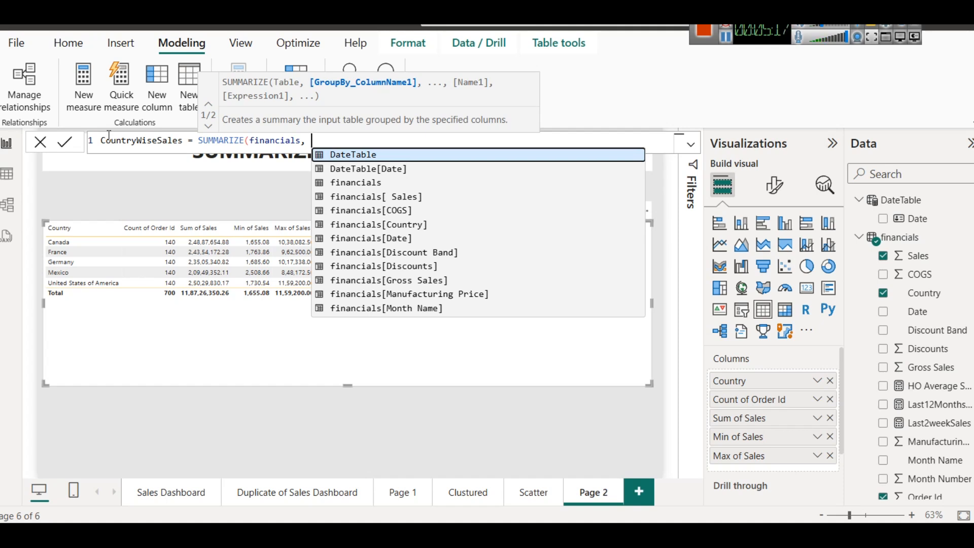
key(Down)
key(Down)
key(Down)
key(Down)
key(Down)
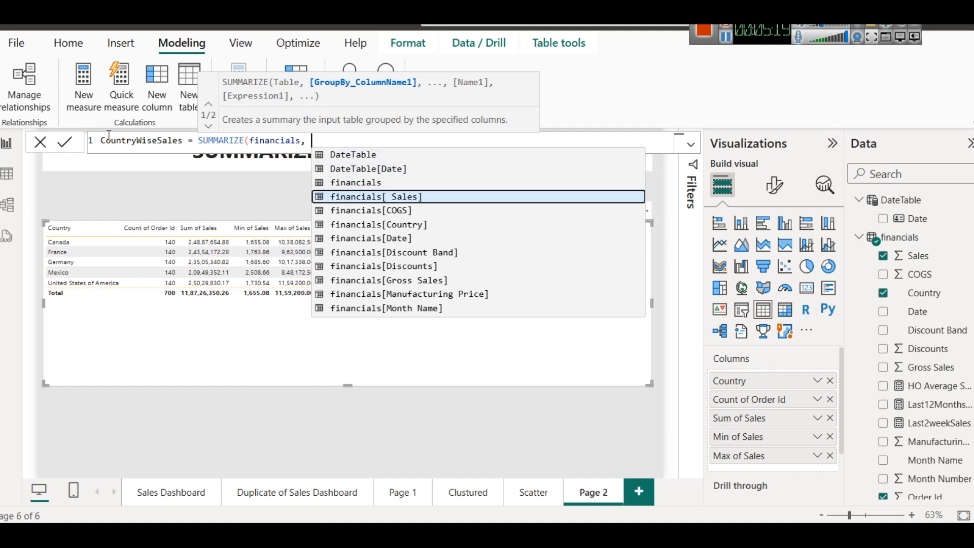
key(Tab)
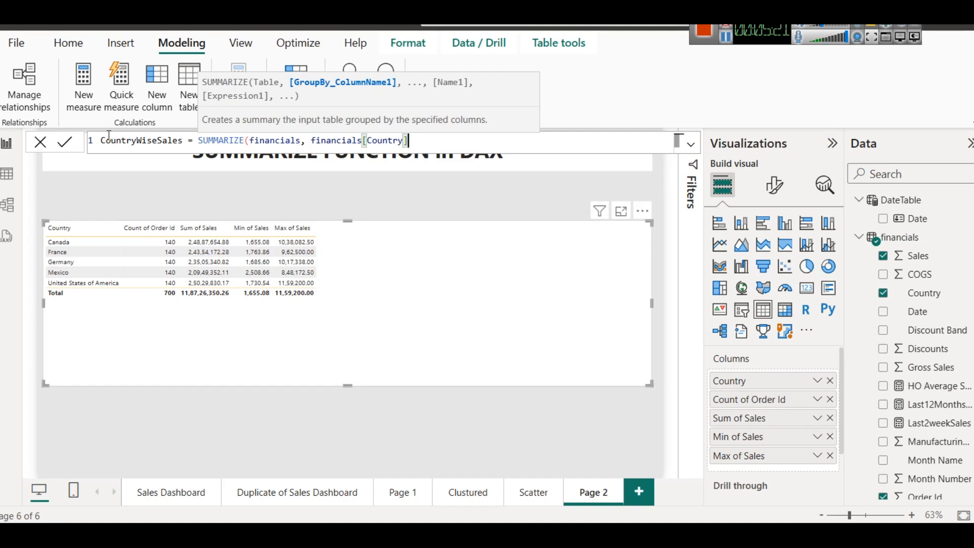
Step: Add "Country" as the name argument after the group-by column in the SUMMARIZE function
text(,)
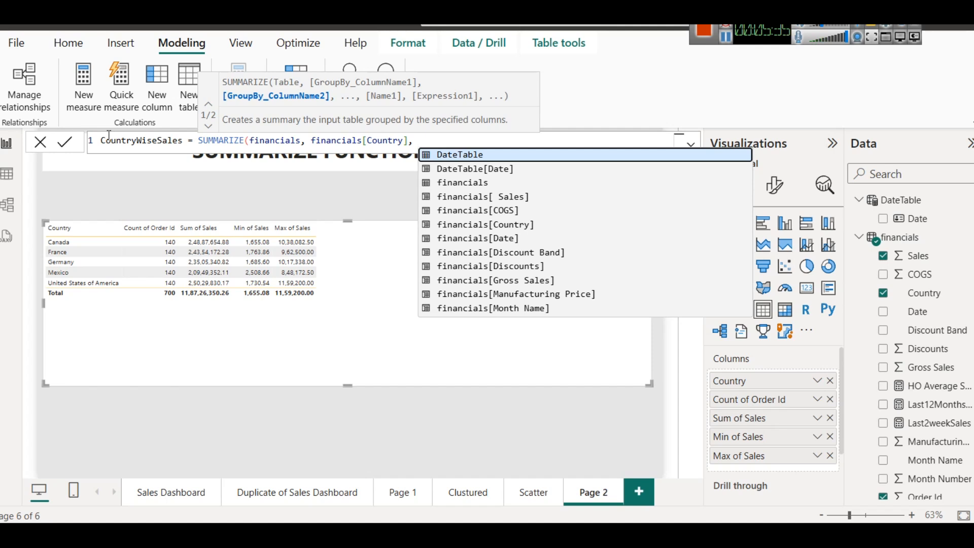
text(Coubt)
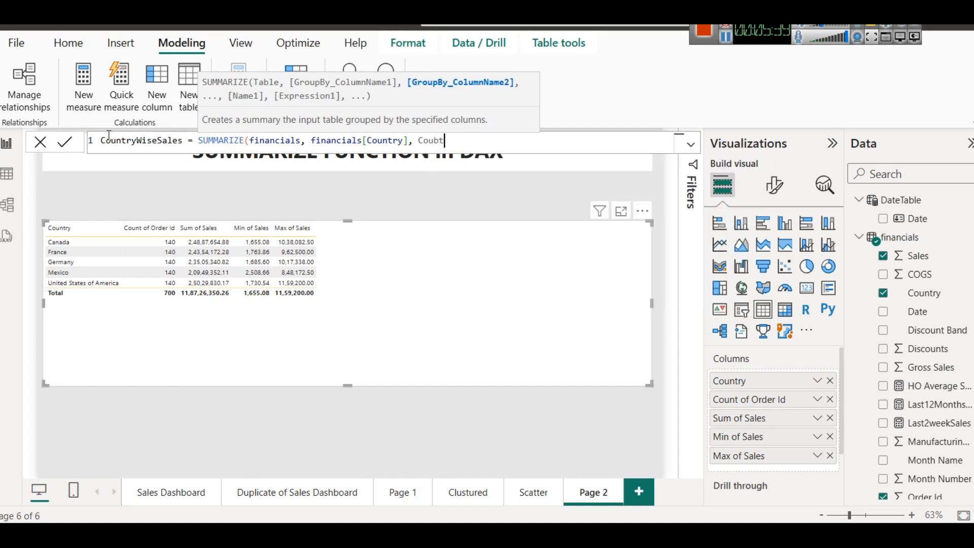
key(BackSpace)
key(BackSpace)
key(BackSpace)
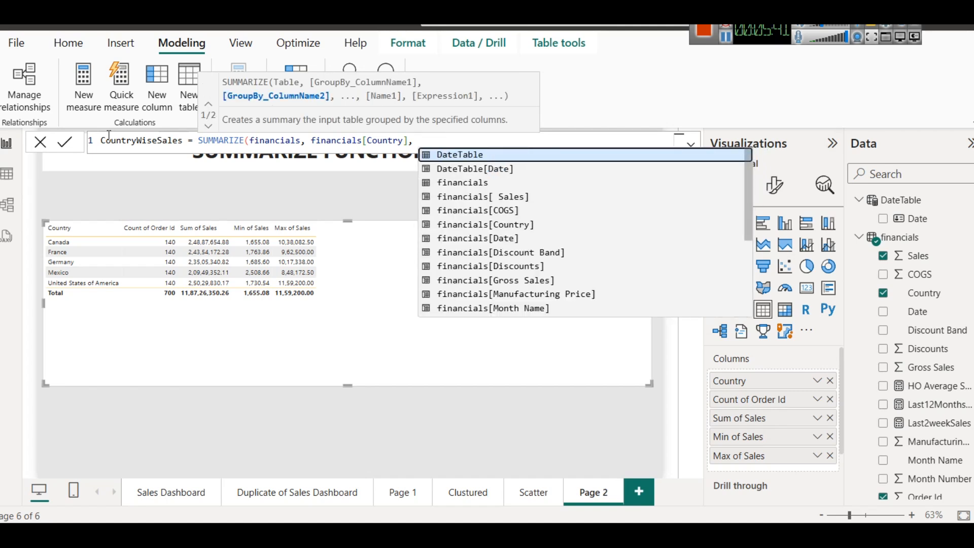
text(")
text(C)
text(ountr)
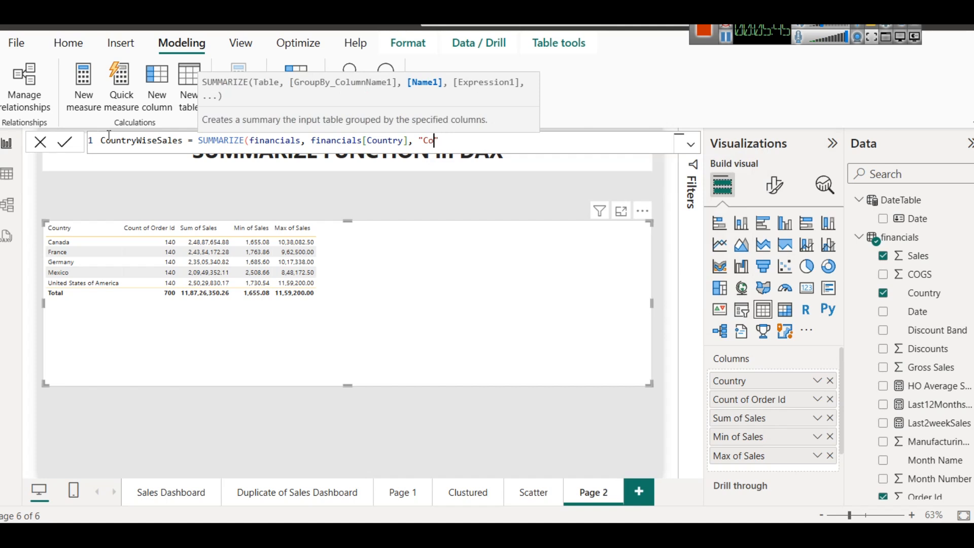
text(y",)
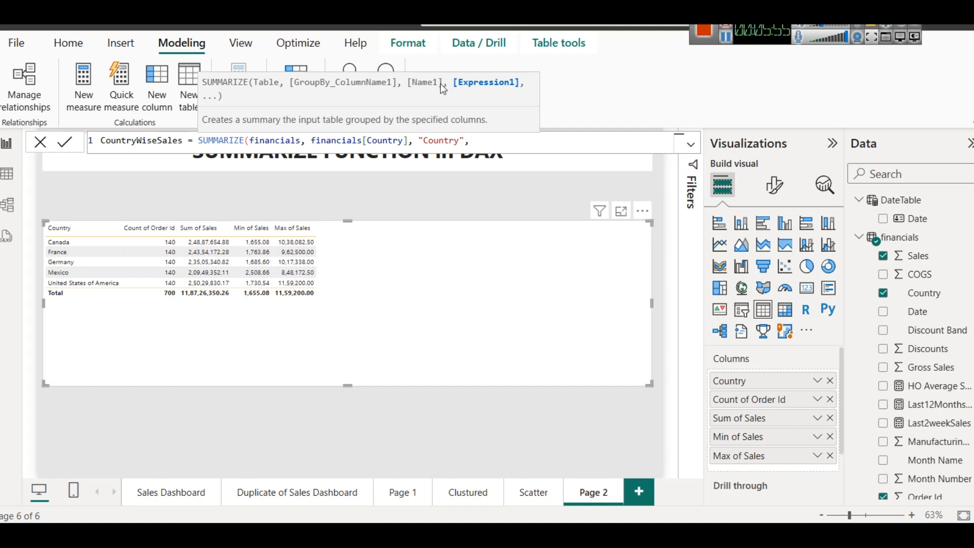
click(454, 141)
click(467, 142)
click(489, 140)
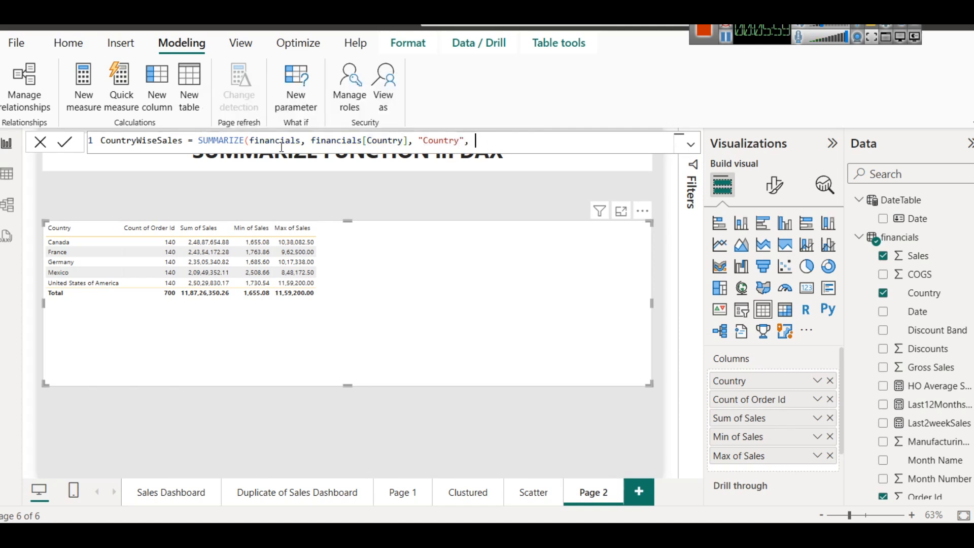
Step: Remove the "Country" name argument and re-enter the opening parenthesis of the SUMMARIZE function
click(249, 142)
key(BackSpace)
key(BackSpace)
key(BackSpace)
key(BackSpace)
key(BackSpace)
key(BackSpace)
key(BackSpace)
key(BackSpace)
key(BackSpace)
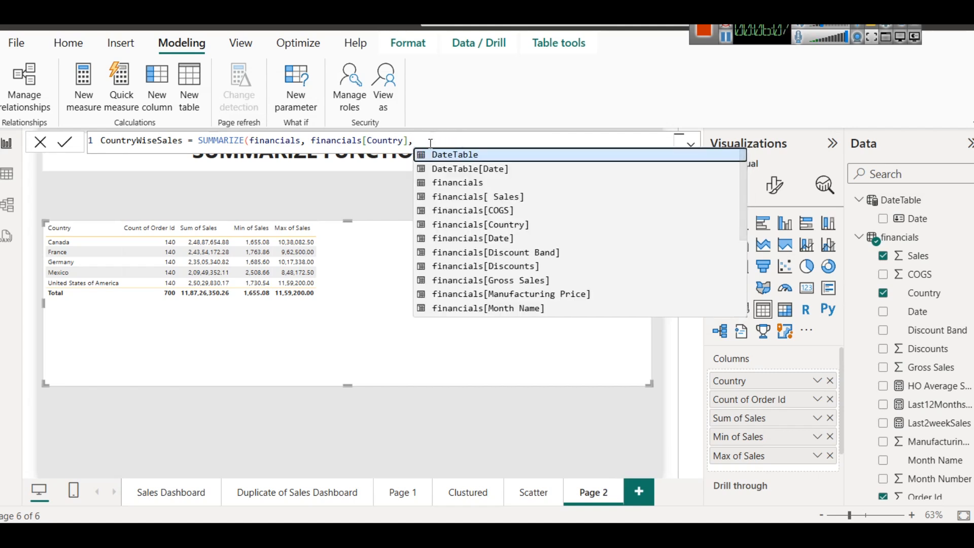
click(248, 140)
click(253, 141)
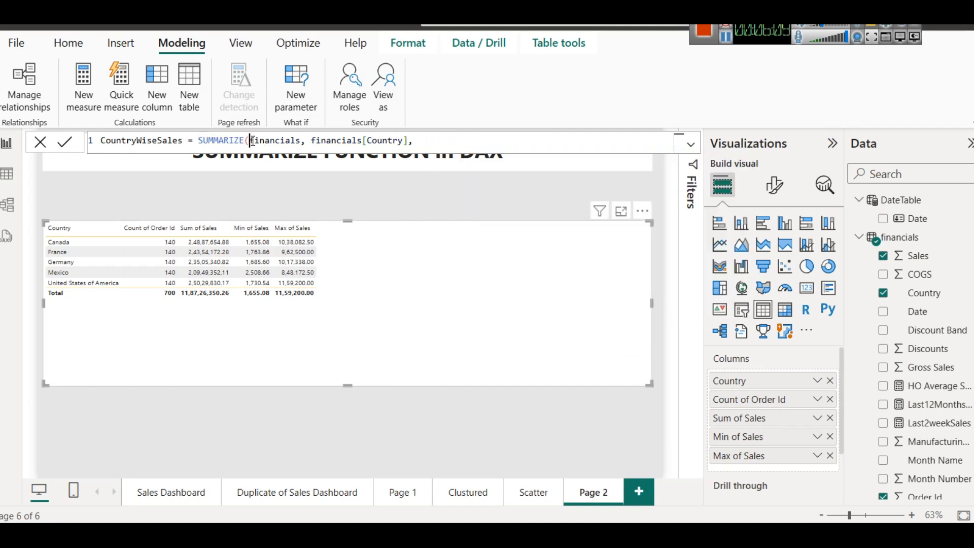
key(BackSpace)
text(()
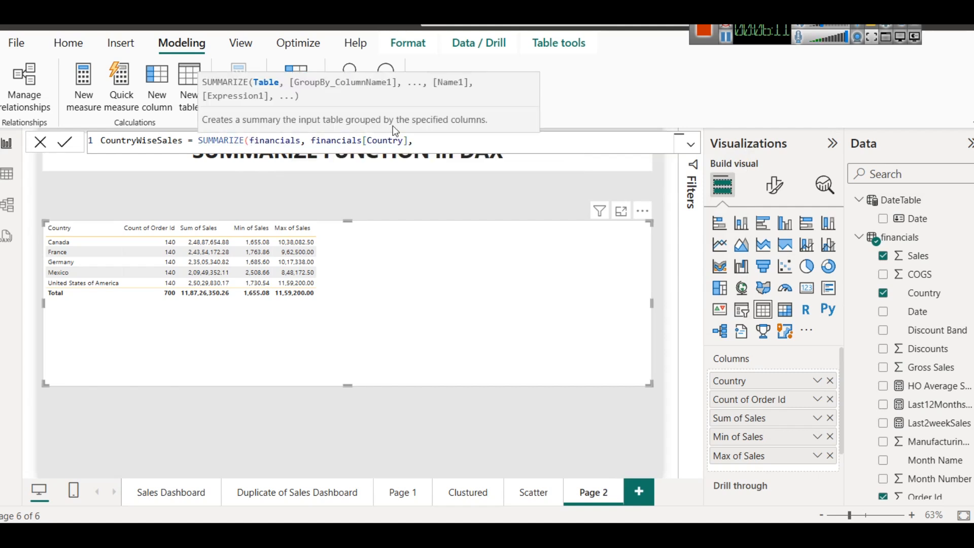
Step: Enter "Country" as the name argument after financials[Country] again and expand the formula editor
click(420, 141)
text("Count)
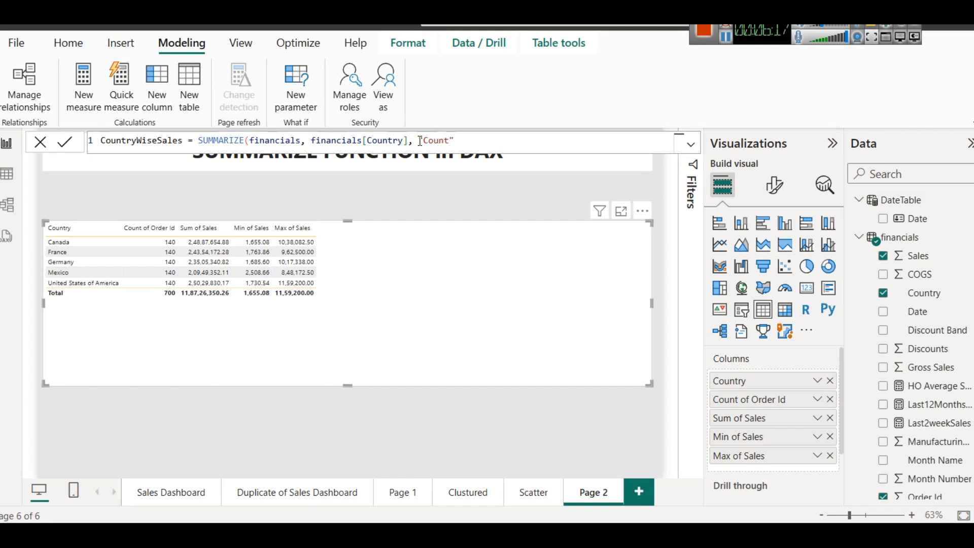
text(yr)
key(BackSpace)
key(BackSpace)
text(ry)
click(249, 141)
click(691, 144)
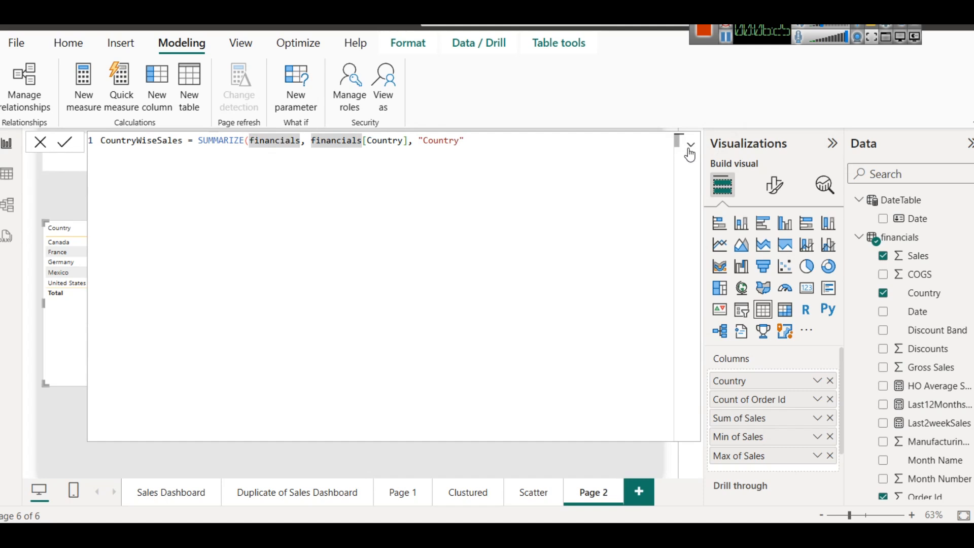
Step: Add SUM(financials[ Sales]) as the expression, close the SUMMARIZE function and commit the CountryWiseSales formula
click(522, 148)
text(, )
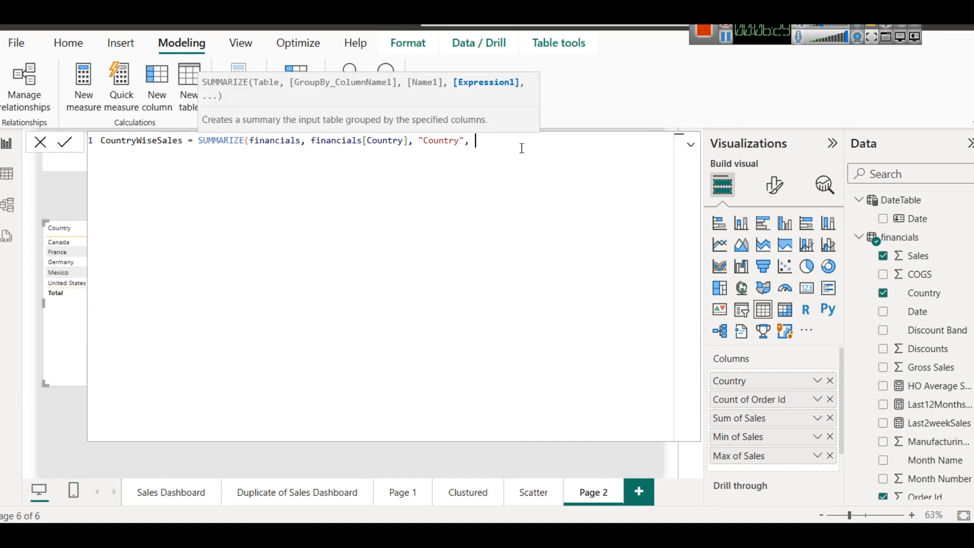
text(SUM)
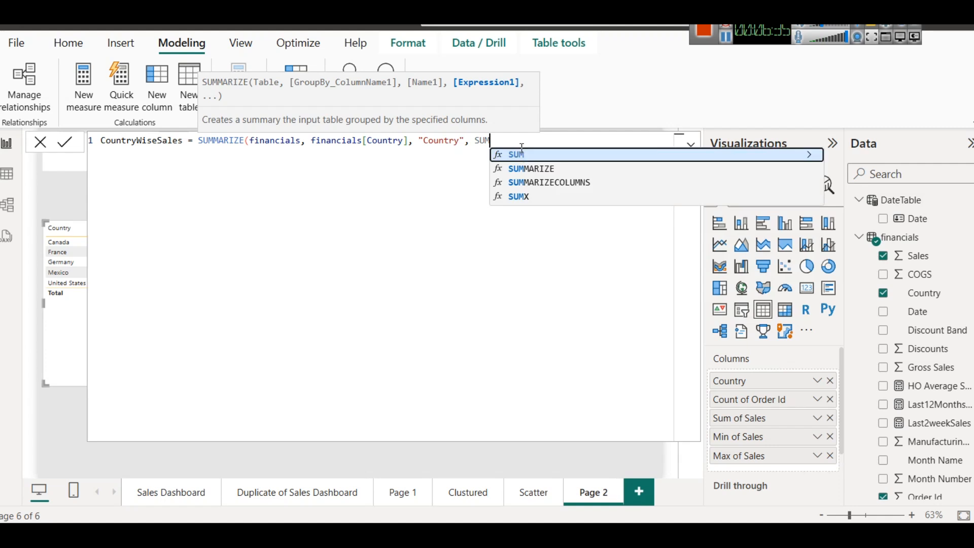
click(523, 155)
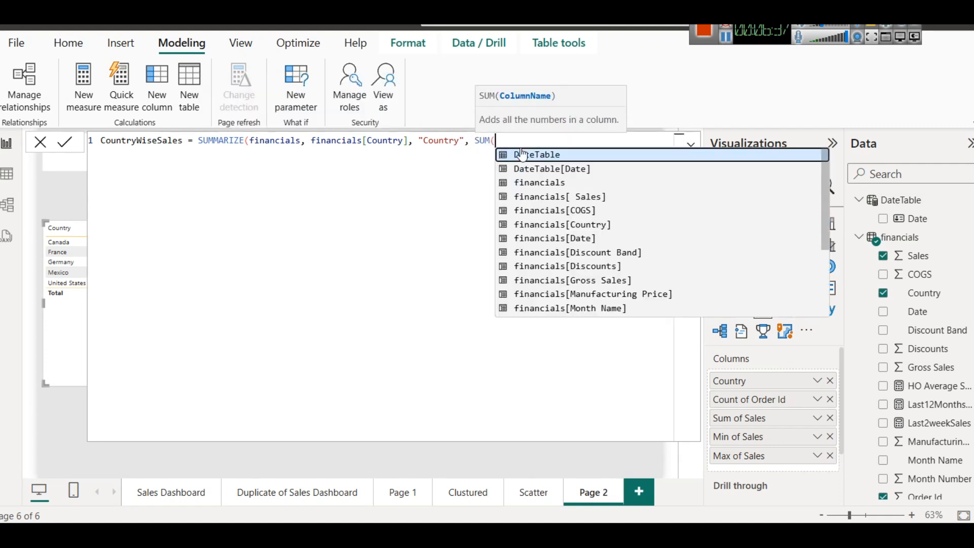
key(Down)
key(Down)
key(Down)
key(Tab)
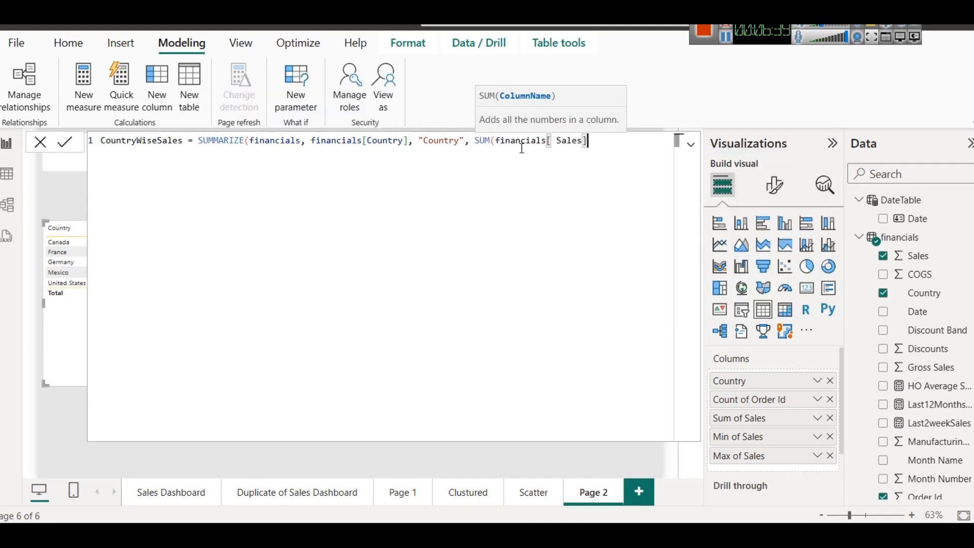
text())
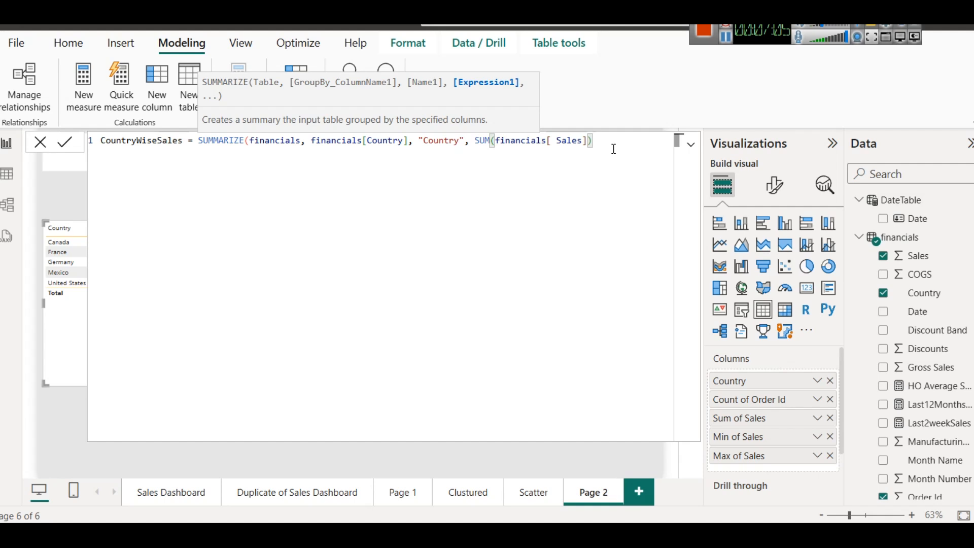
text())
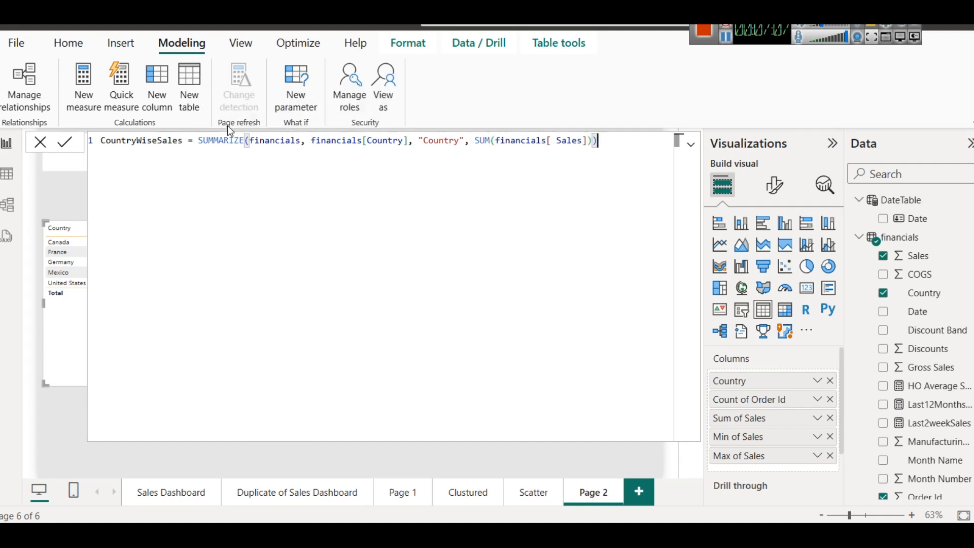
click(69, 142)
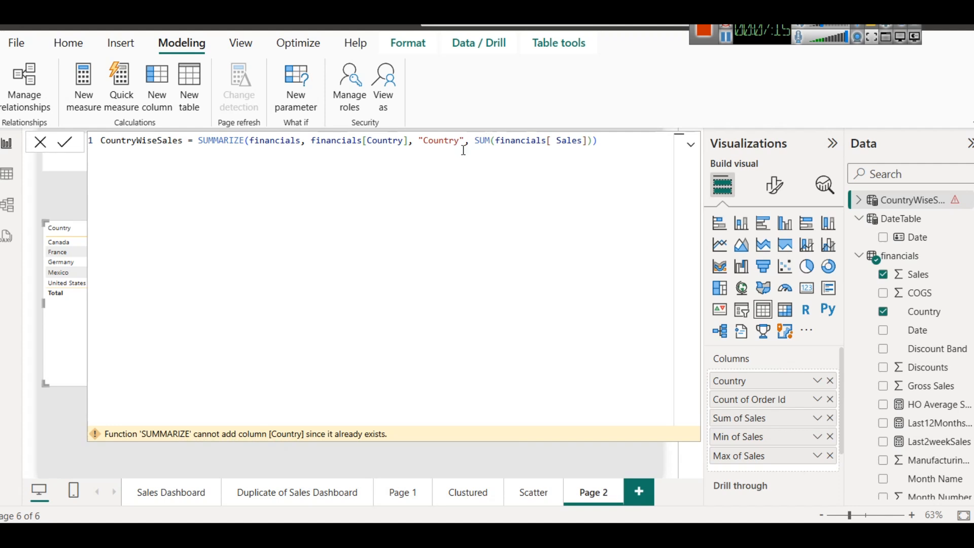
Step: Try the formula without the "Country" name argument and check the error flagged on the SUM expression
drag(477, 141, 417, 141)
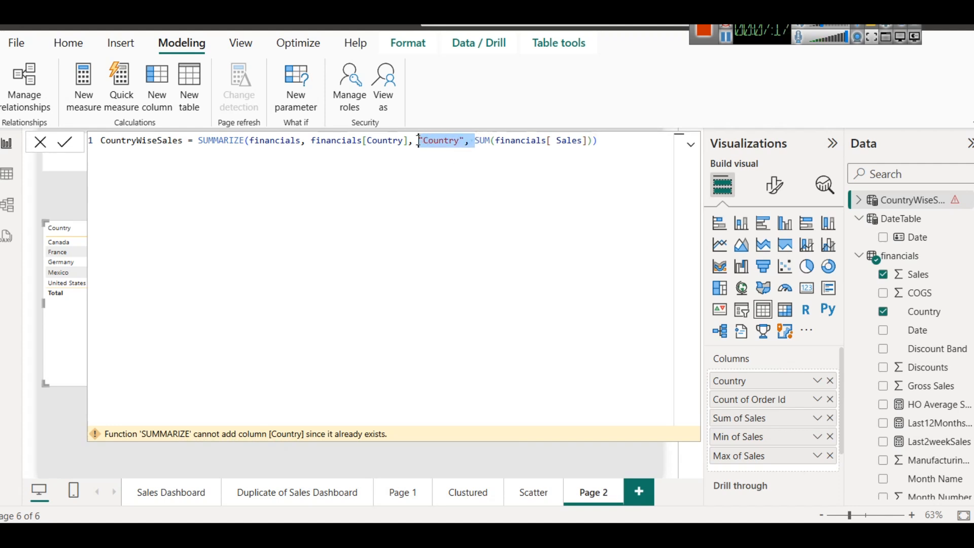
key(BackSpace)
click(586, 142)
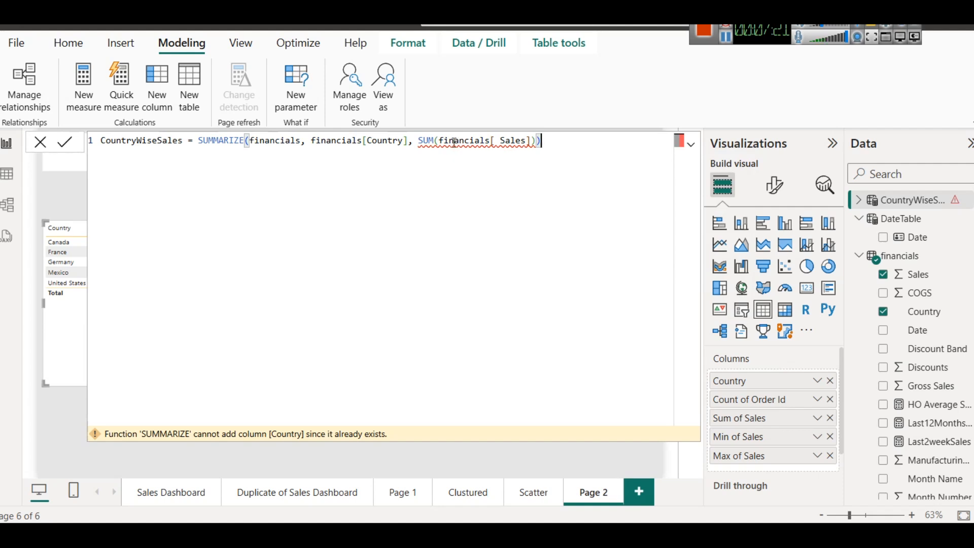
mouse_move(454, 142)
click(415, 142)
click(250, 140)
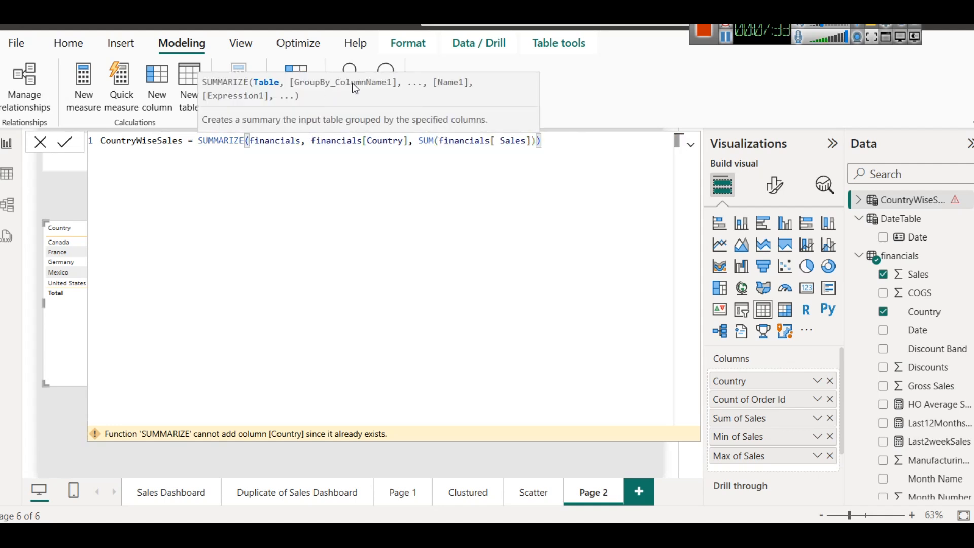
double_click(428, 143)
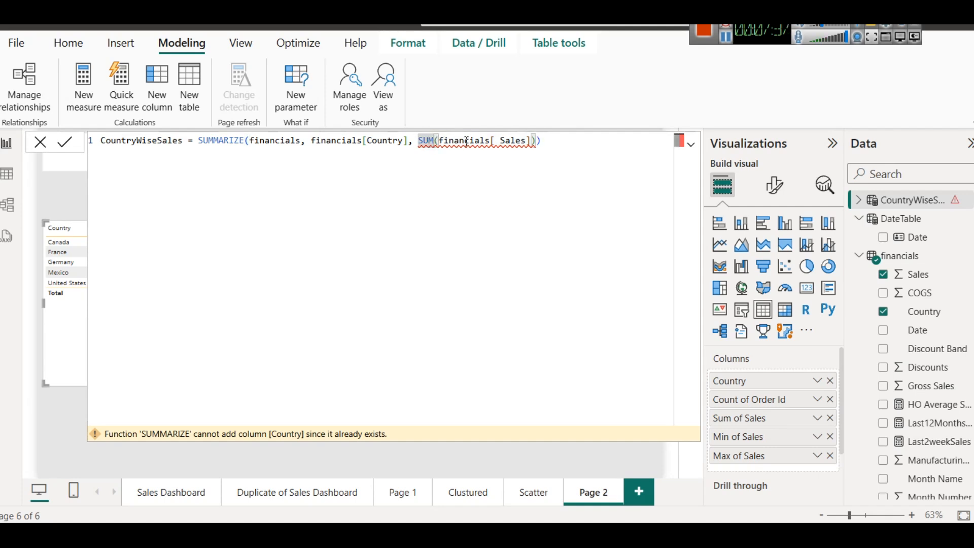
mouse_move(467, 141)
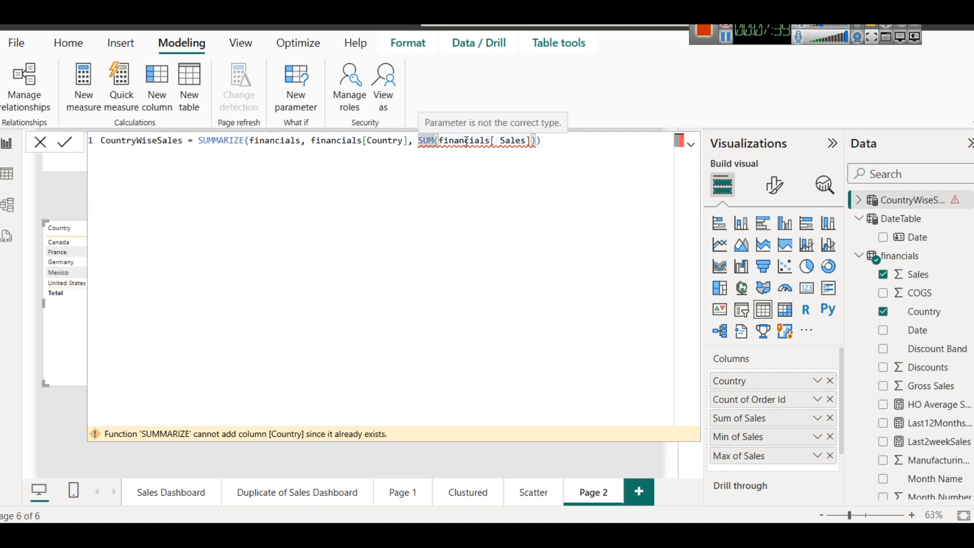
click(595, 139)
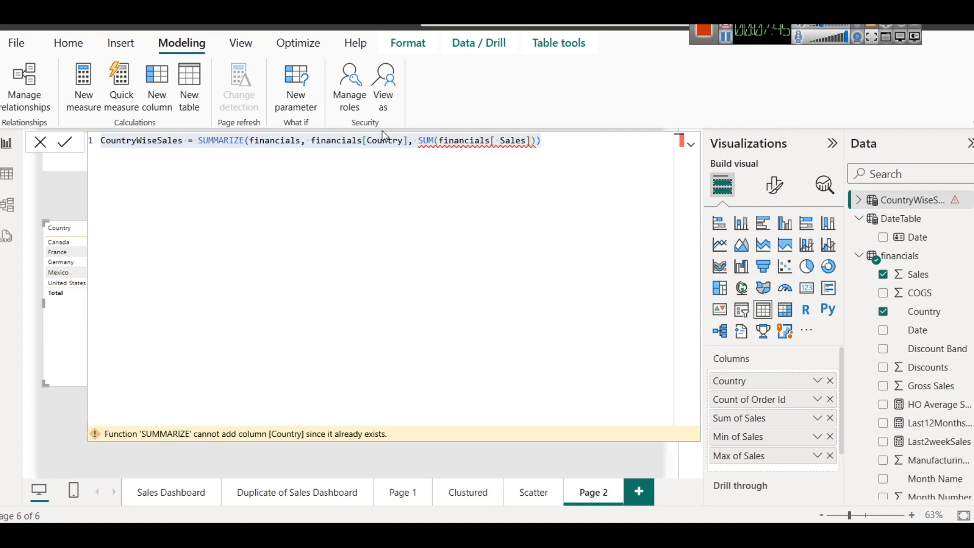
Step: Reinsert "Country" as the name argument before the SUM expression
click(418, 141)
text("C)
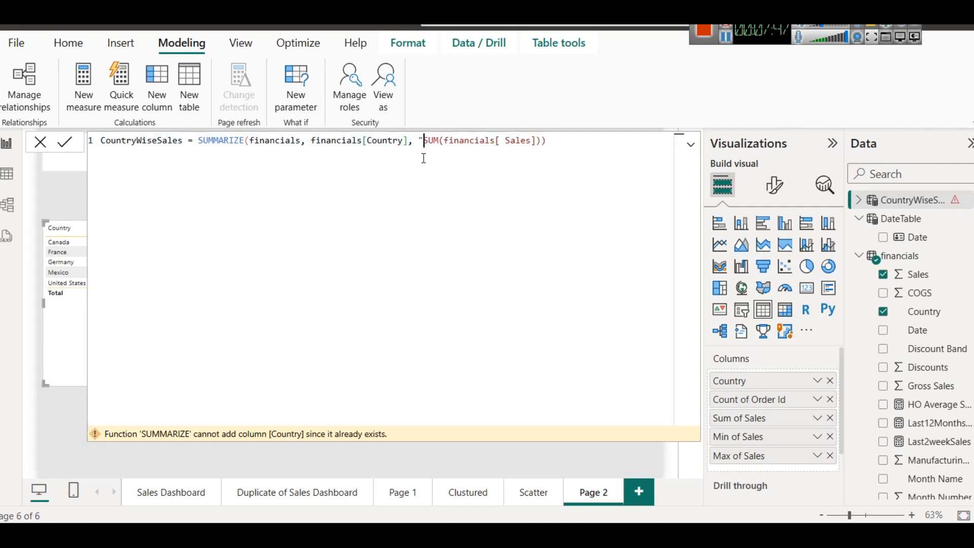
text(ountry)
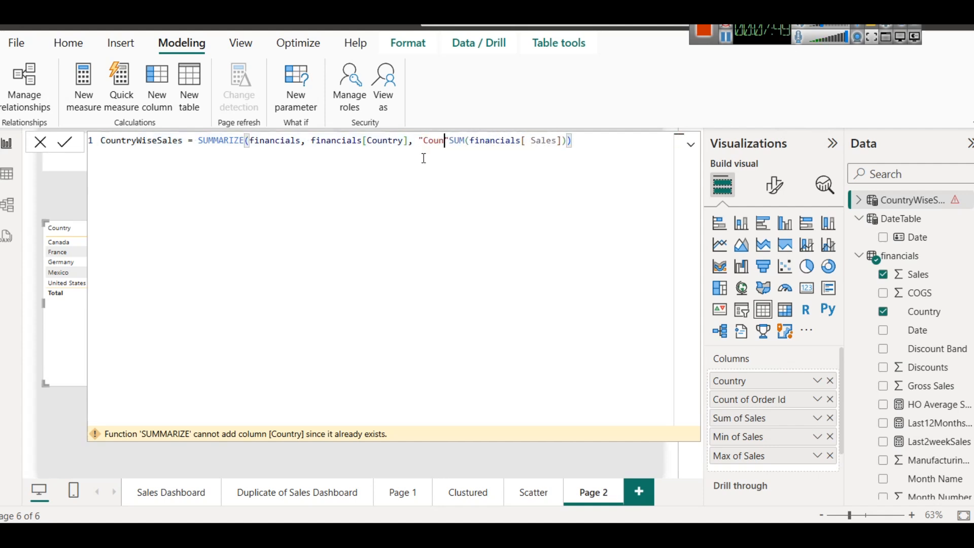
text(",)
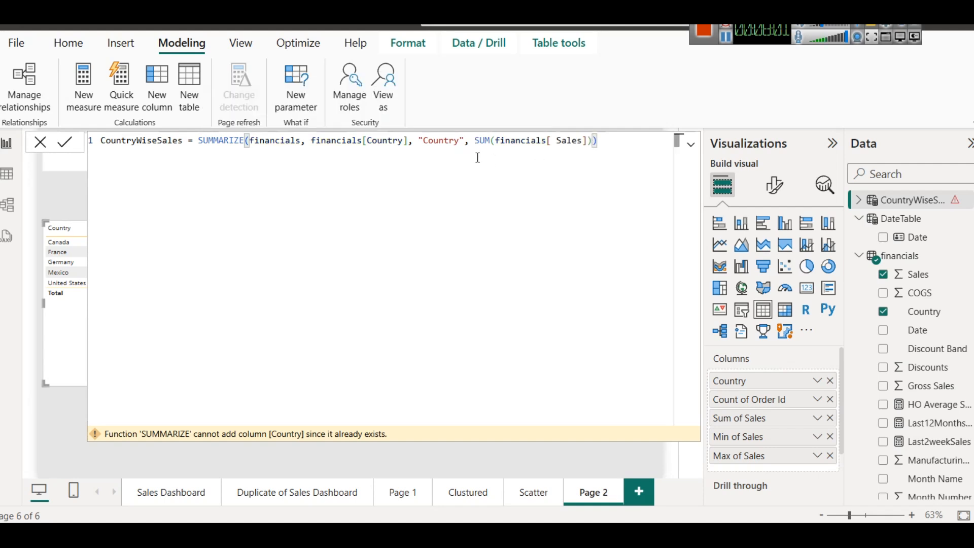
Step: Change the name argument of the SUM expression to "Total Revenue" and commit the CountryWiseSales formula
double_click(441, 140)
text(Total Sales)
key(BackSpace)
key(BackSpace)
key(BackSpace)
key(BackSpace)
key(BackSpace)
text(Revn)
key(BackSpace)
text(enue)
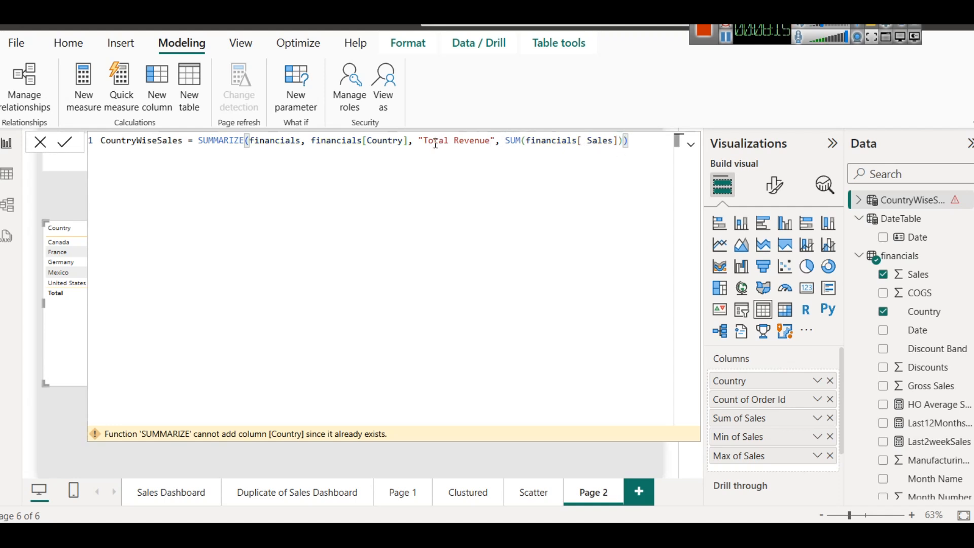
click(65, 142)
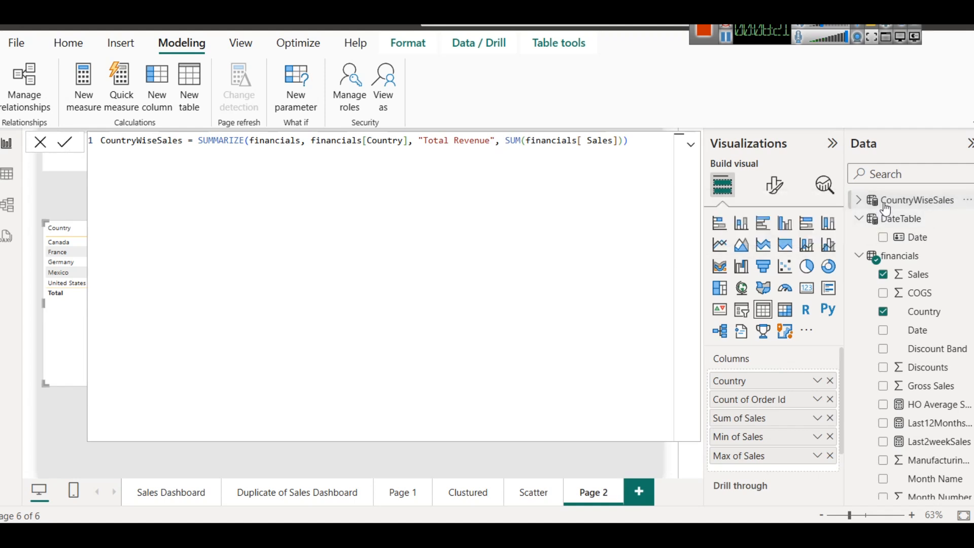
Step: Open the CountryWiseSales data and add "Average Revenue" as the second name argument after the SUM expression
click(17, 176)
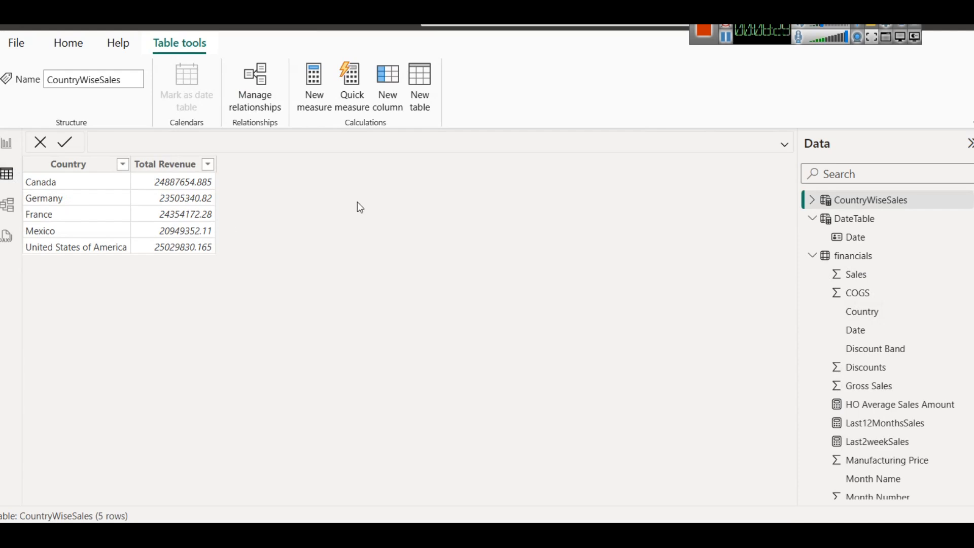
click(879, 205)
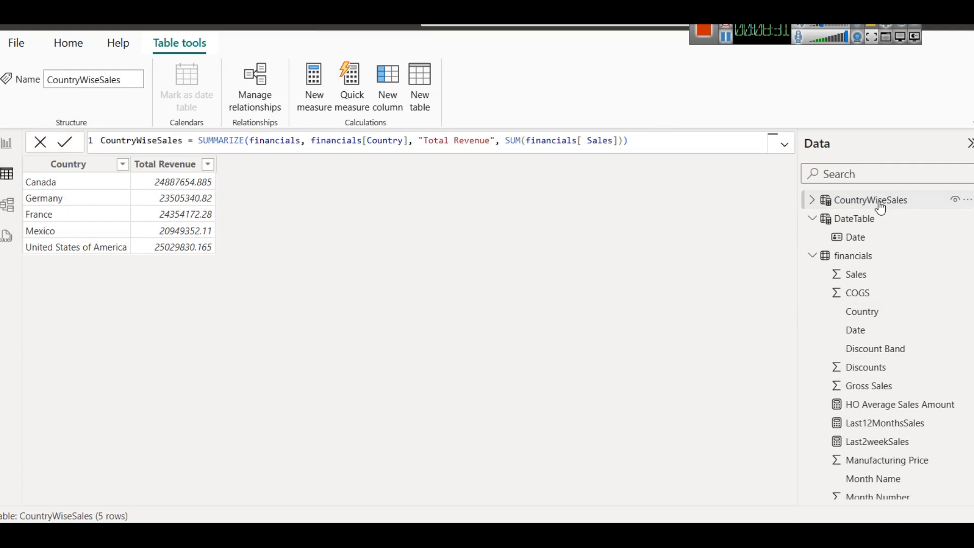
click(624, 140)
text(, "Average Revenue")
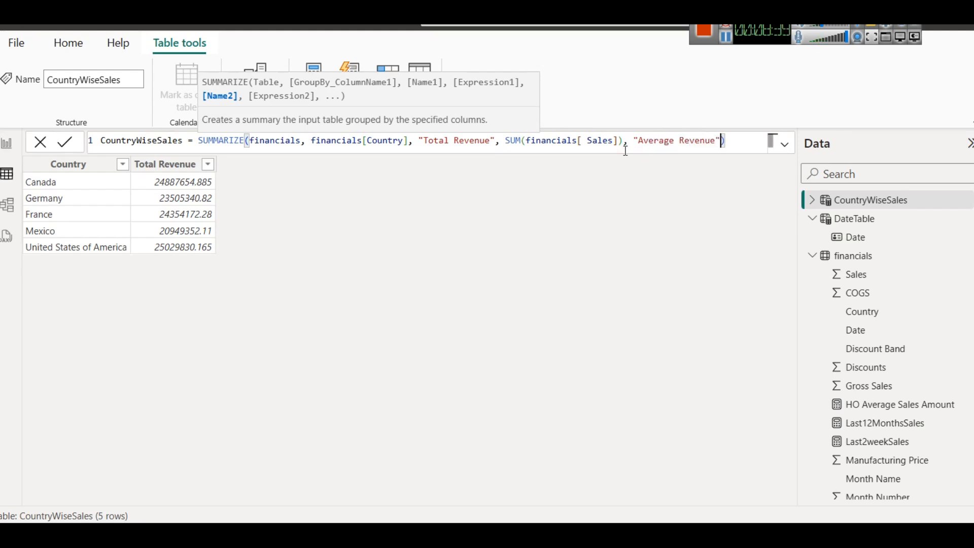
text(, )
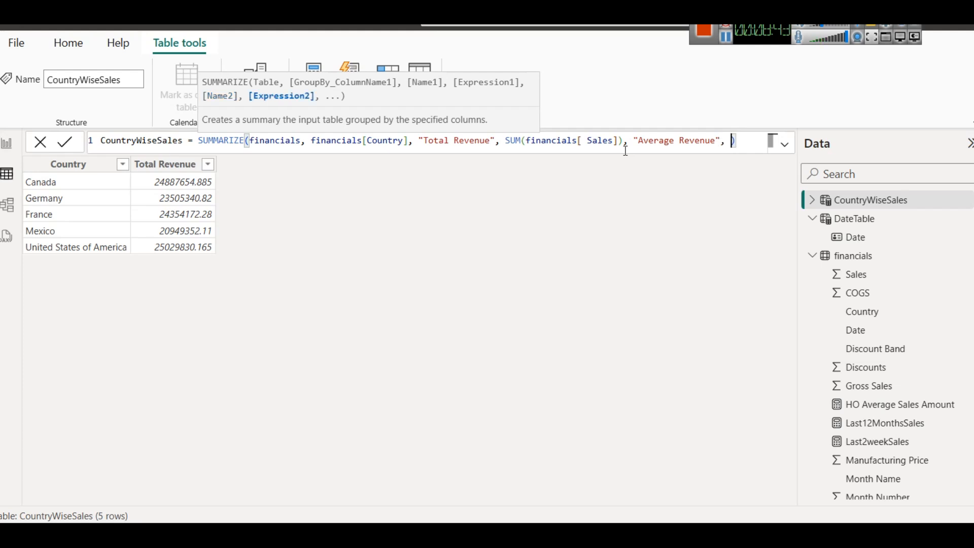
text(AVG()
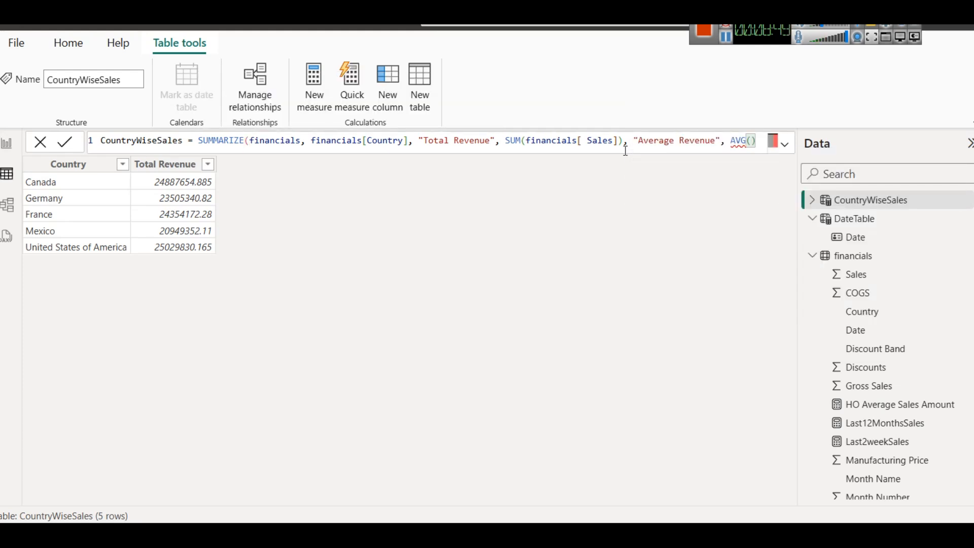
text(Sa)
key(Up)
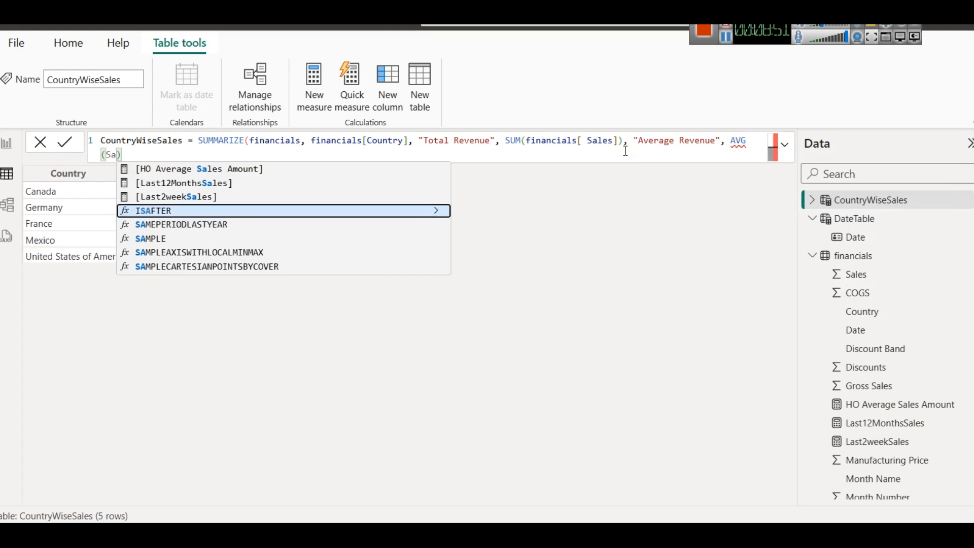
key(BackSpace)
key(BackSpace)
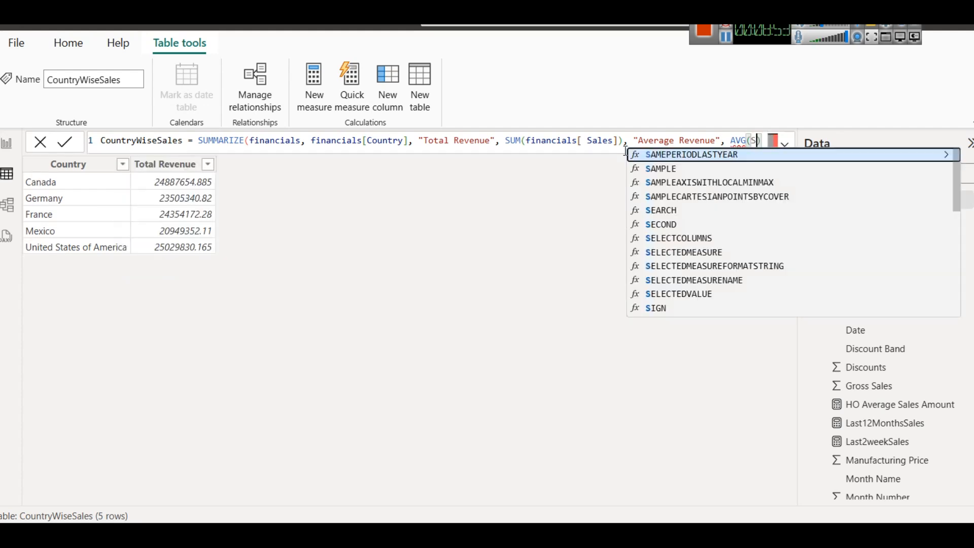
text(fina)
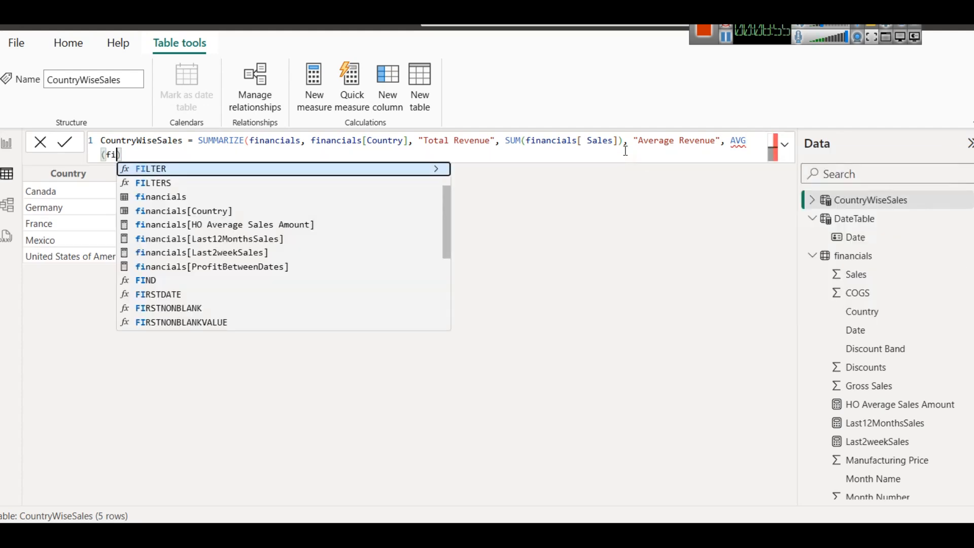
text(ncials)
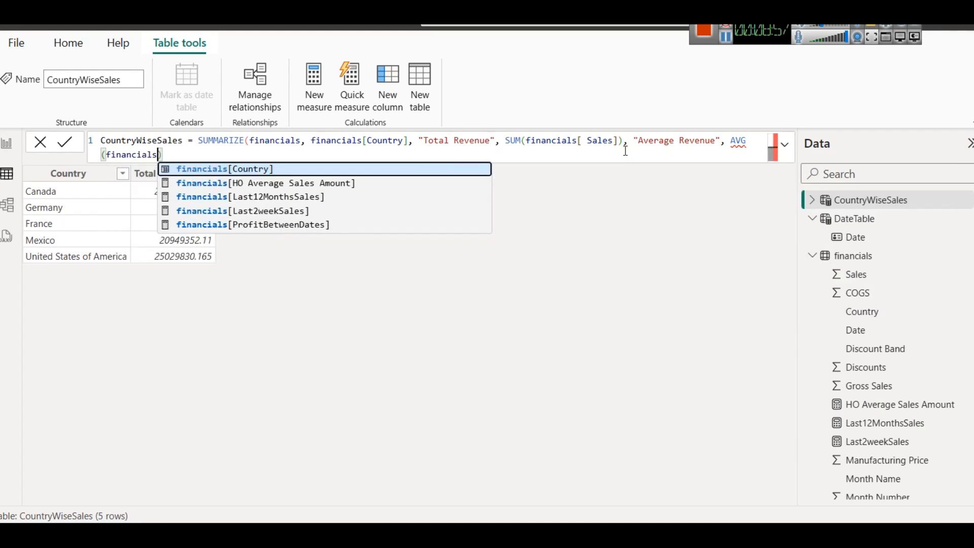
key(Down)
key(Down)
key(Down)
key(Down)
key(Down)
key(BackSpace)
key(BackSpace)
key(BackSpace)
key(BackSpace)
key(BackSpace)
key(BackSpace)
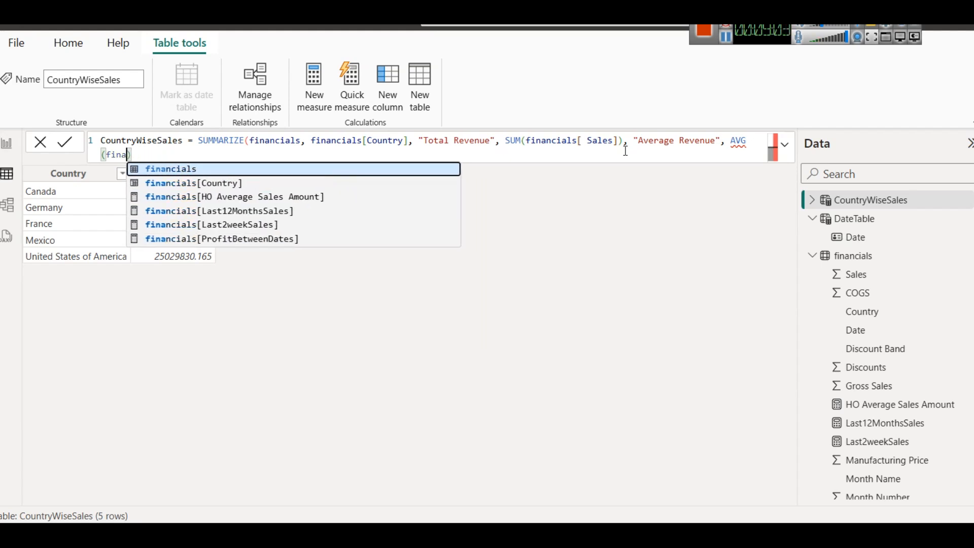
key(BackSpace)
key(BackSpace)
key(BackSpace)
key(BackSpace)
key(BackSpace)
key(BackSpace)
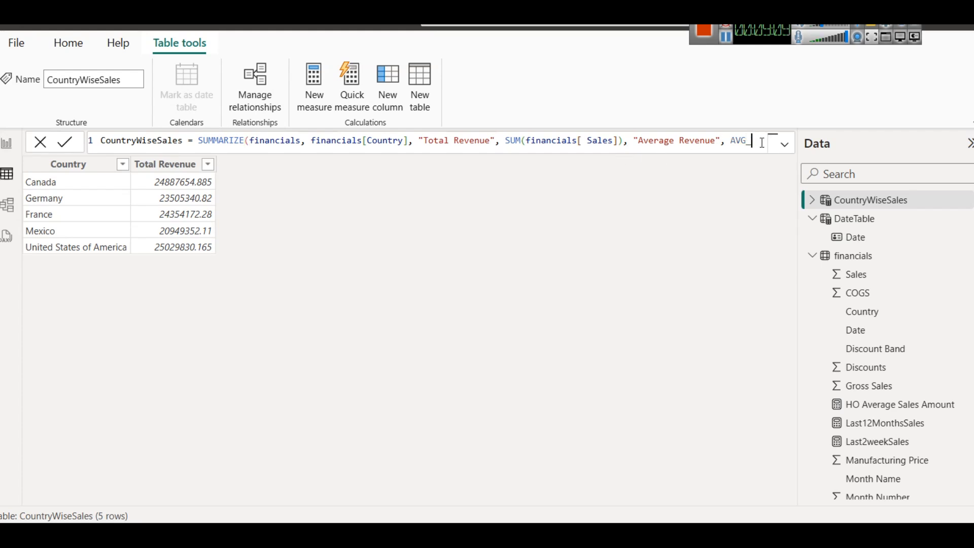
Step: Add AVERAGE(financials[ Sales]) as the second expression, close the SUMMARIZE function and commit the CountryWiseSales formula
text(), "Av)
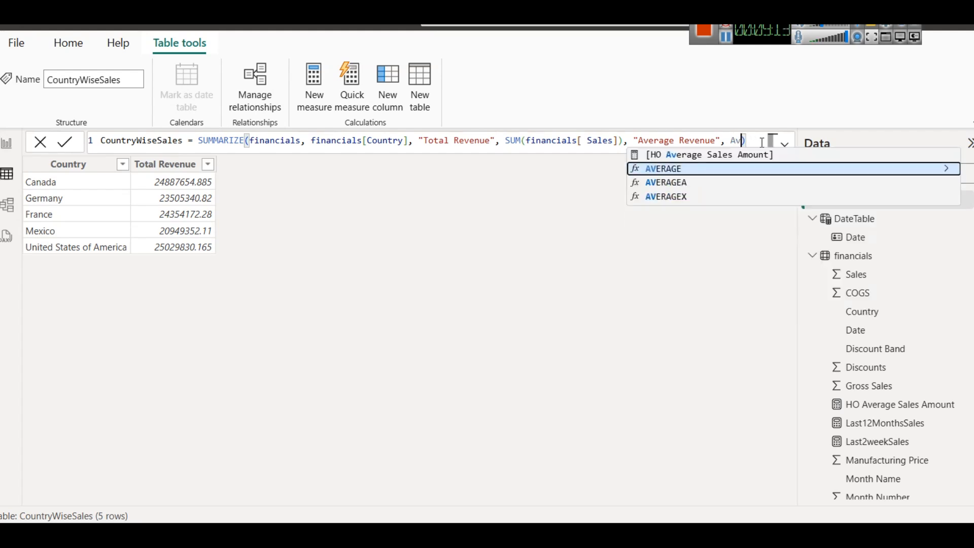
key(Tab)
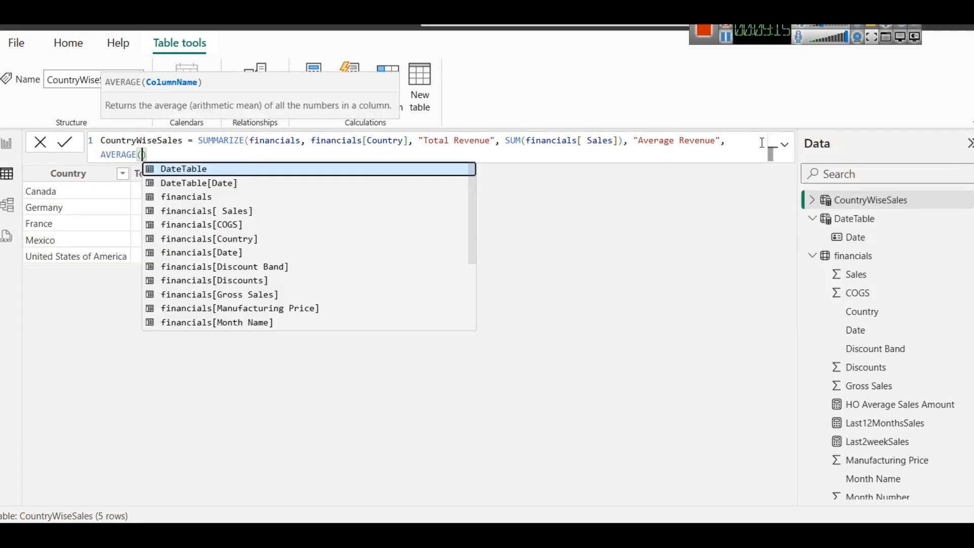
text(Sa)
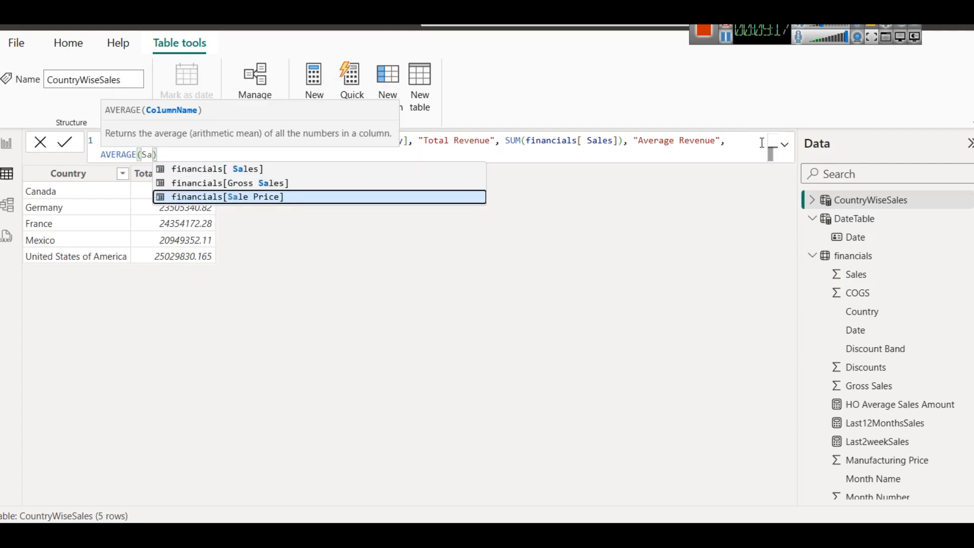
key(Up)
key(Up)
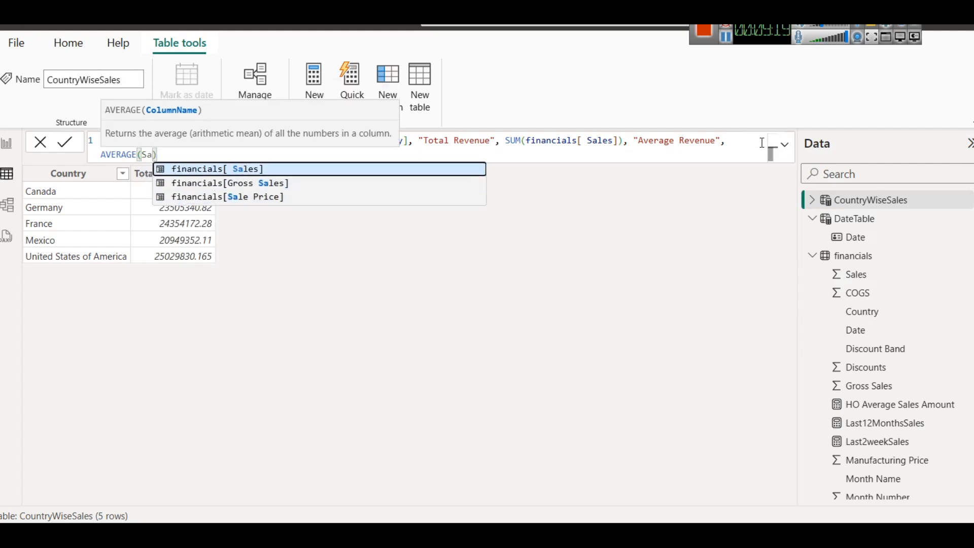
key(Tab)
key(Right)
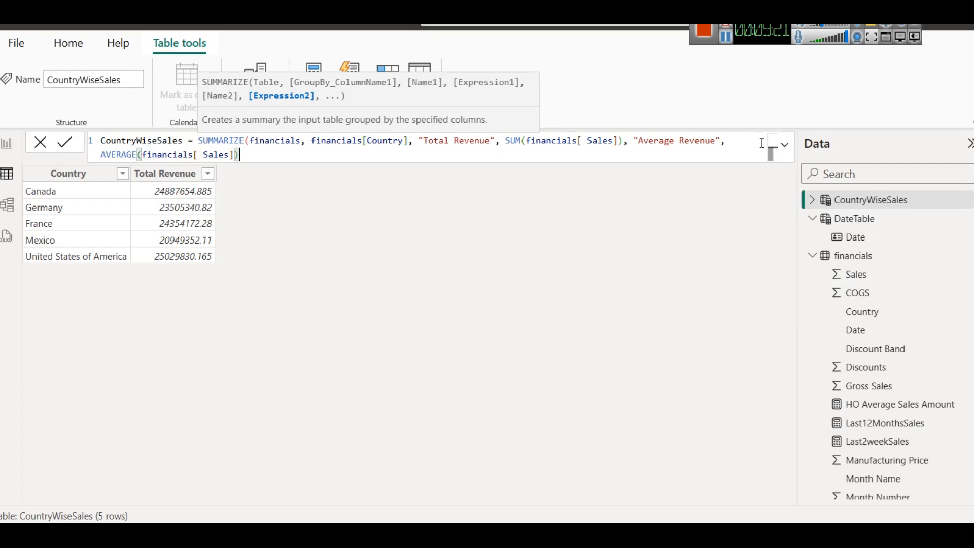
text())
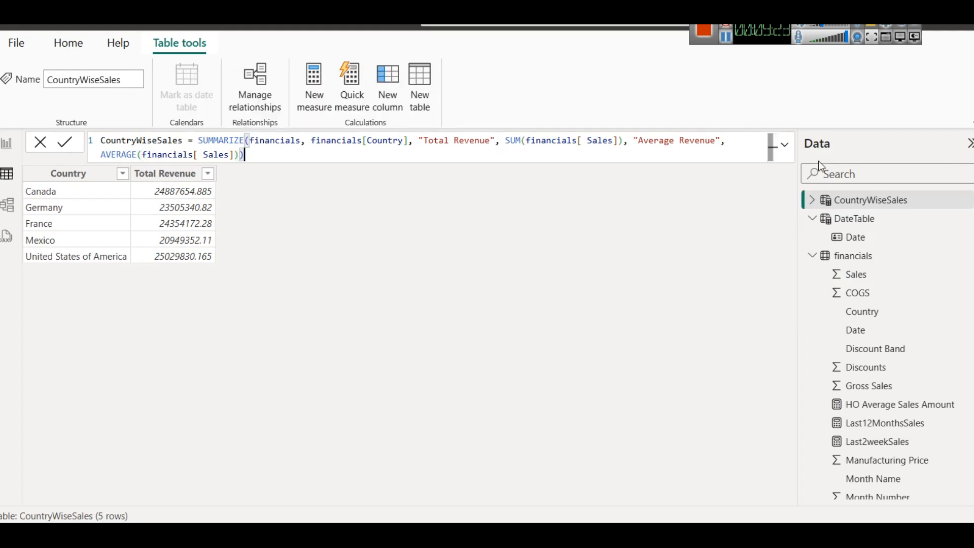
click(785, 145)
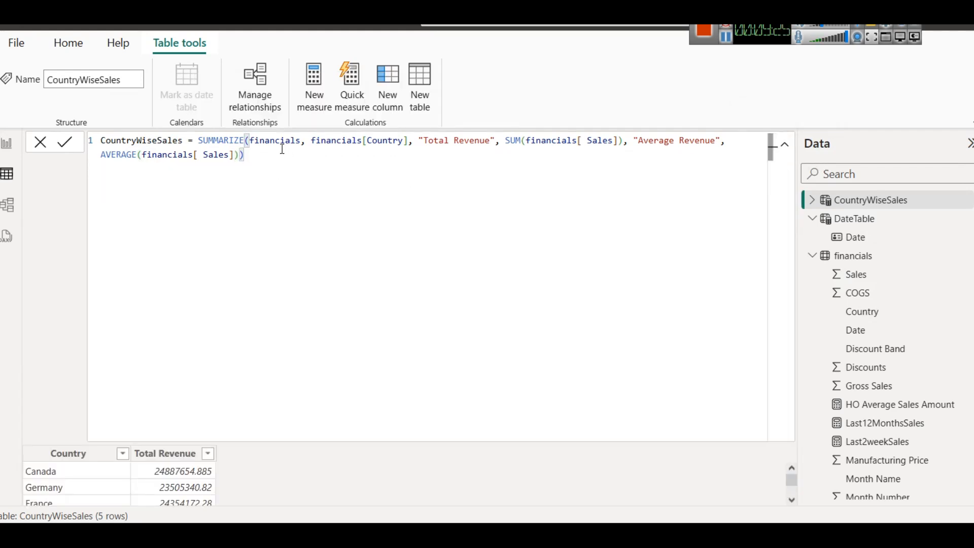
click(68, 143)
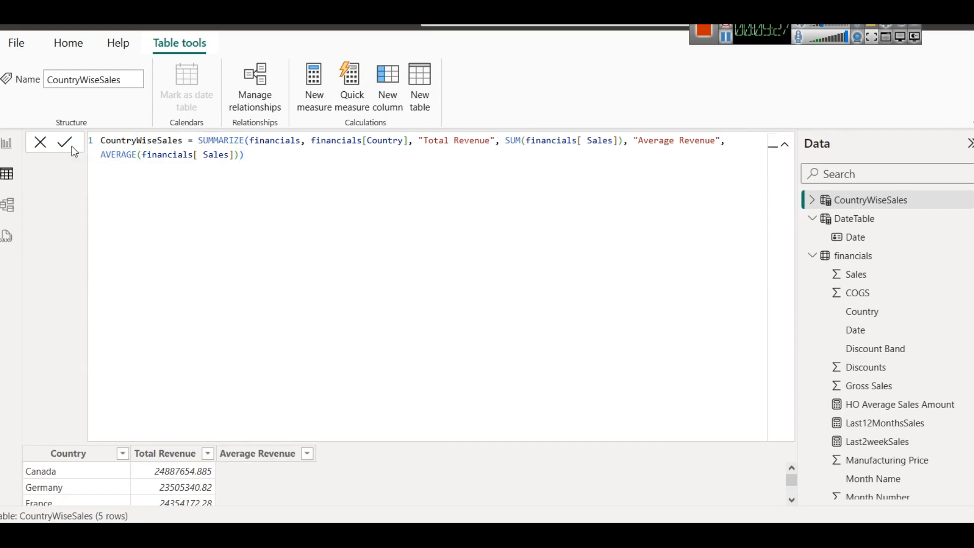
click(786, 145)
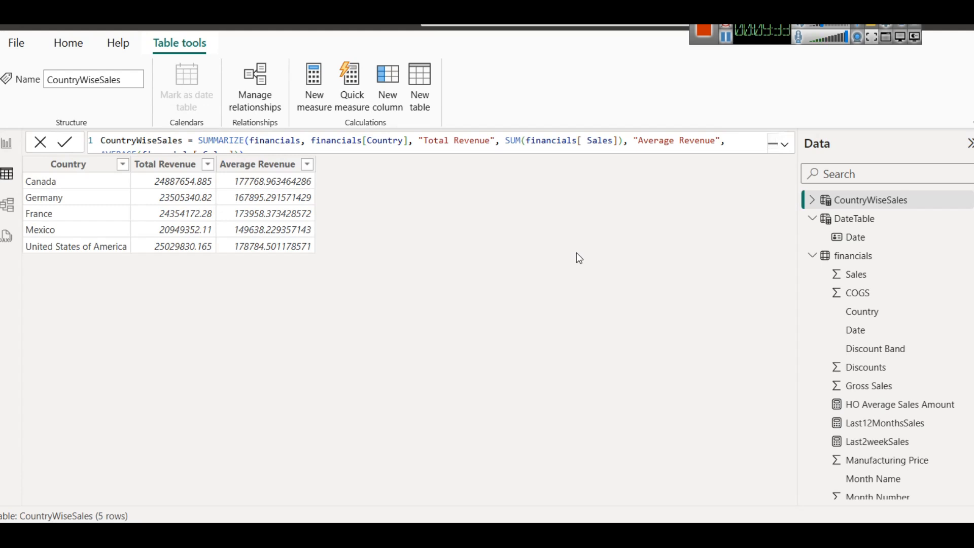
click(785, 144)
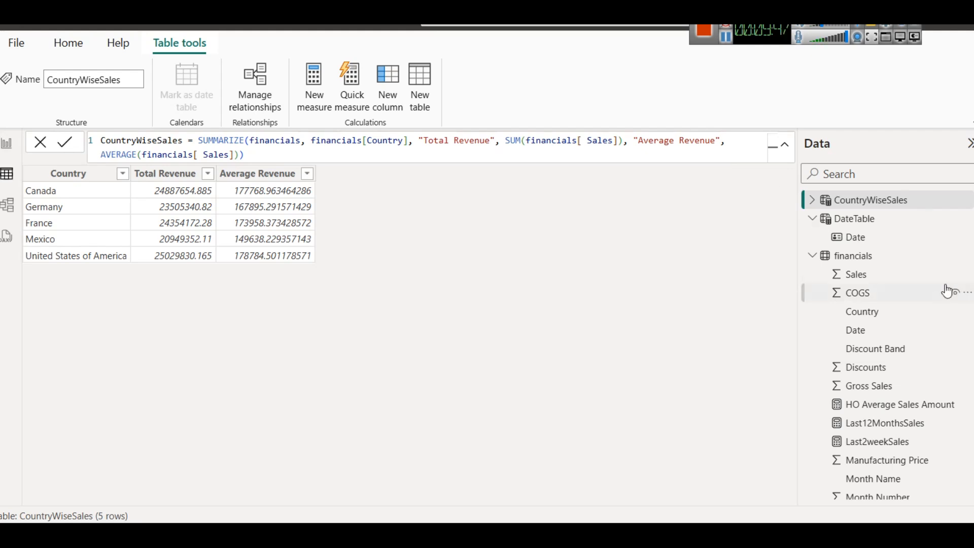
Step: Browse the financials table's fields and inspect the distinct values of its Segment and Product columns
scroll(946, 294, down, 3)
scroll(935, 311, up, 1)
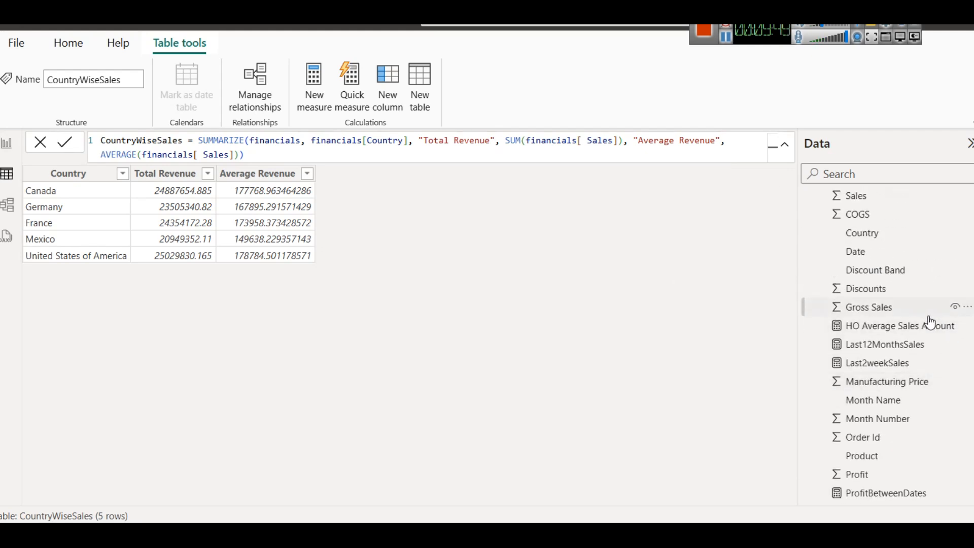
scroll(929, 322, down, 2)
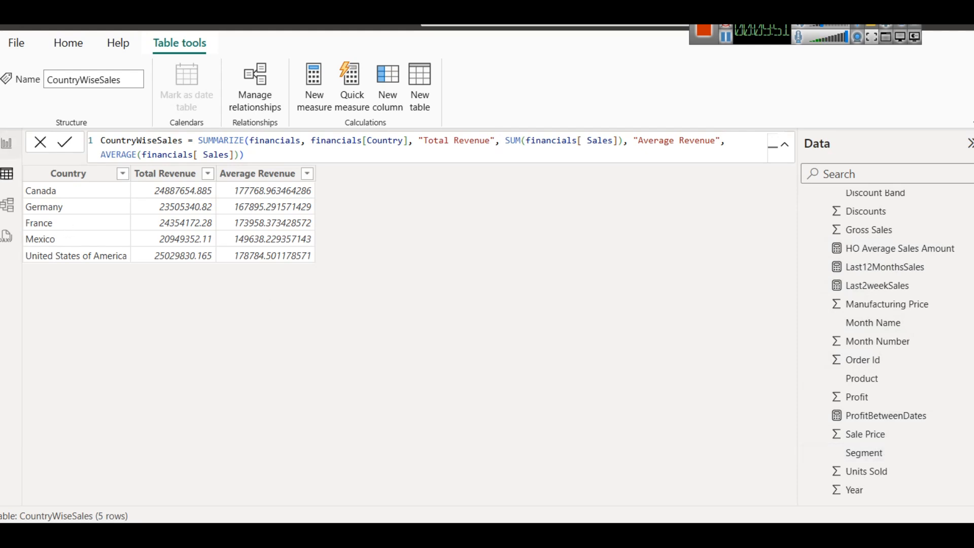
scroll(892, 320, up, 3)
click(862, 256)
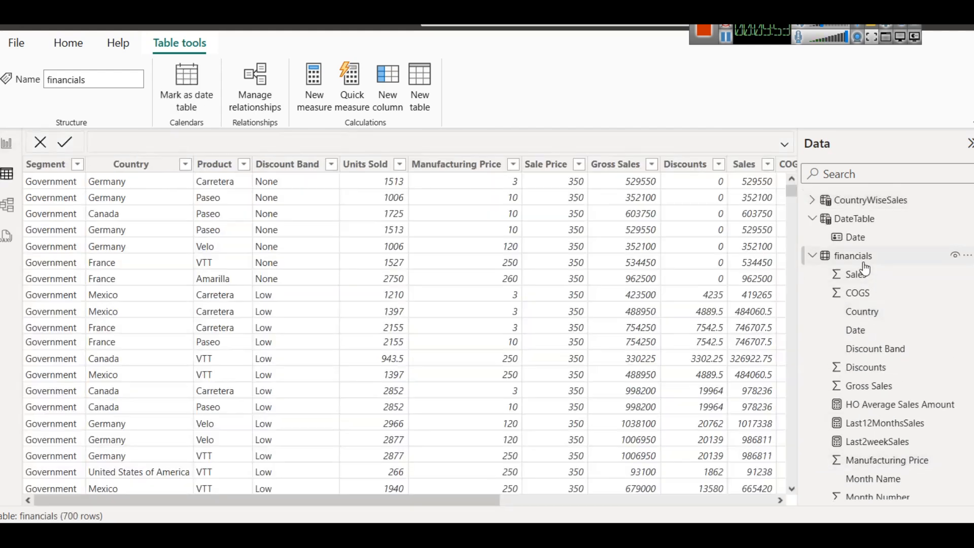
click(77, 165)
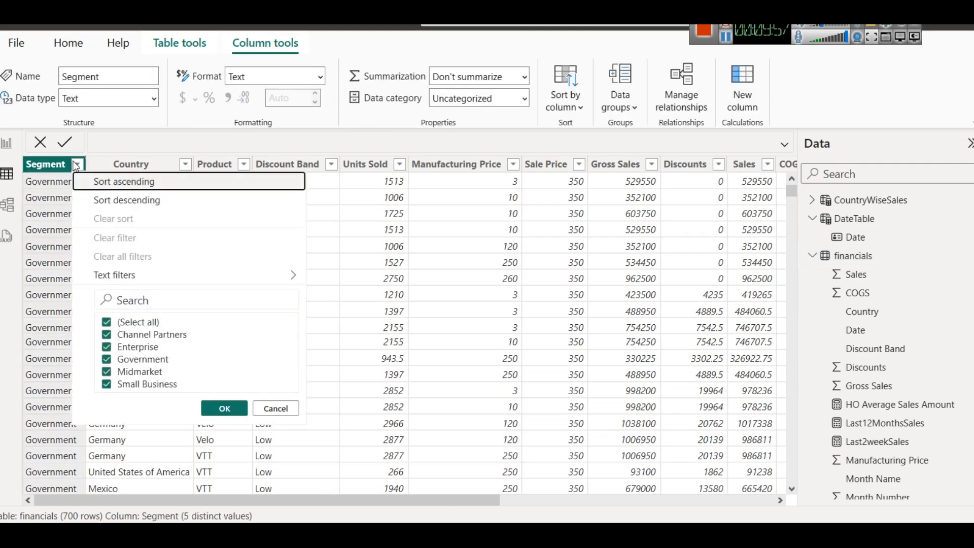
click(276, 409)
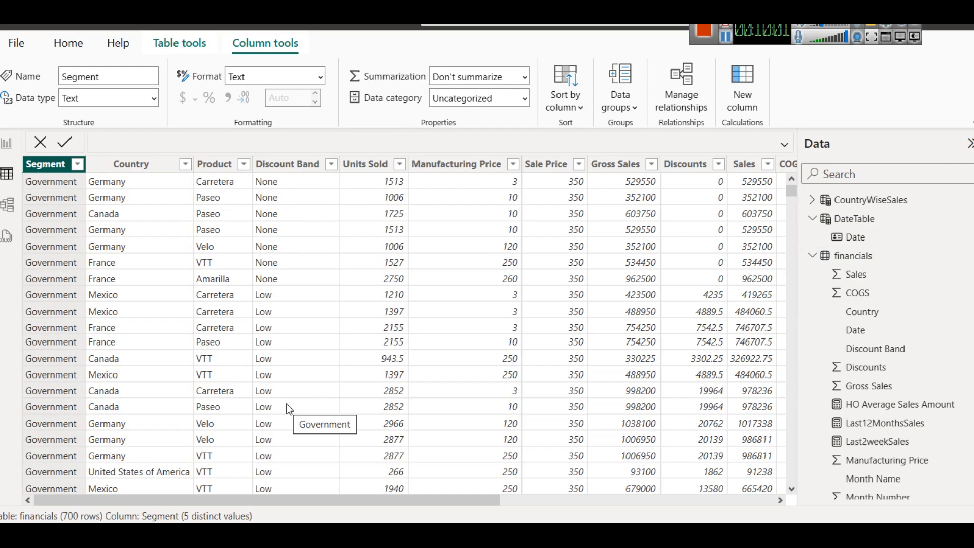
click(245, 164)
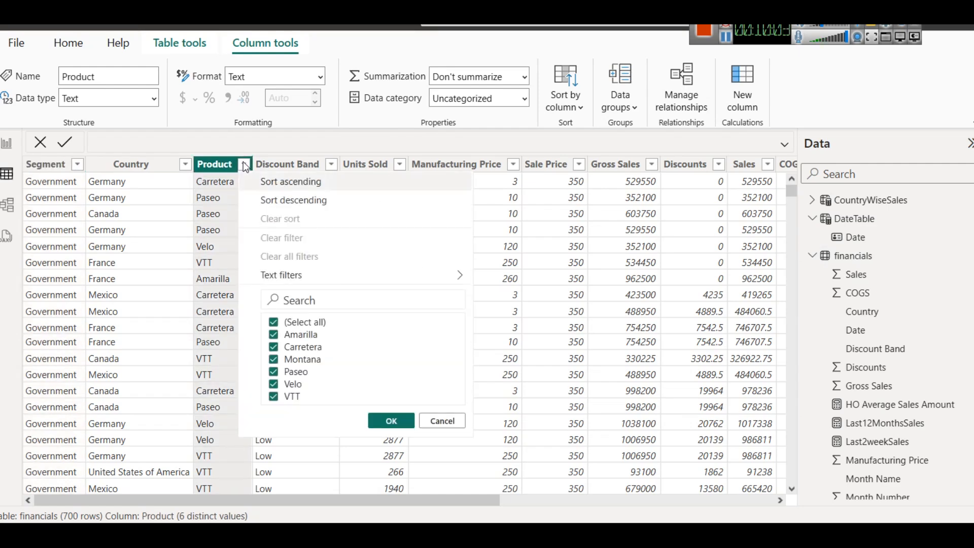
Step: Return to the report page and review the CountryWiseSales formula and the table visual
click(7, 145)
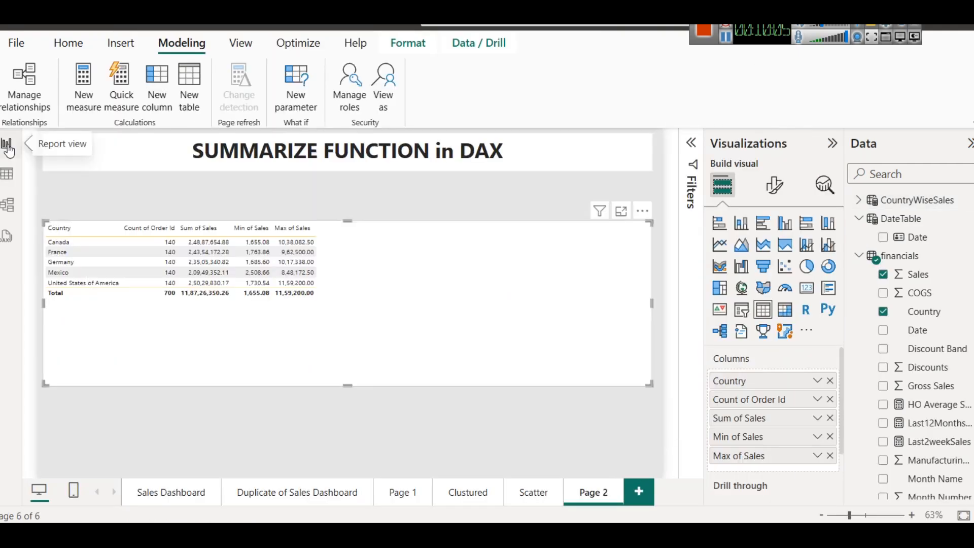
click(913, 208)
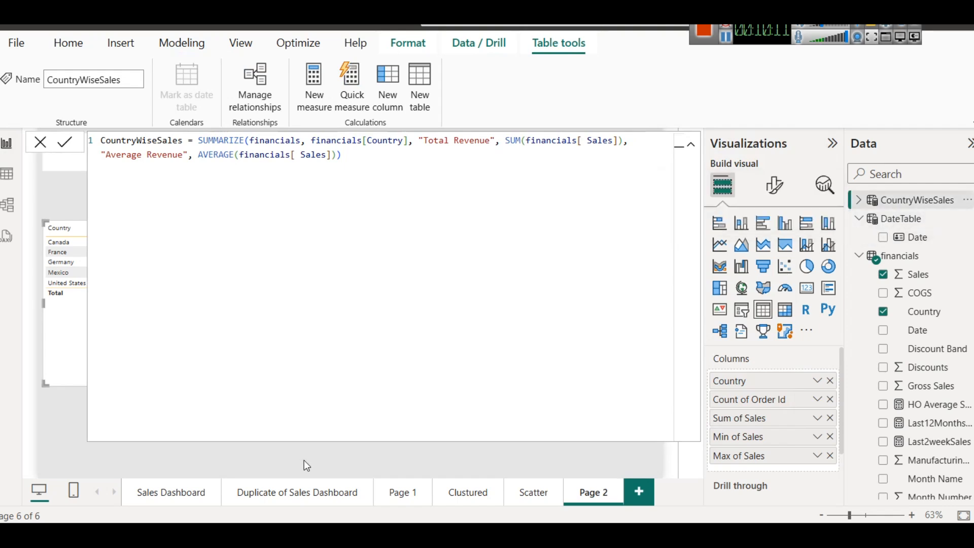
click(322, 446)
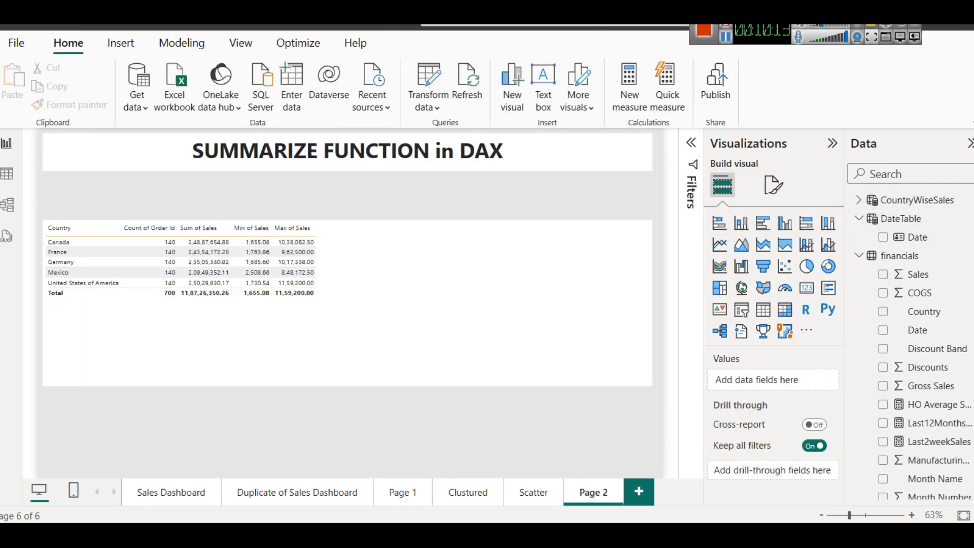
Step: Display the CountryWiseSales table's data with its fields expanded and copy the whole table
click(8, 175)
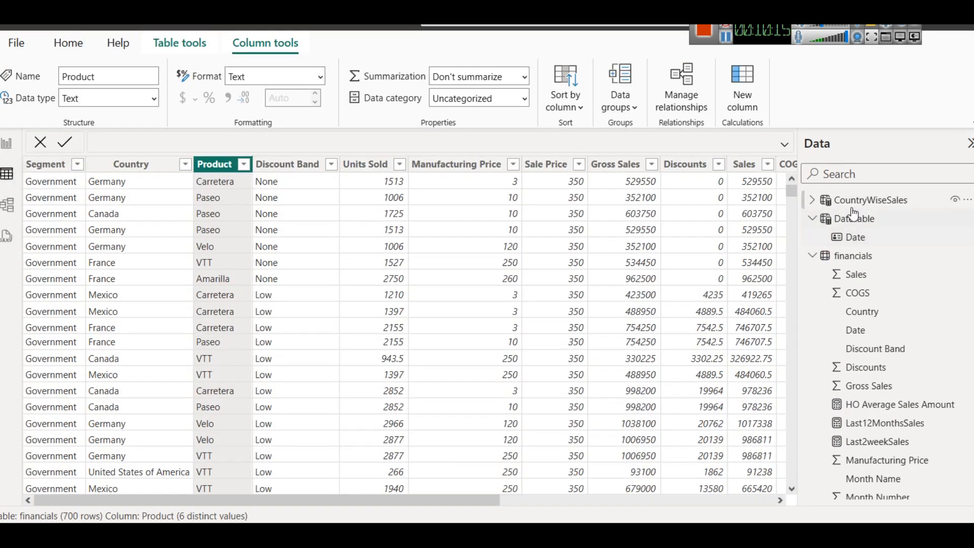
click(813, 202)
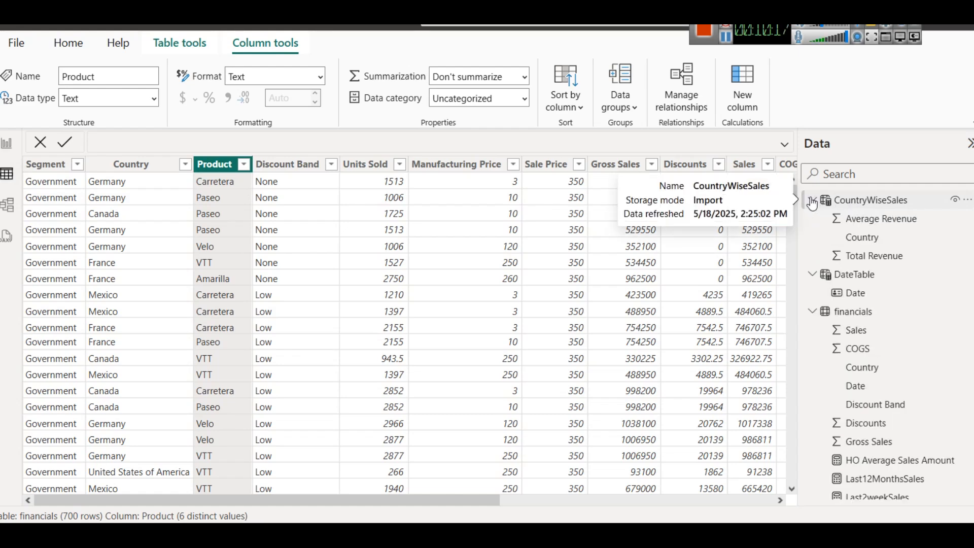
click(833, 202)
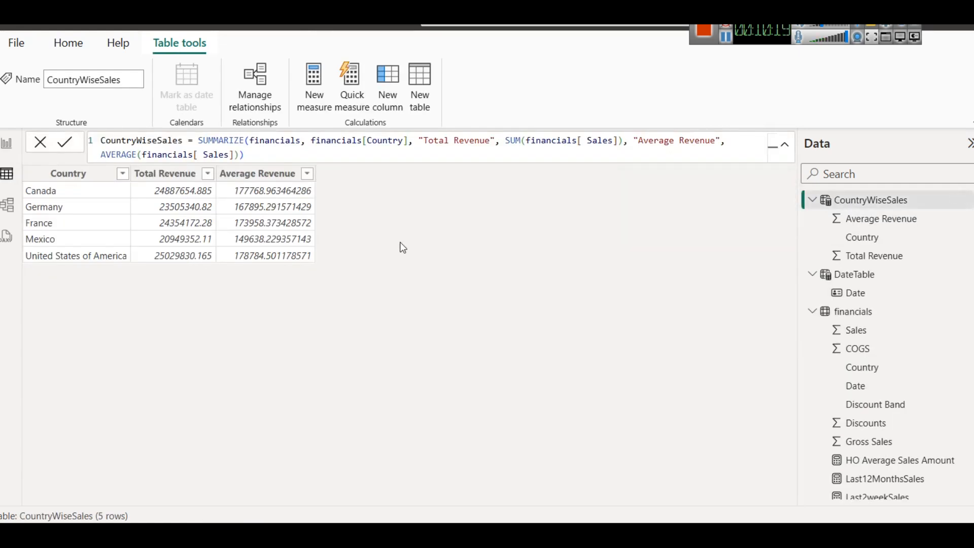
click(966, 200)
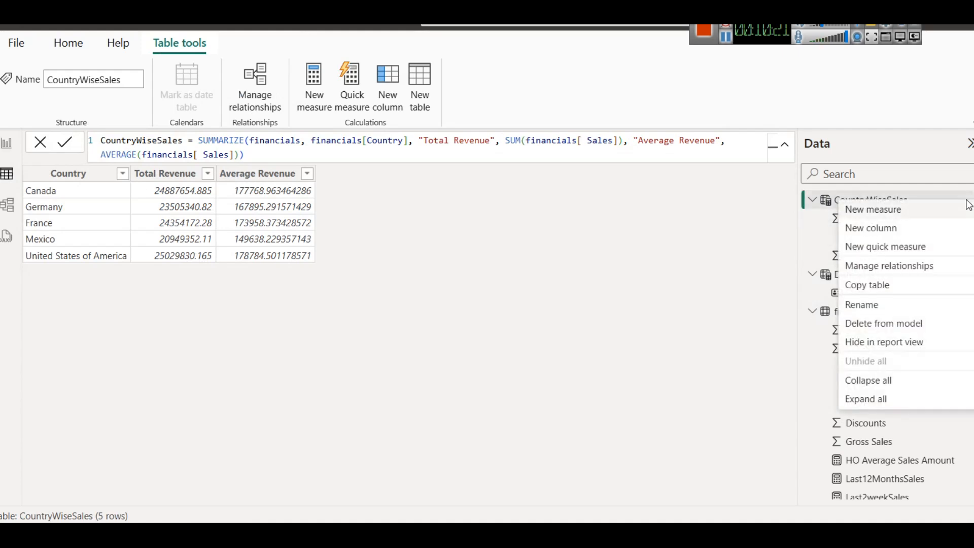
click(885, 286)
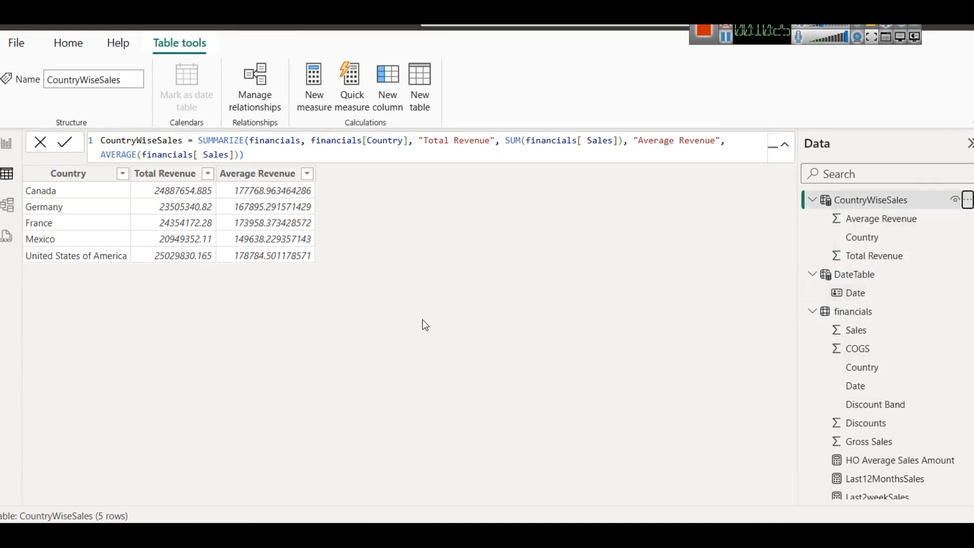
Step: Launch Excel and create a blank workbook
key(super+r)
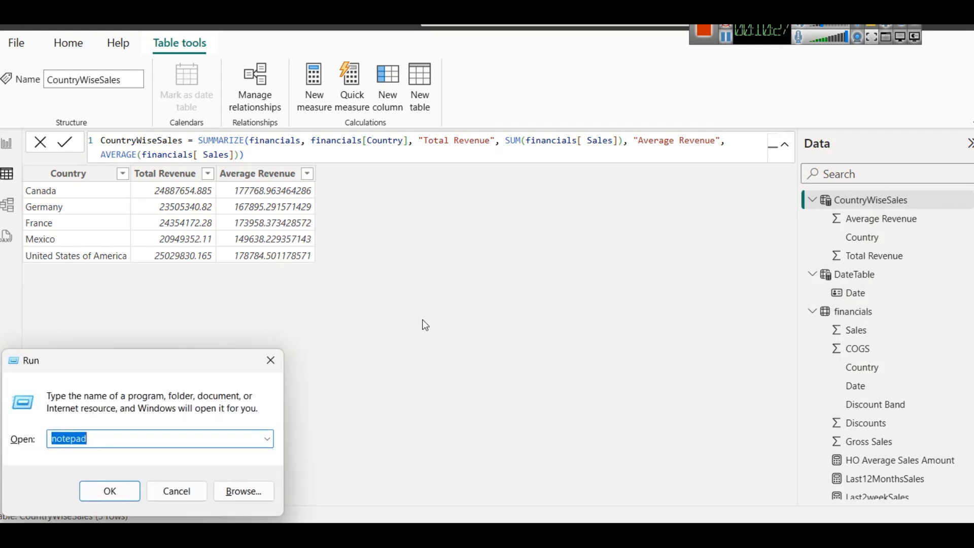
text(excel)
key(Return)
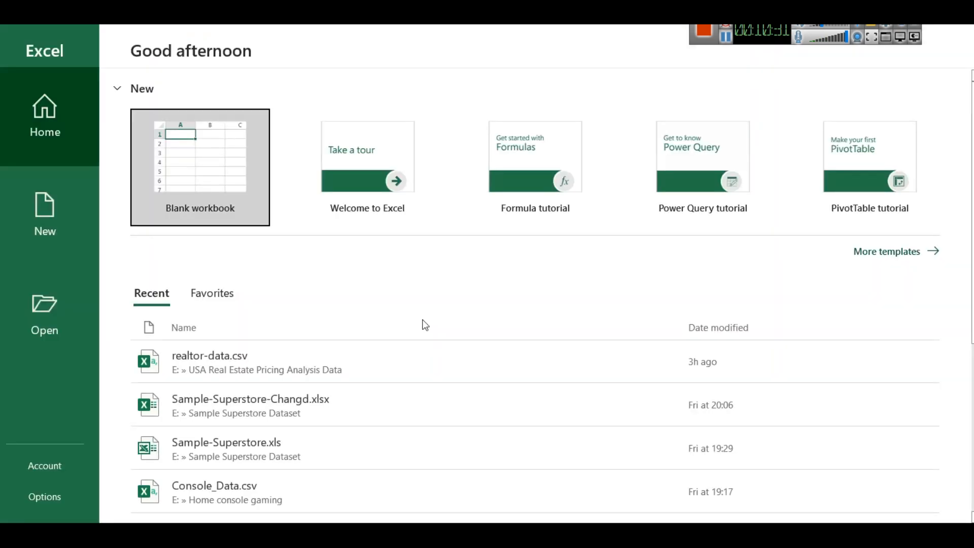
click(250, 191)
Step: Paste the copied country sales table at cell A1 and widen the Total Revenue and Average Revenue columns to fit their contents
click(246, 195)
key(ctrl+v)
key(ctrl+z)
click(47, 185)
key(ctrl+v)
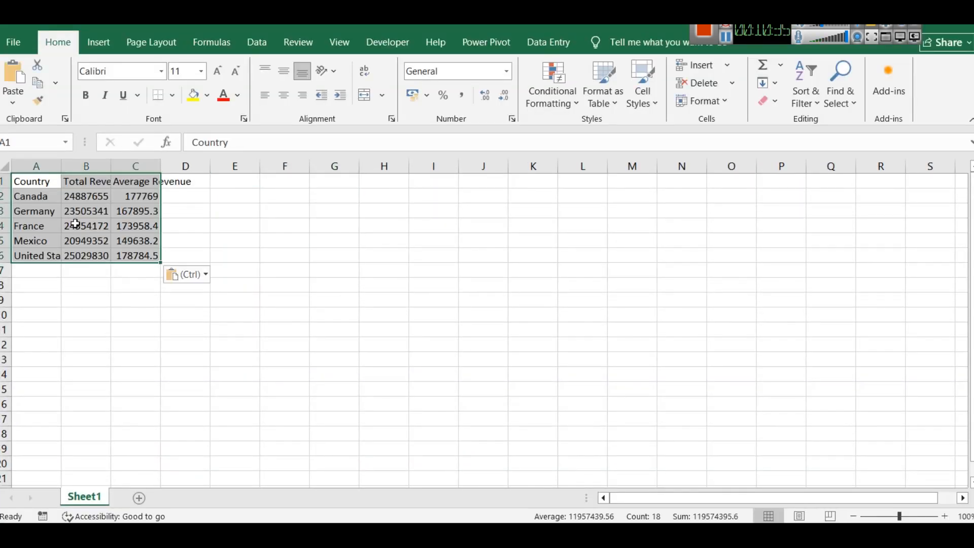
drag(161, 166, 227, 165)
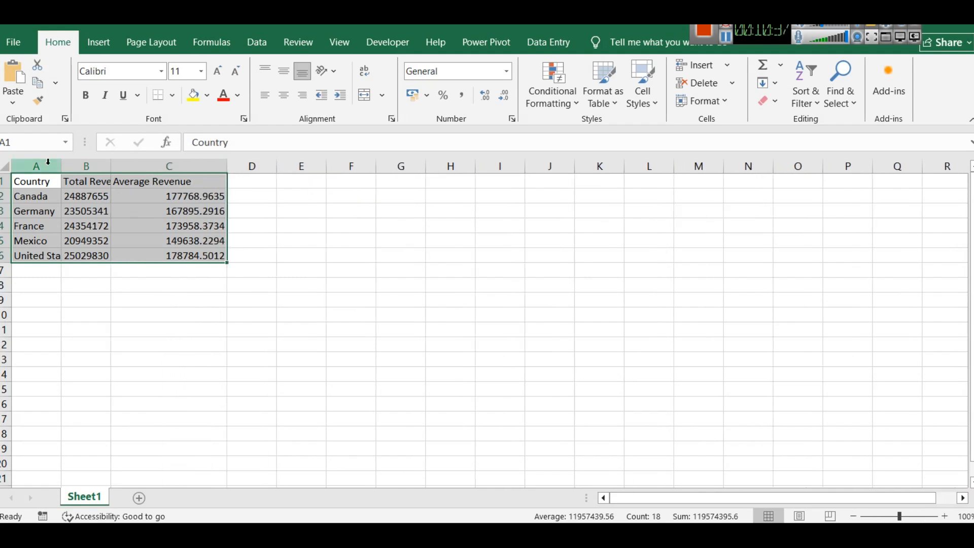
double_click(112, 166)
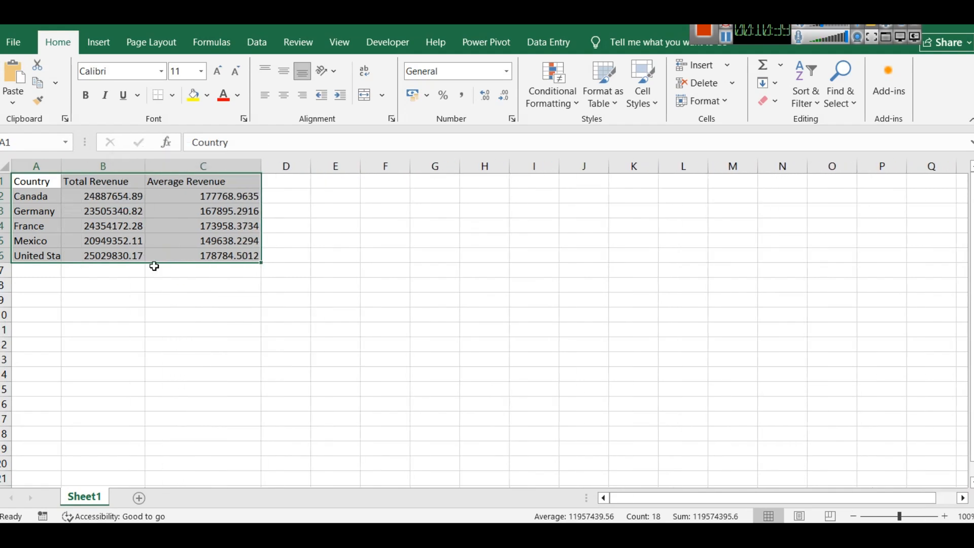
Step: Insert a clustered column and line combo chart from the pasted country revenue table, and delete the chart
click(172, 312)
click(210, 261)
drag(210, 260, 38, 178)
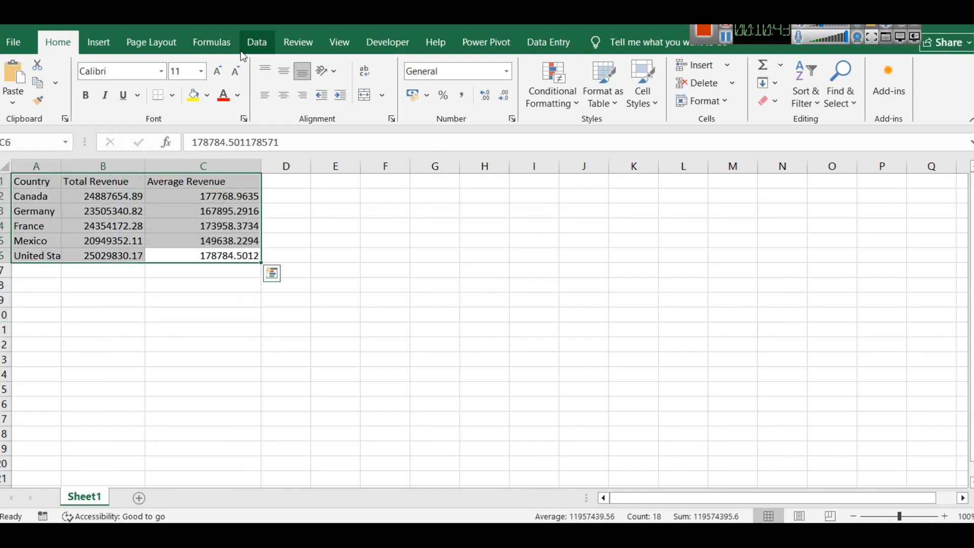
click(255, 43)
click(106, 39)
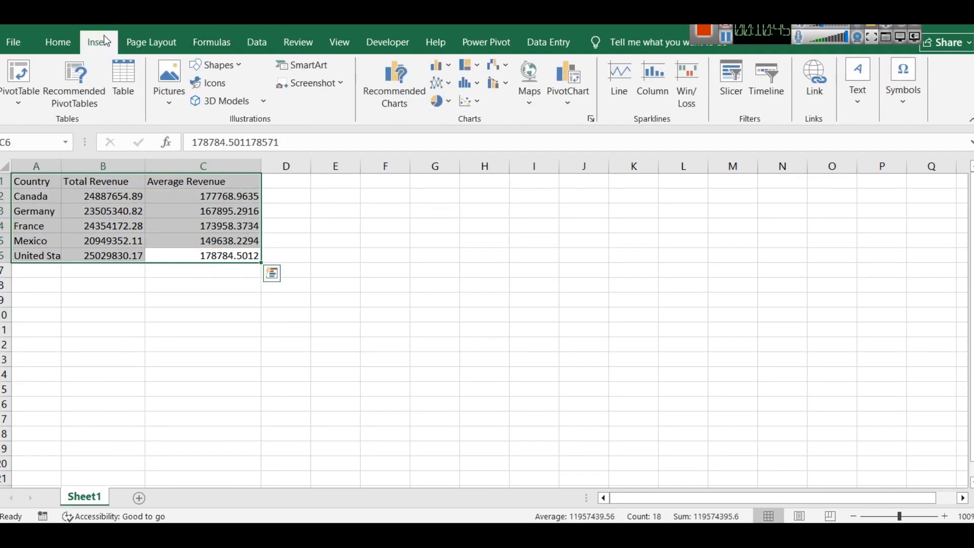
click(499, 83)
click(520, 141)
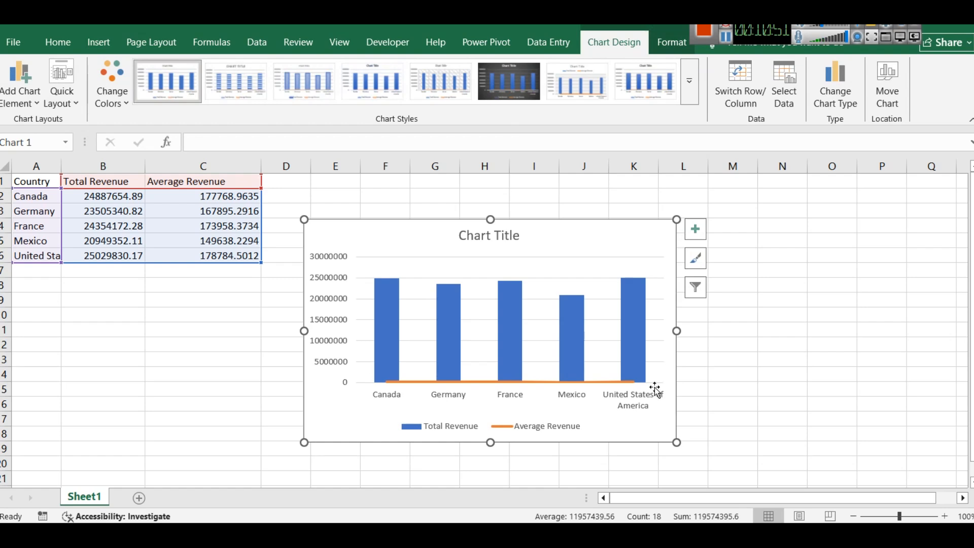
key(Delete)
click(359, 301)
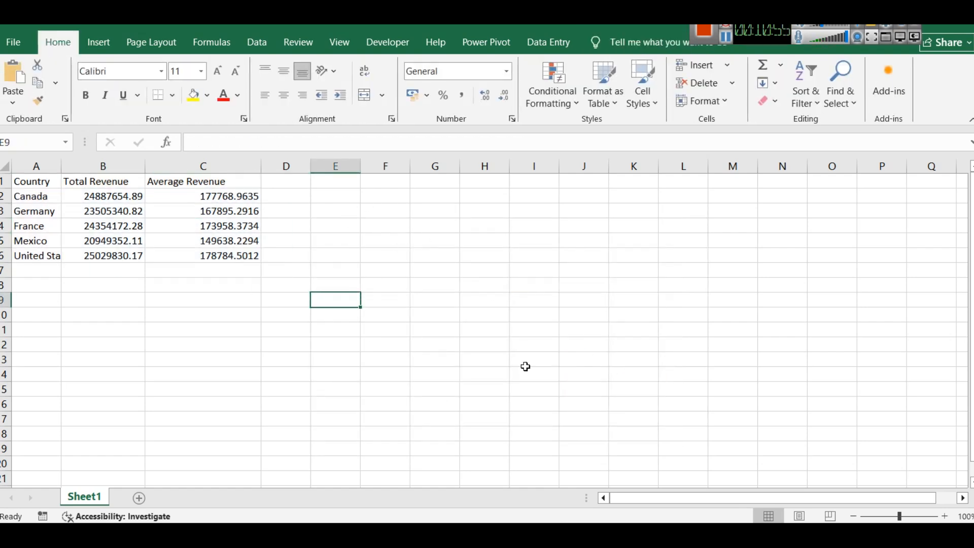
Step: Switch to the Power BI report containing the sales table and display the formula of the NorthSales measure used on Page 2
click(569, 532)
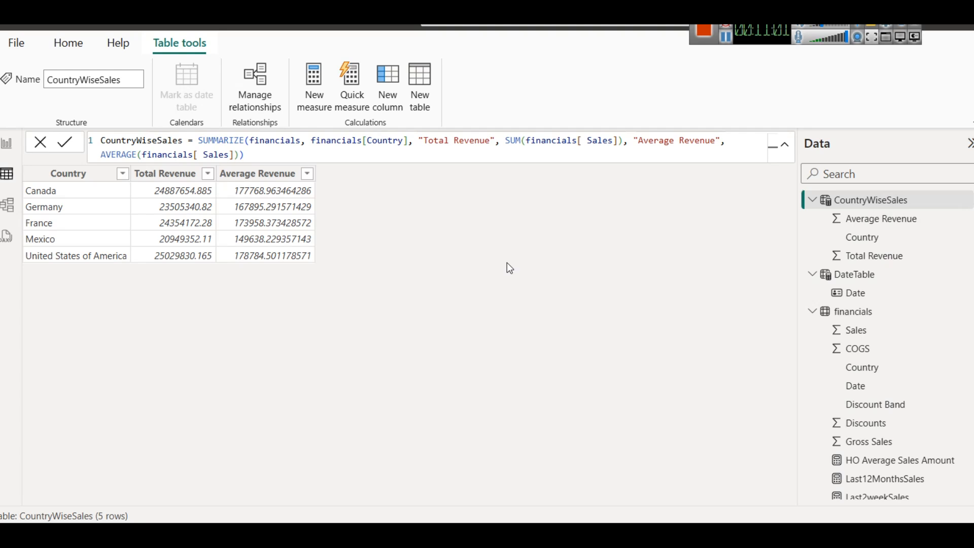
scroll(950, 428, down, 5)
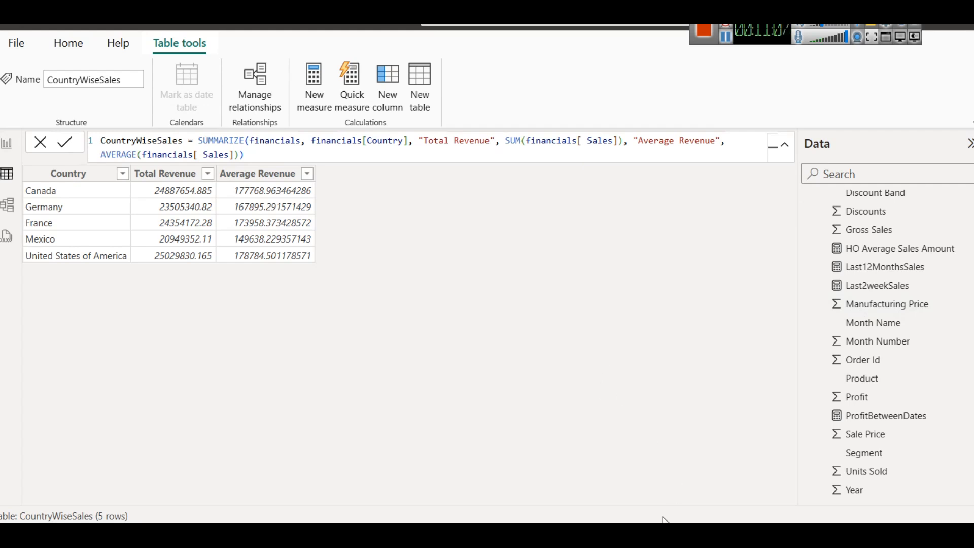
key(alt+Tab)
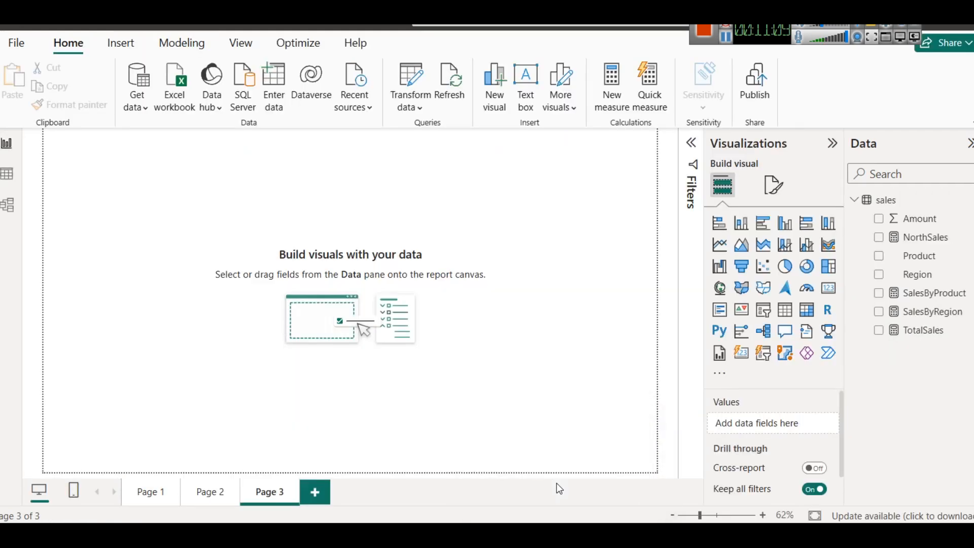
click(210, 489)
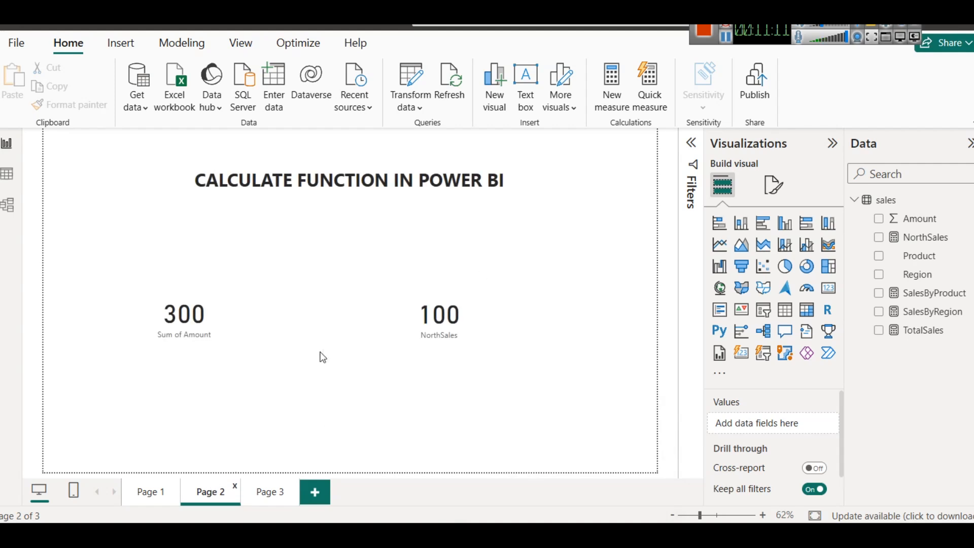
click(460, 323)
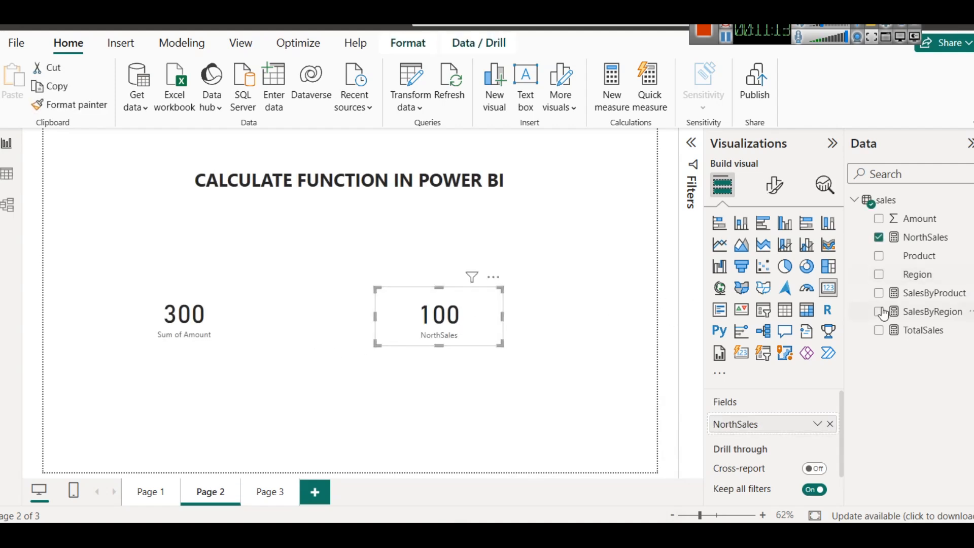
click(925, 242)
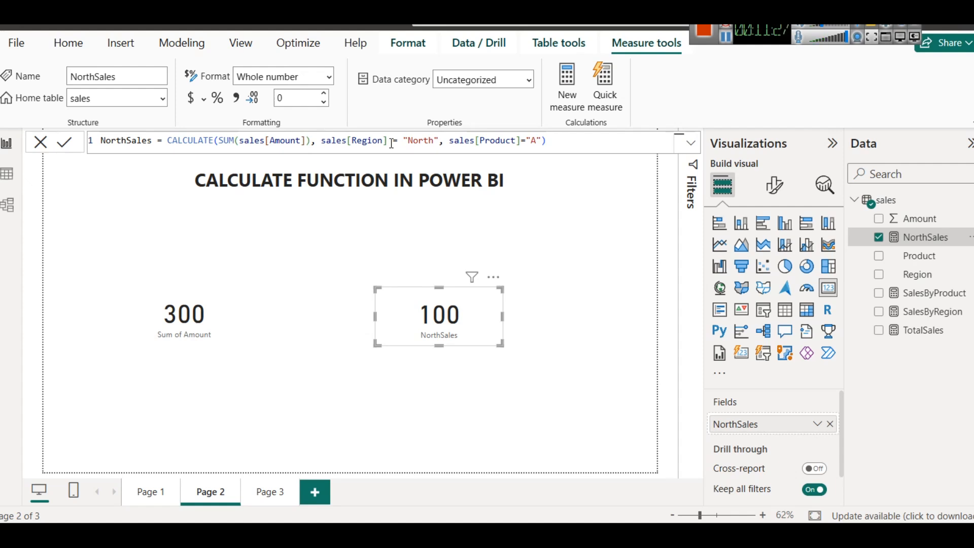
Step: Examine the SUM expression in the NorthSales formula and re-enter the opening parenthesis of its CALCULATE function
drag(215, 143, 315, 144)
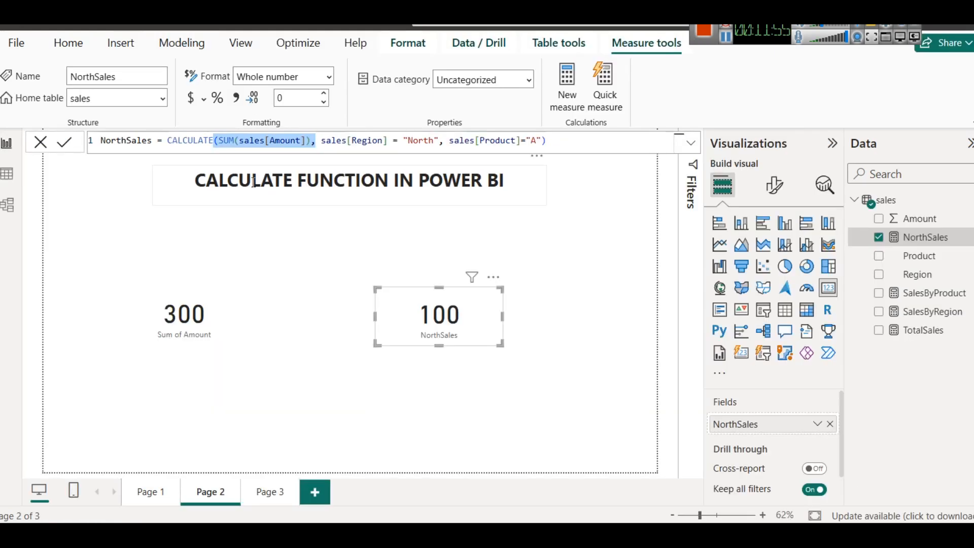
click(218, 140)
key(BackSpace)
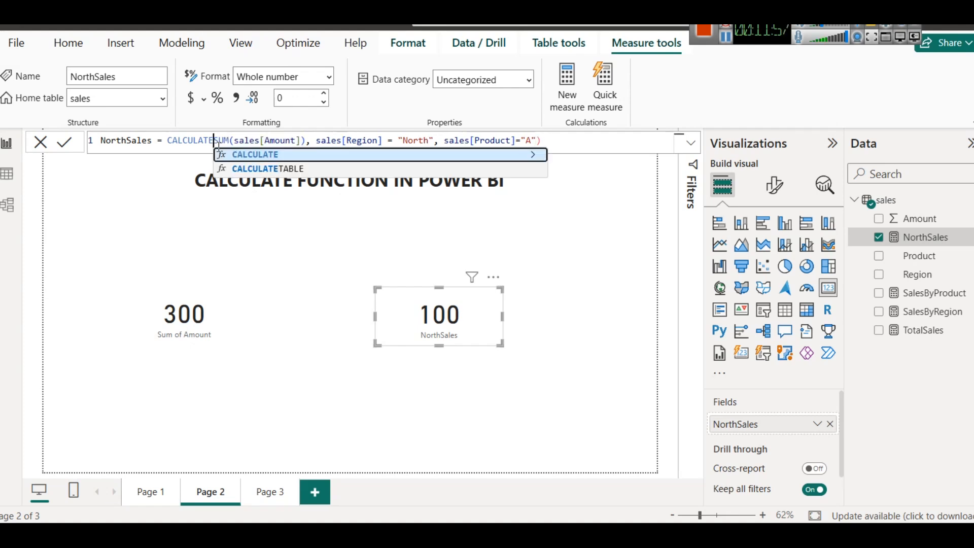
text(()
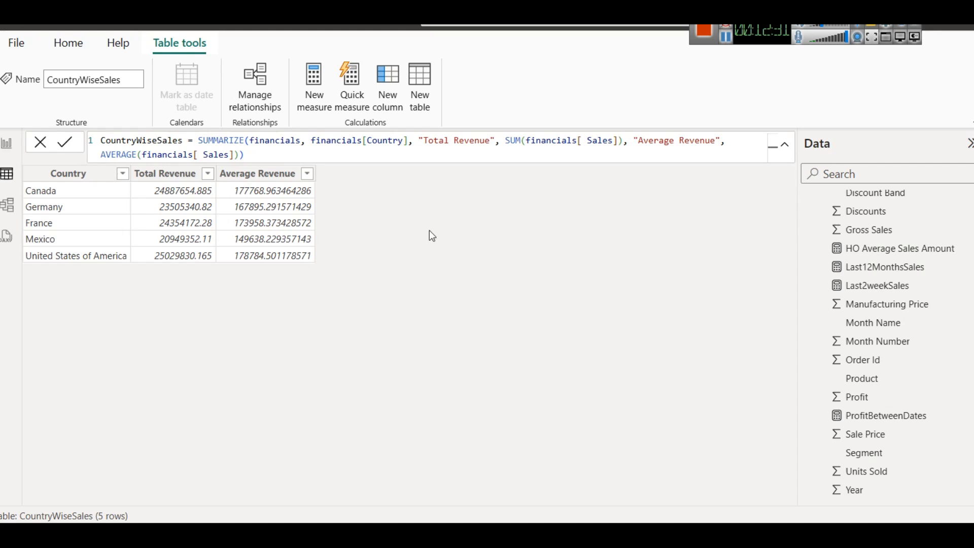
Step: Return to the SUMMARIZE report page, move the table visual up beneath the title and shrink it to fit its data
click(7, 143)
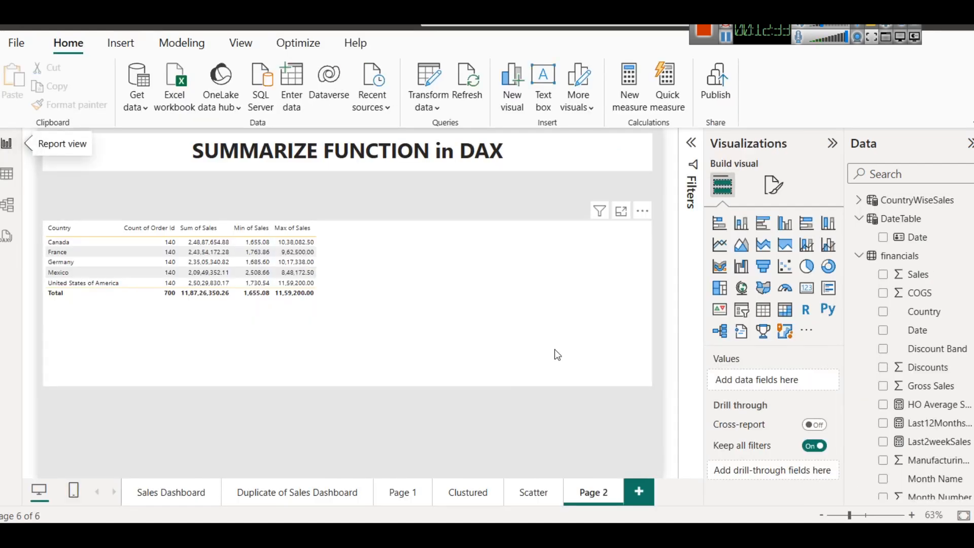
click(422, 277)
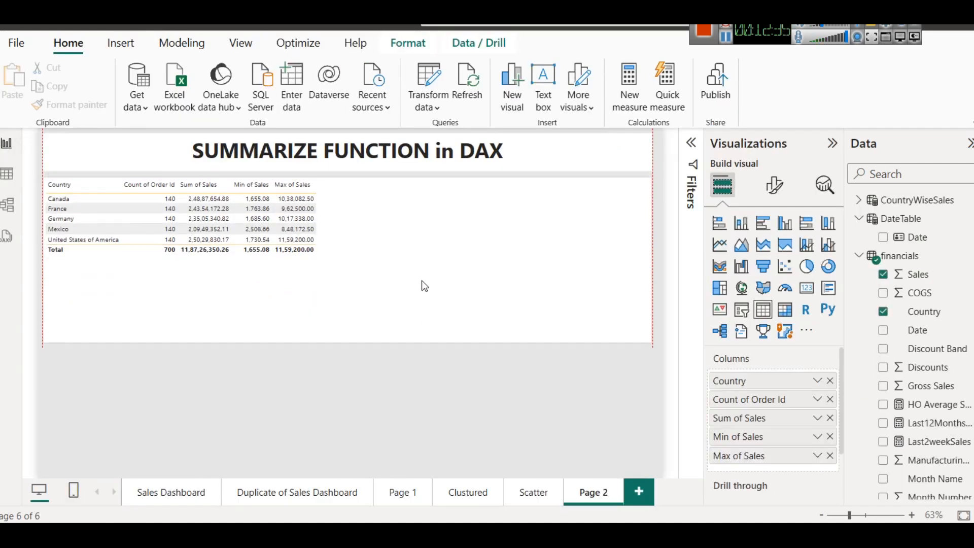
drag(348, 344, 347, 275)
drag(652, 227, 340, 216)
click(381, 235)
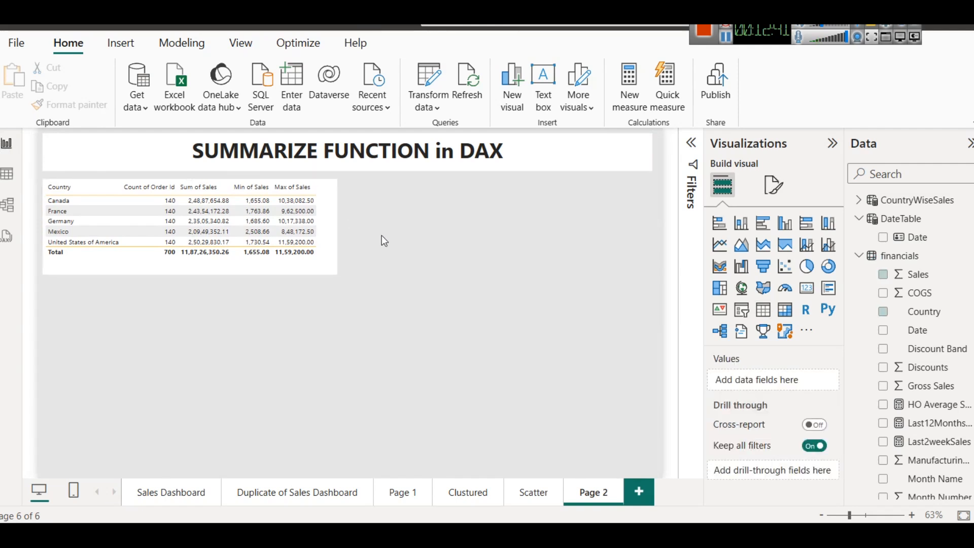
Step: Create a new measure in the financials table and begin its name with CanadaGovt
click(908, 258)
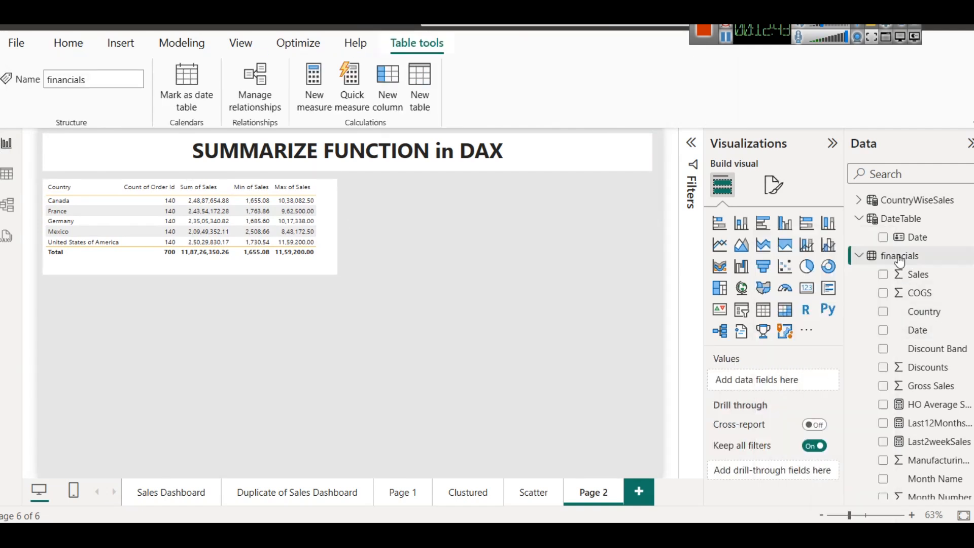
right_click(908, 258)
click(843, 261)
click(314, 86)
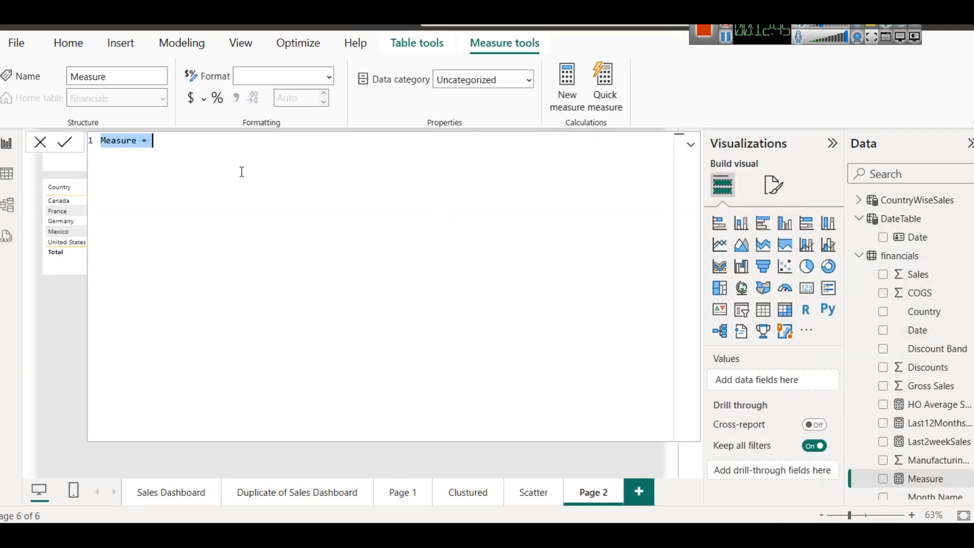
double_click(117, 139)
text(Canad)
text(aGovt)
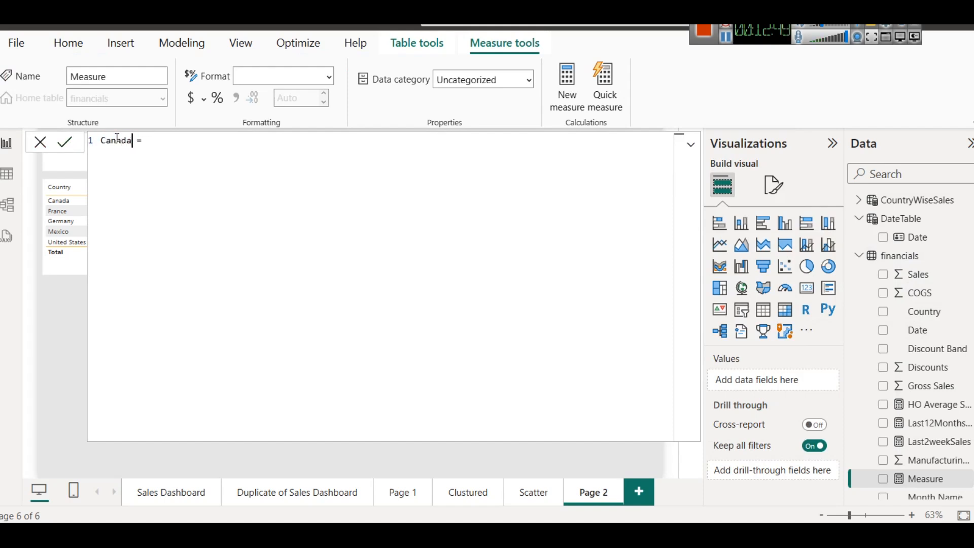
Step: Complete the measure name as CanadaGovtSales and enter CALCULATE with SUM(financials[ Sales]) as its expression
text(Sales = CALCULATE()
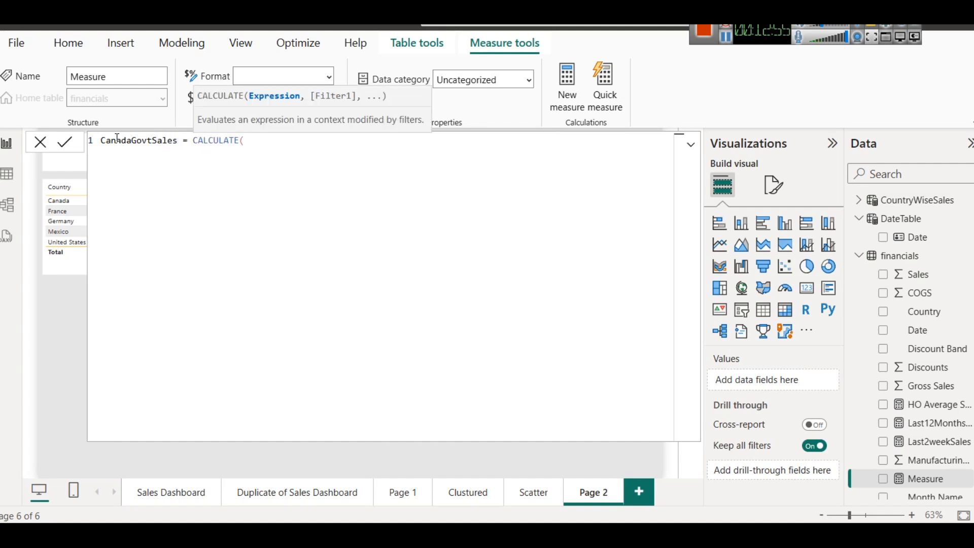
text(SUM)
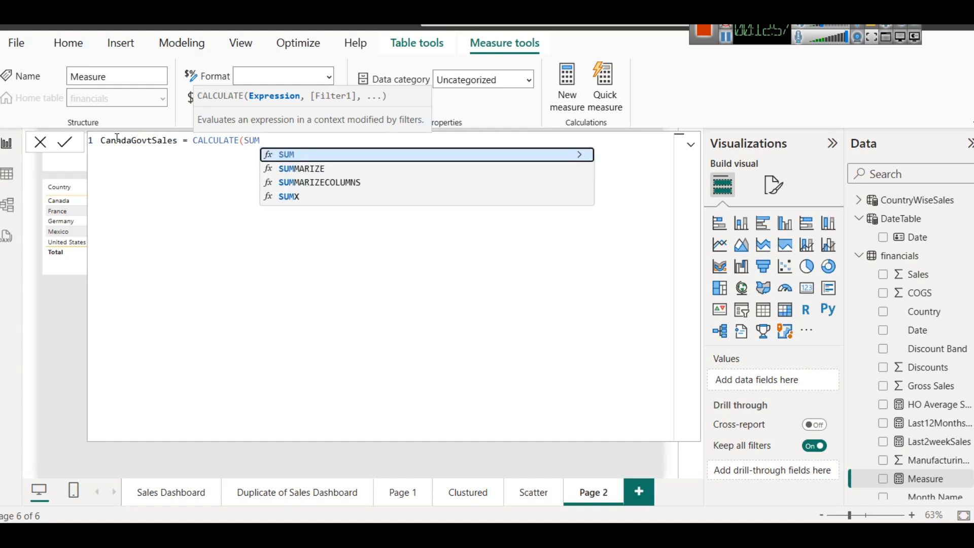
text((f)
key(Down)
key(Tab)
text() )
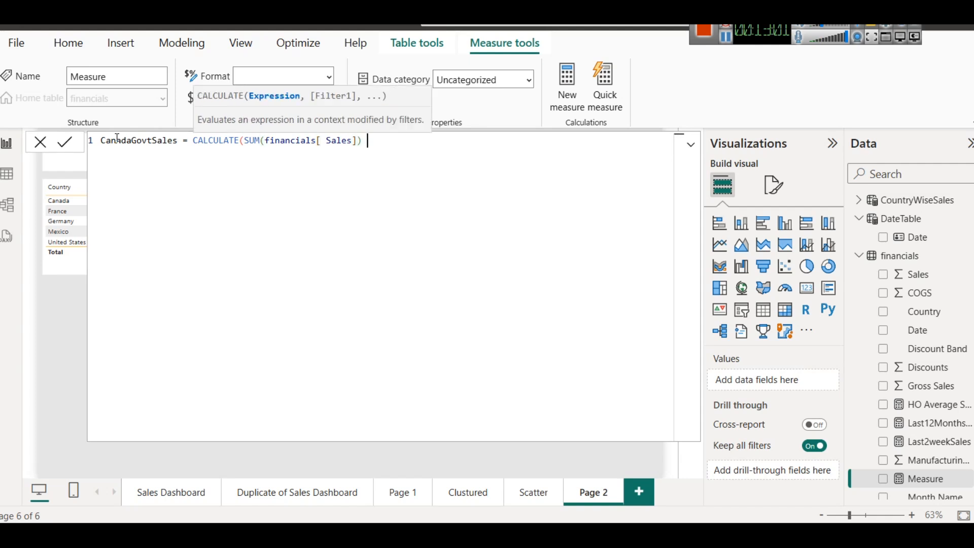
text(, count)
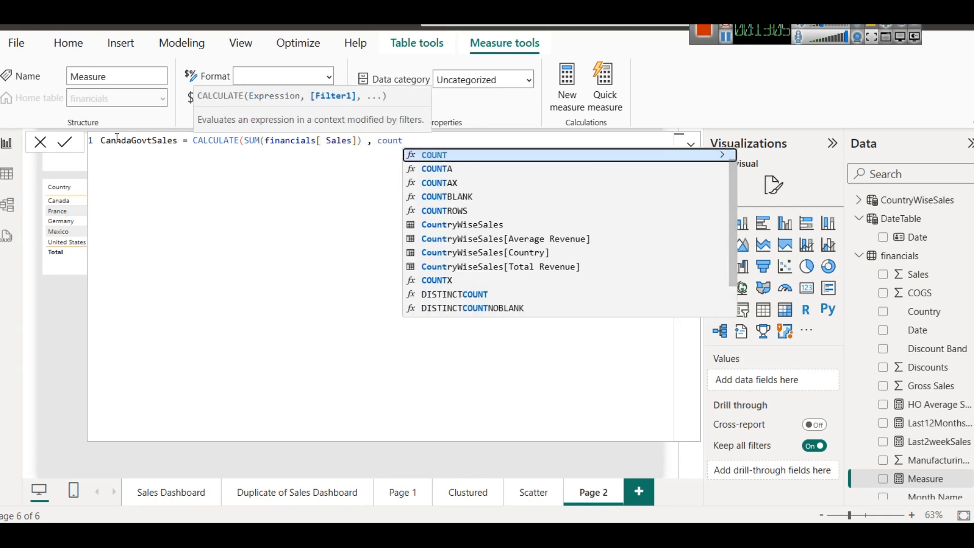
key(Down)
key(Down)
key(Down)
key(Down)
key(Down)
key(Down)
key(Down)
key(Tab)
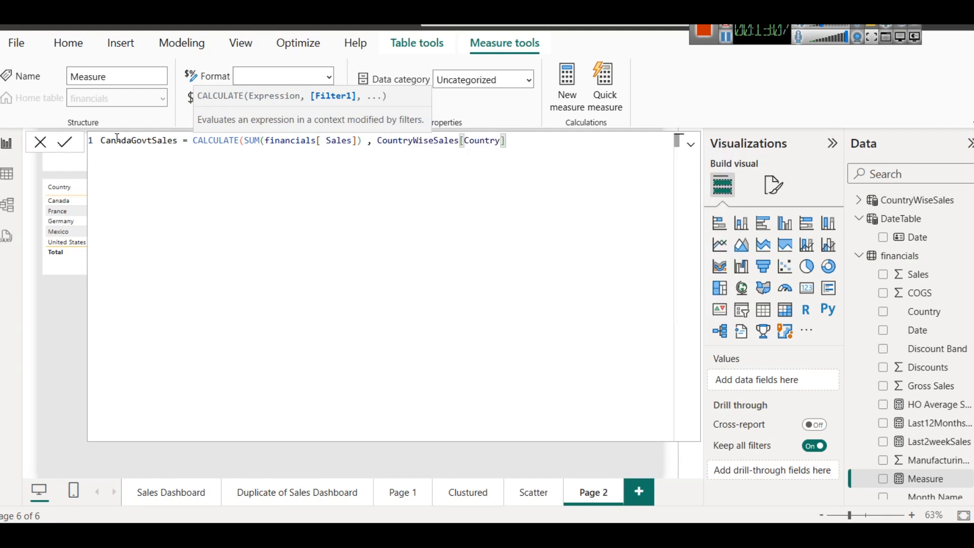
key(BackSpace)
key(BackSpace)
key(BackSpace)
key(BackSpace)
key(BackSpace)
key(BackSpace)
key(BackSpace)
key(BackSpace)
key(BackSpace)
key(BackSpace)
key(BackSpace)
key(BackSpace)
key(BackSpace)
key(BackSpace)
key(BackSpace)
key(BackSpace)
key(BackSpace)
key(BackSpace)
key(BackSpace)
key(BackSpace)
Step: Add the filter financials[Country] ="Canada" to the CALCULATE formula
text(fin)
key(Down)
key(Down)
key(Down)
key(Tab)
text(="C)
text(anada")
Step: Add the financials[Segment] column as the second filter argument of the CALCULATE formula
text(, financ)
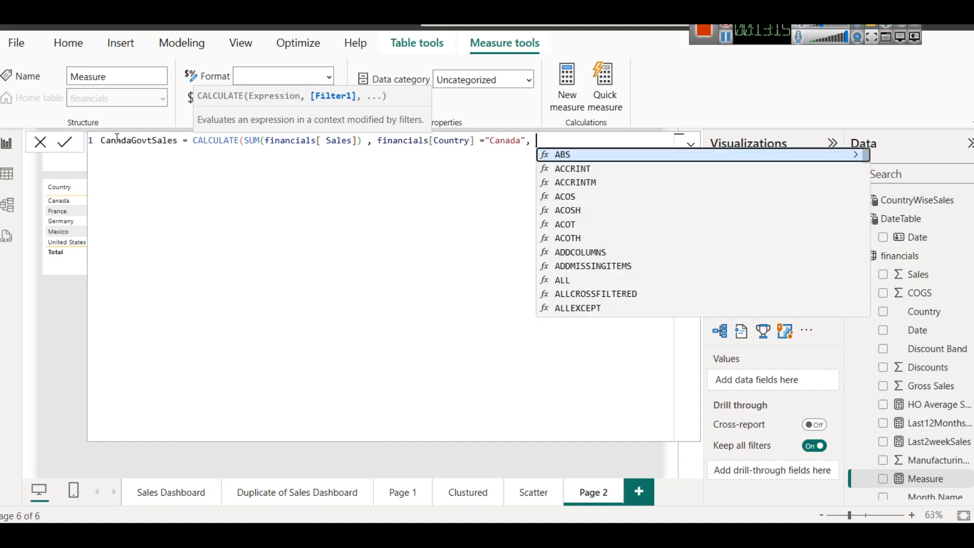
key(Down)
key(Down)
key(Down)
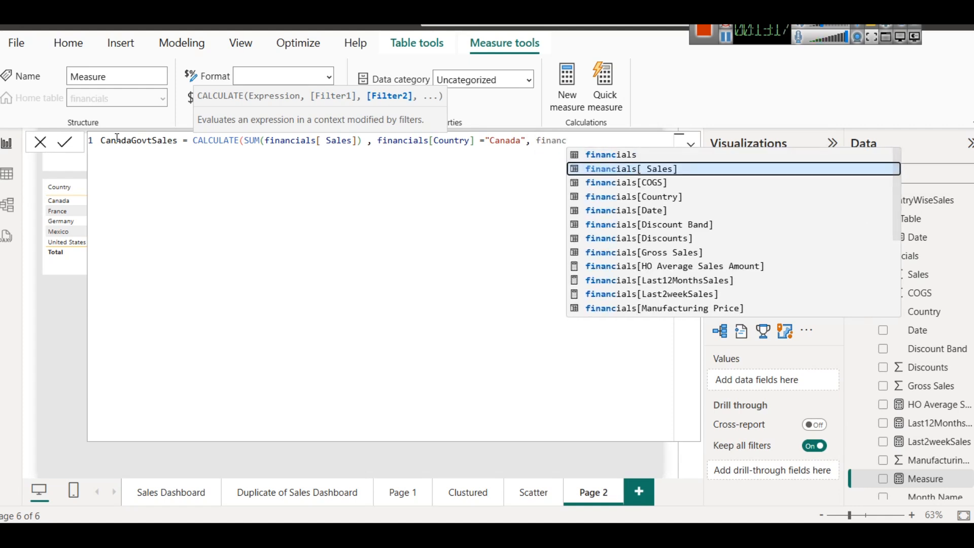
key(Tab)
key(BackSpace)
key(BackSpace)
key(BackSpace)
key(BackSpace)
key(BackSpace)
key(BackSpace)
key(BackSpace)
key(BackSpace)
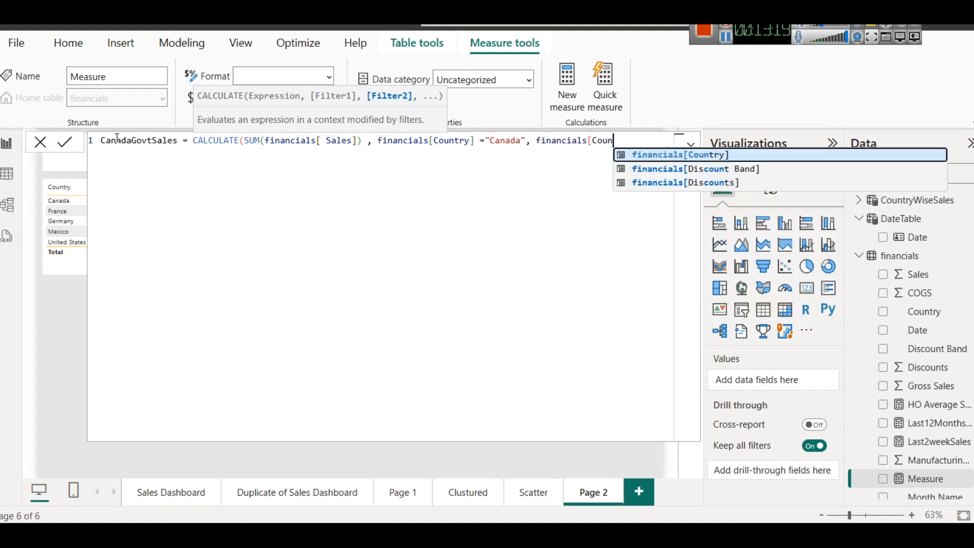
text(Se)
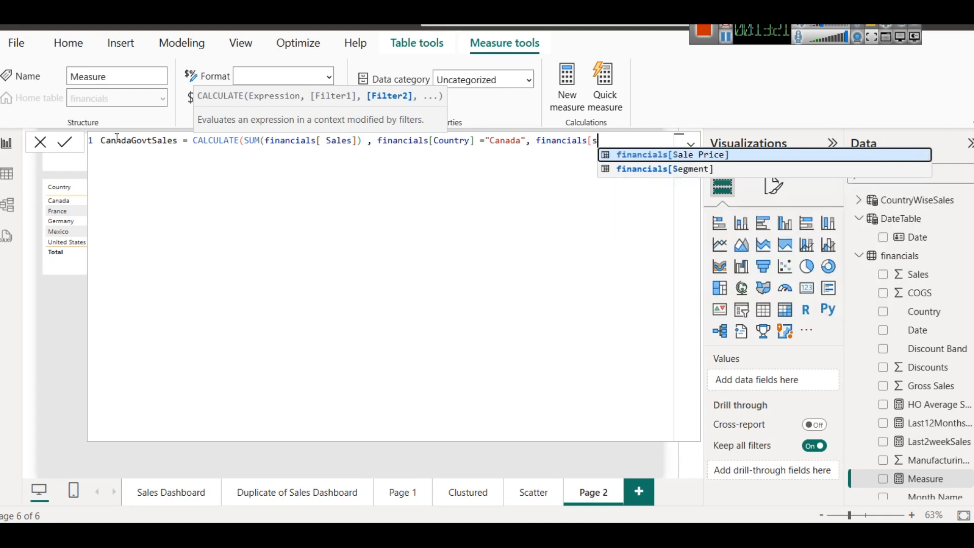
key(Tab)
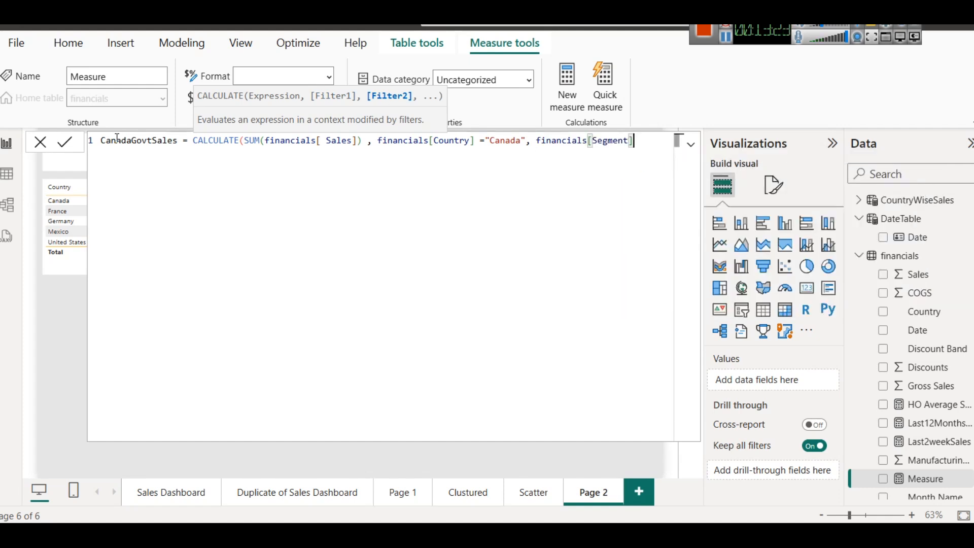
Step: Complete the segment filter with ="Government", close the CALCULATE formula and commit the CanadaGovtSales measure
text(=")
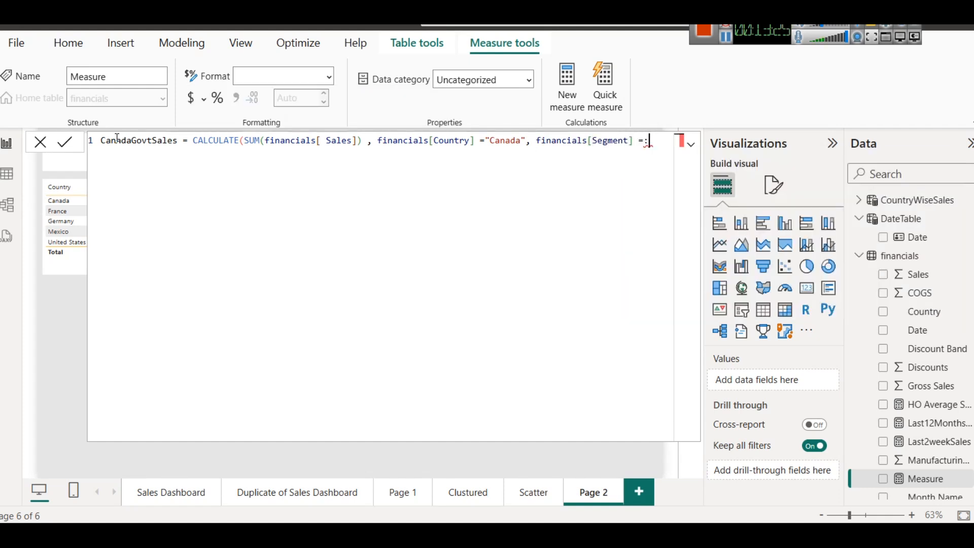
text(Government"))
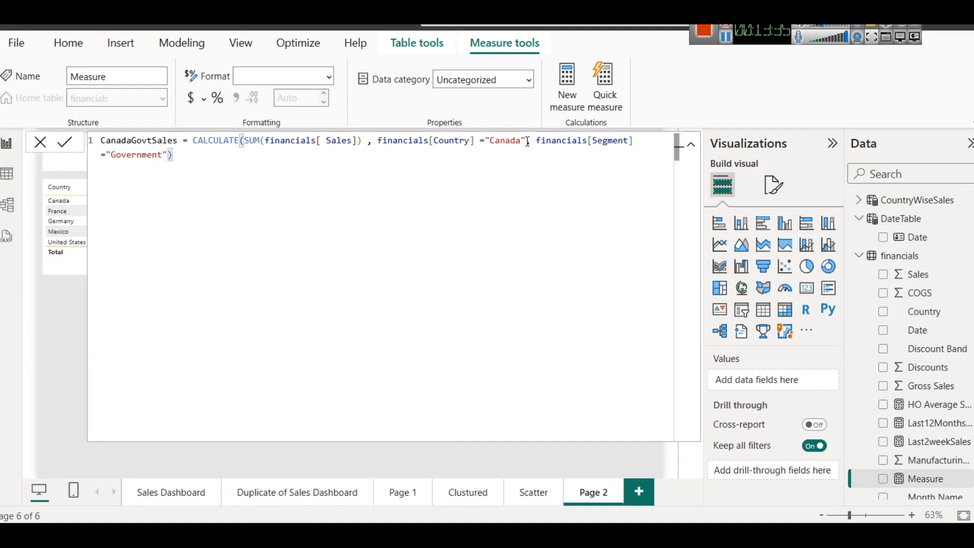
click(66, 143)
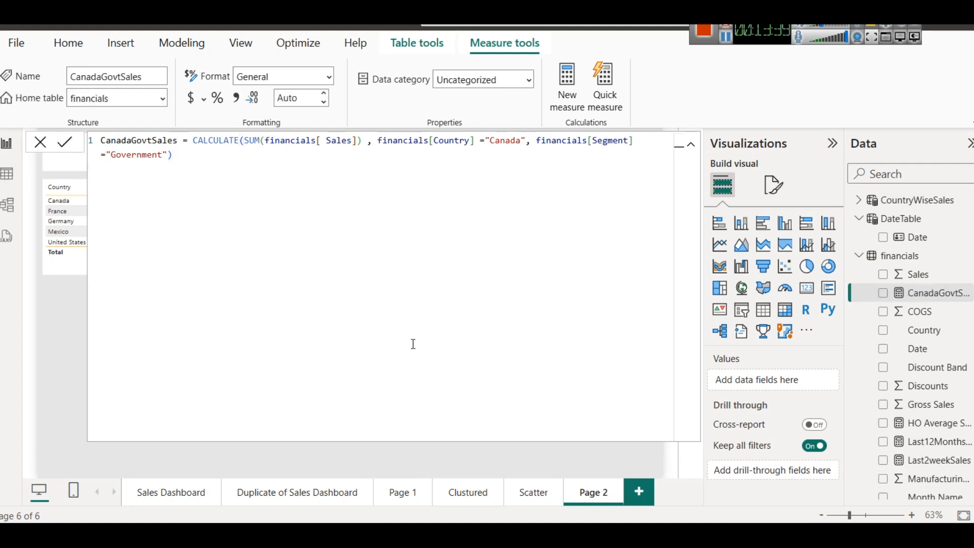
click(435, 461)
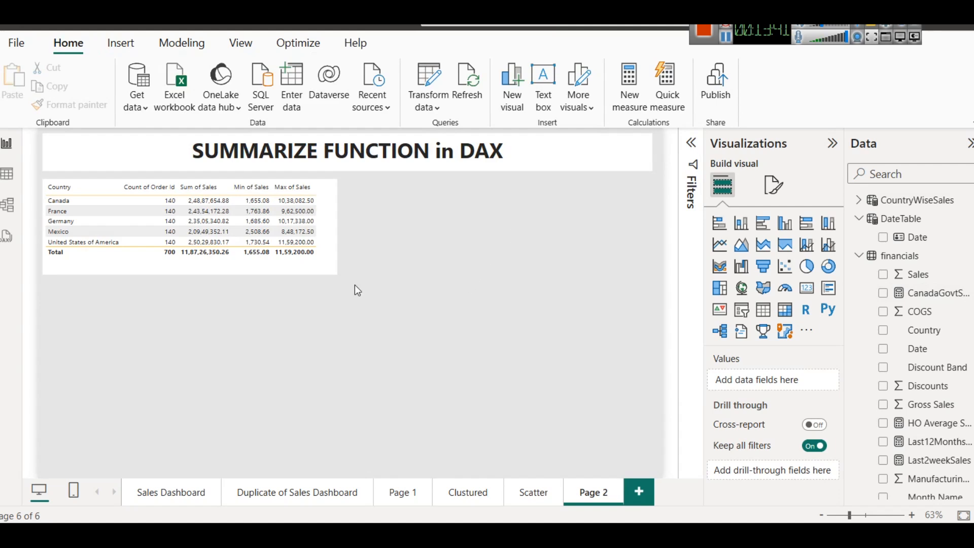
click(813, 295)
mouse_move(283, 320)
mouse_down()
mouse_move(360, 301)
mouse_move(292, 319)
mouse_up()
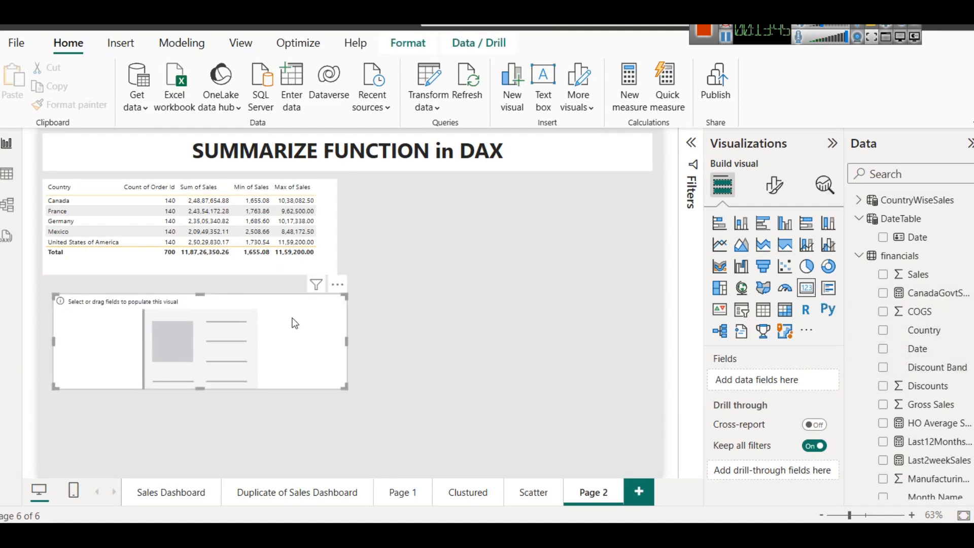
key(Delete)
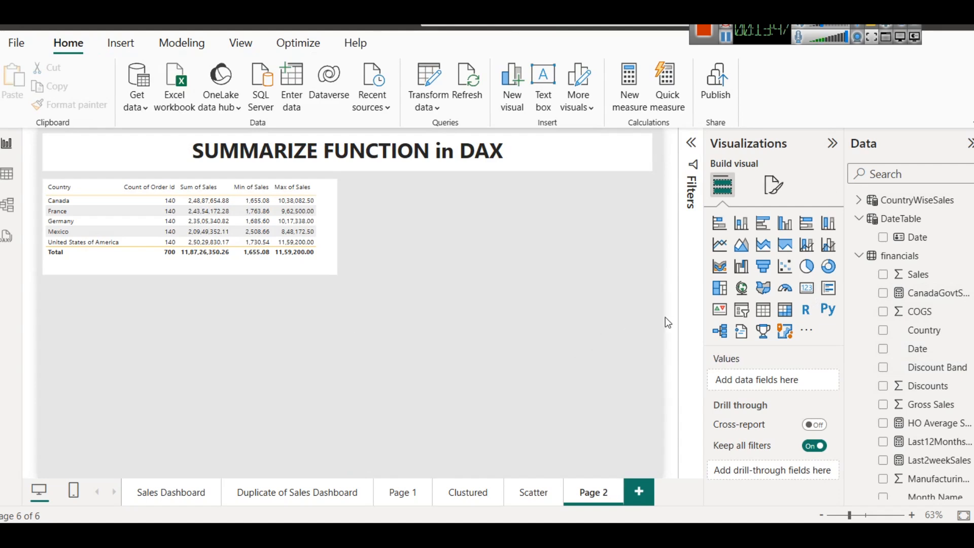
Step: Build a stacked column chart with Discount Band on the X-axis and CanadaGovtSales on the Y-axis, and make it taller
click(932, 374)
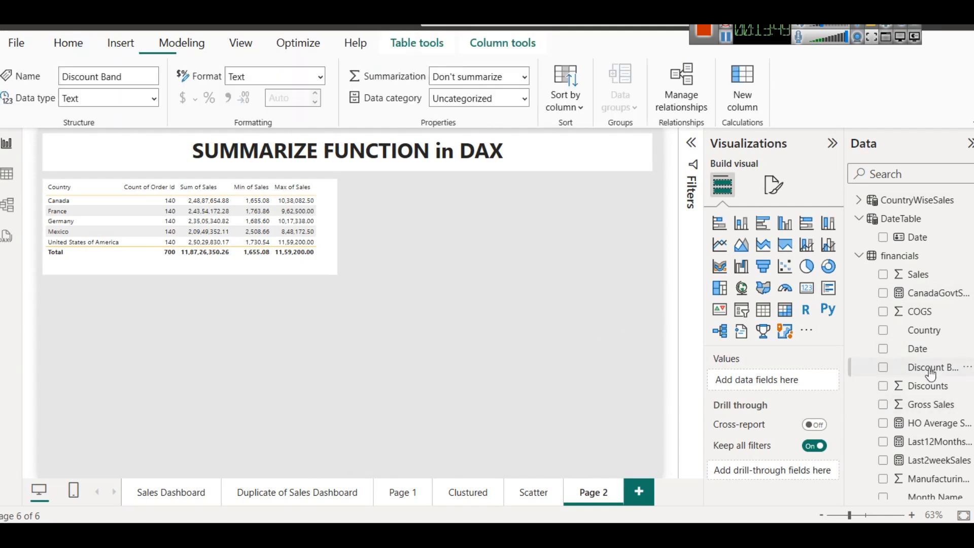
click(742, 223)
drag(950, 372, 774, 386)
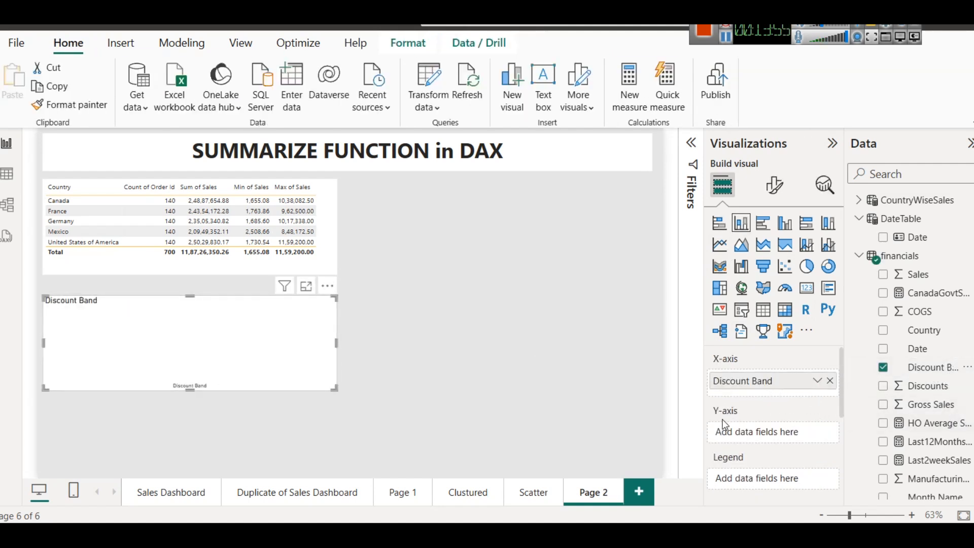
drag(949, 293, 784, 432)
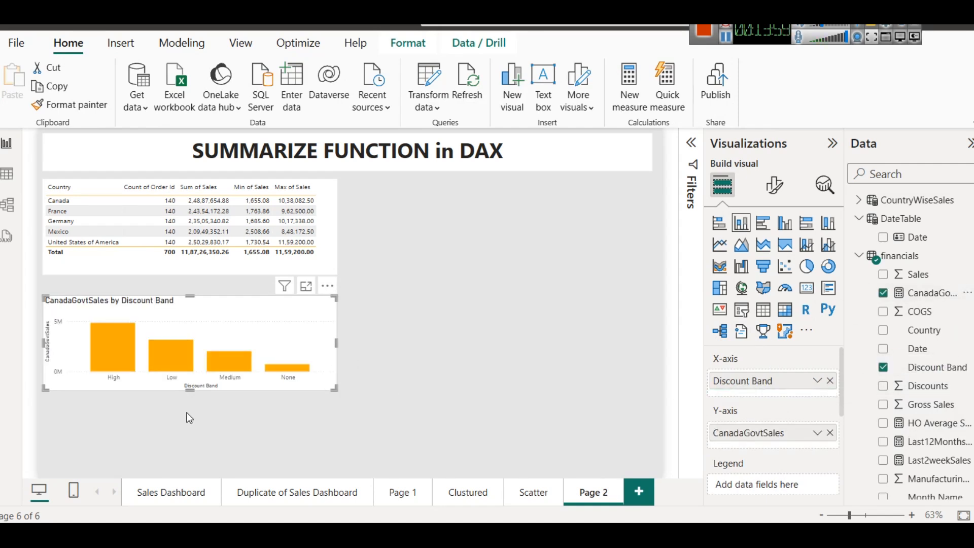
drag(190, 390, 192, 444)
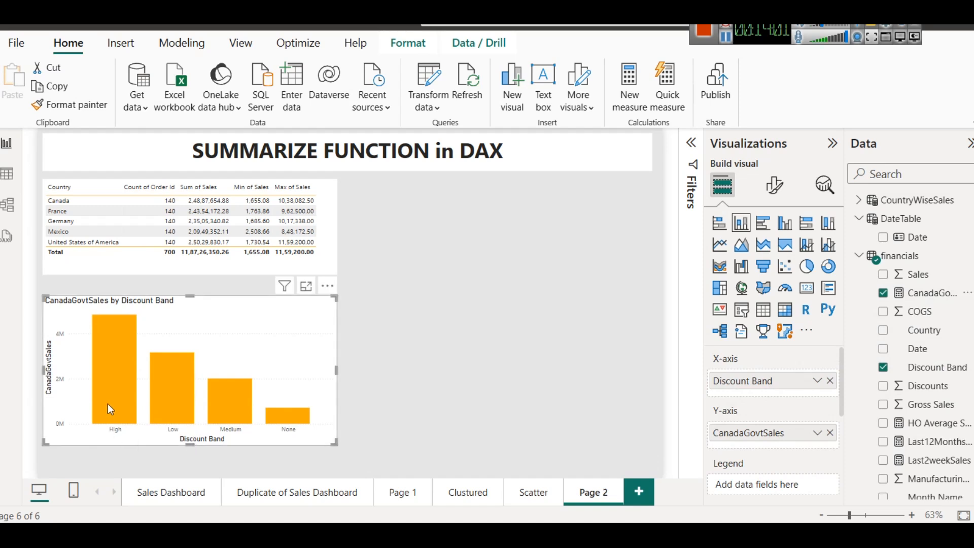
mouse_move(108, 404)
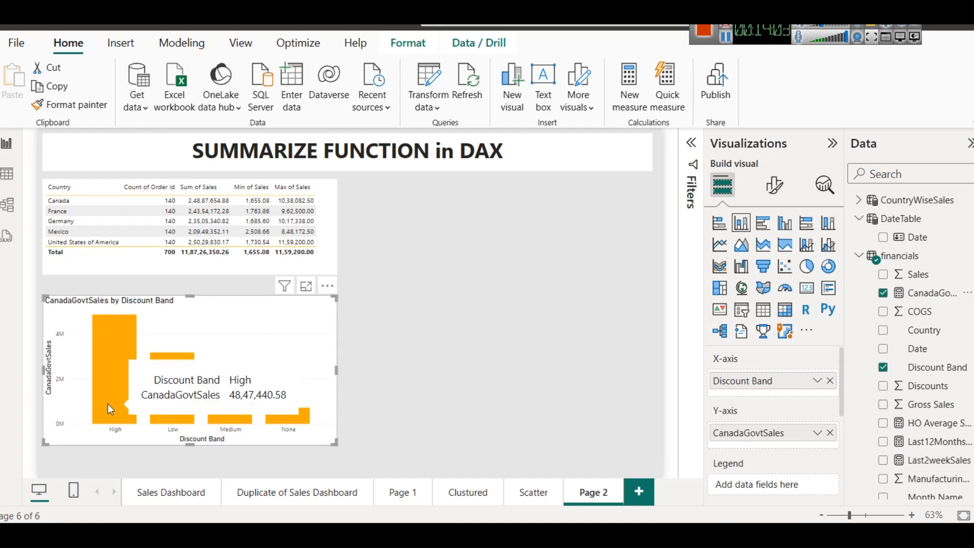
mouse_move(179, 402)
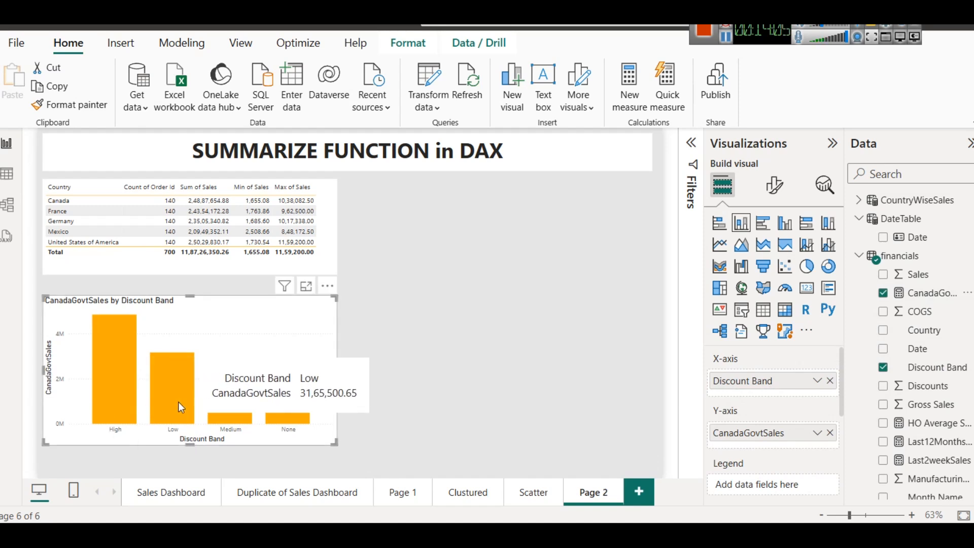
Step: Extend the table visual's height downward and adjust the column chart's upper edge so it sits just beneath the table
drag(189, 294, 182, 330)
click(194, 275)
drag(194, 275, 194, 300)
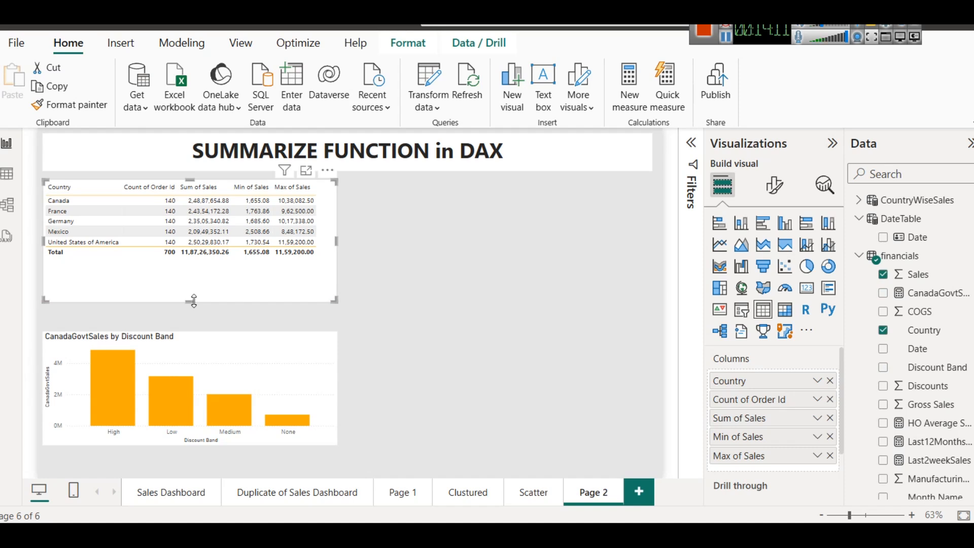
click(196, 335)
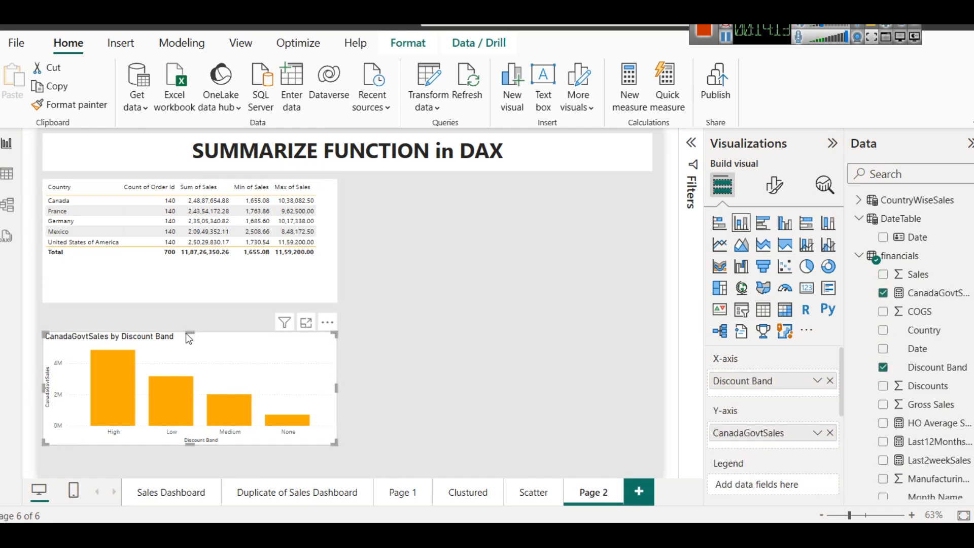
drag(190, 333, 195, 328)
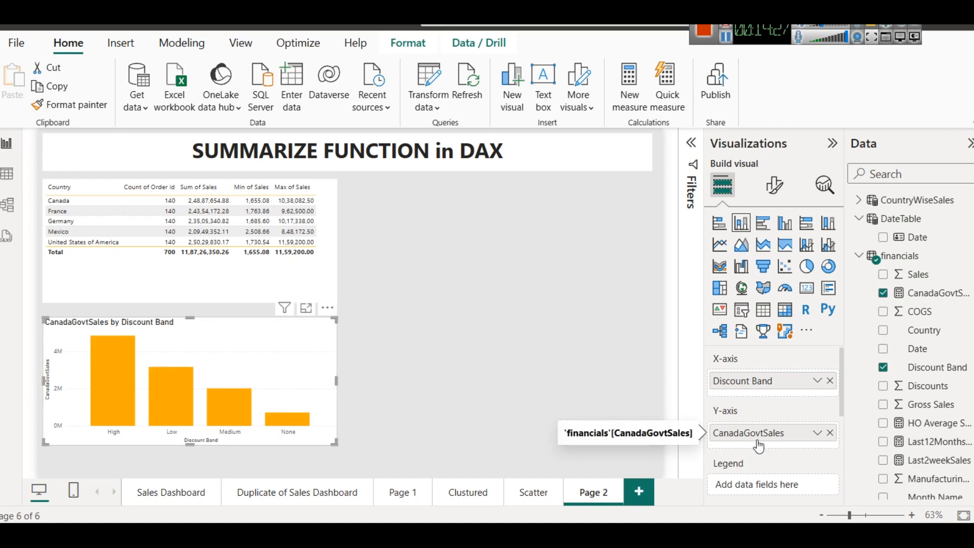
Step: Open the CanadaGovtSales measure and copy its whole CALCULATE expression without changing it
click(936, 293)
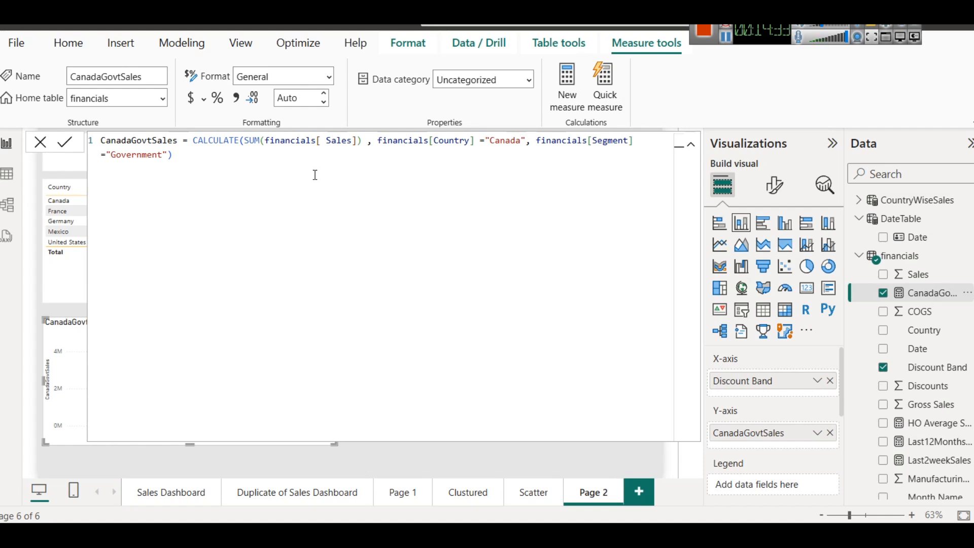
drag(178, 155, 192, 140)
key(ctrl+c)
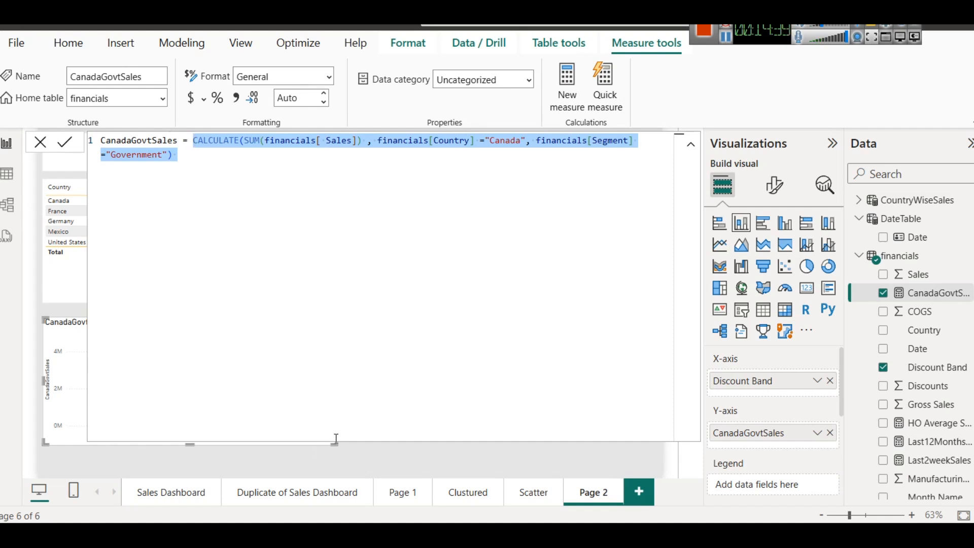
click(355, 462)
Step: Review the SUMMARIZE formula that defines the CountryWiseSales table, and return to the report canvas
click(316, 269)
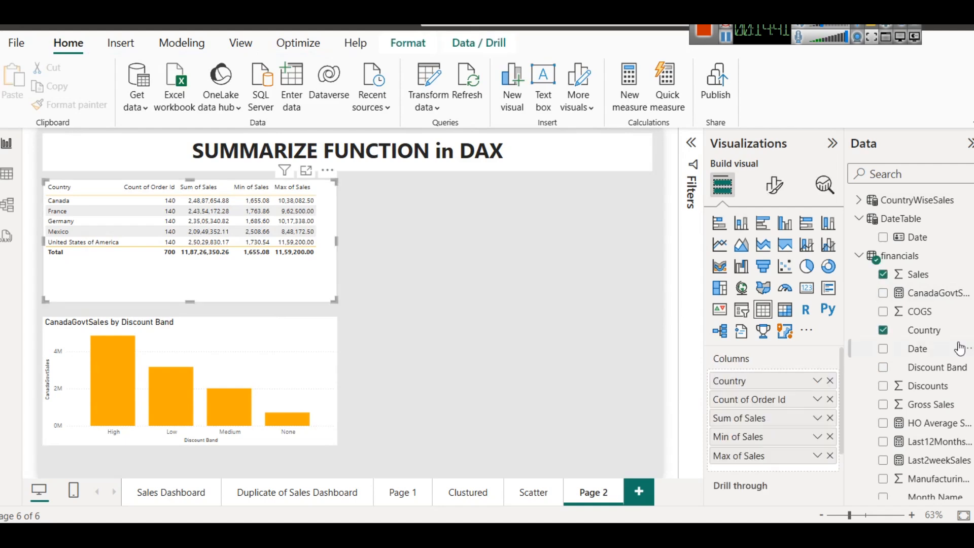
click(929, 202)
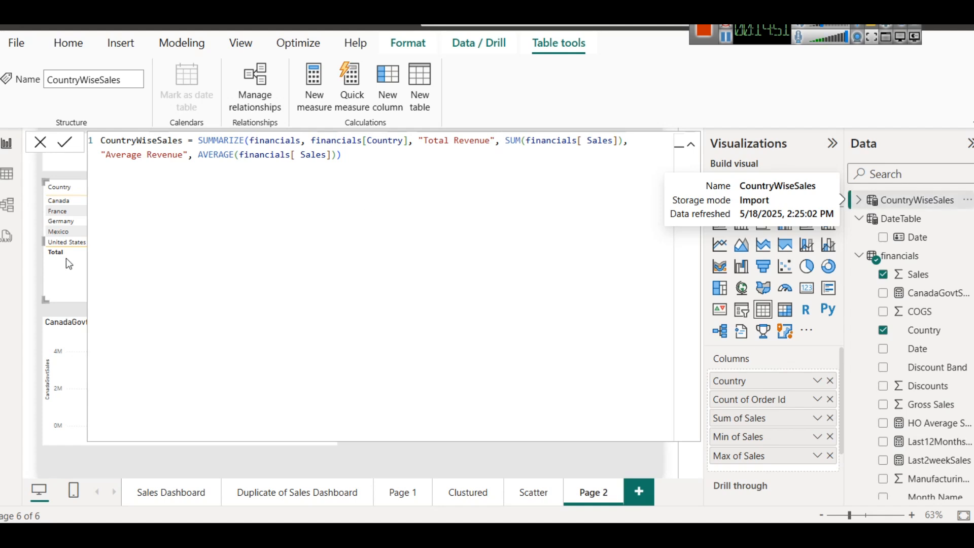
click(373, 463)
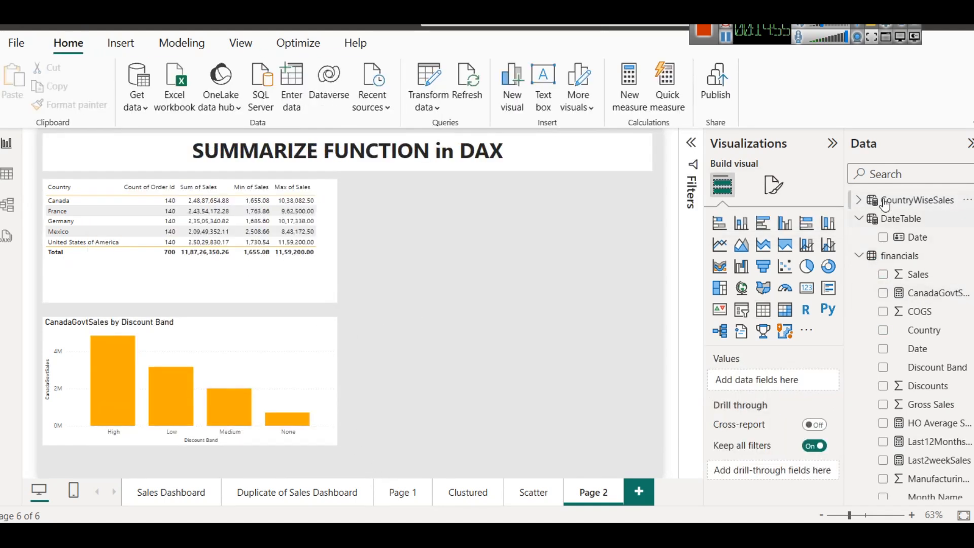
Step: Create a new calculated table named DiscountBandwiseCanadaGovtSales
click(197, 47)
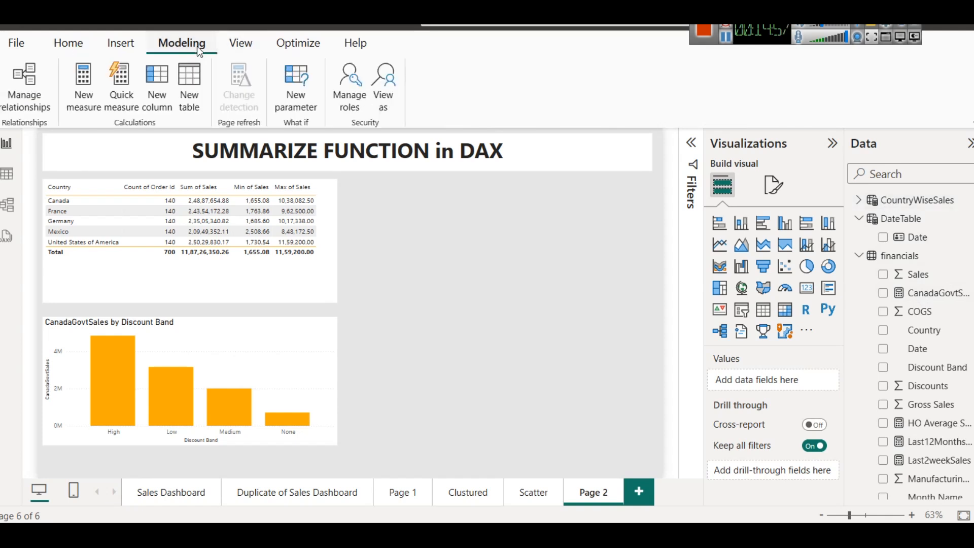
click(188, 91)
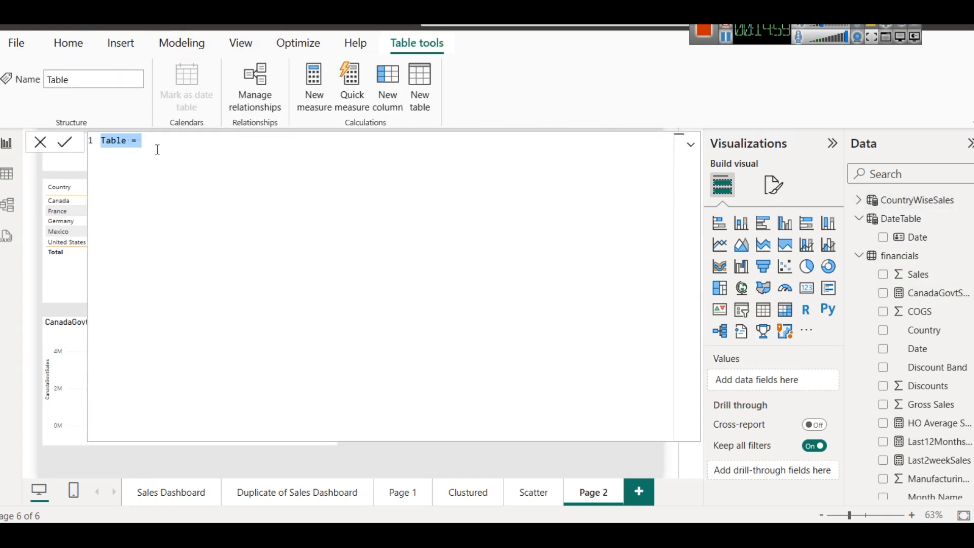
click(108, 150)
double_click(107, 140)
text(Discoun)
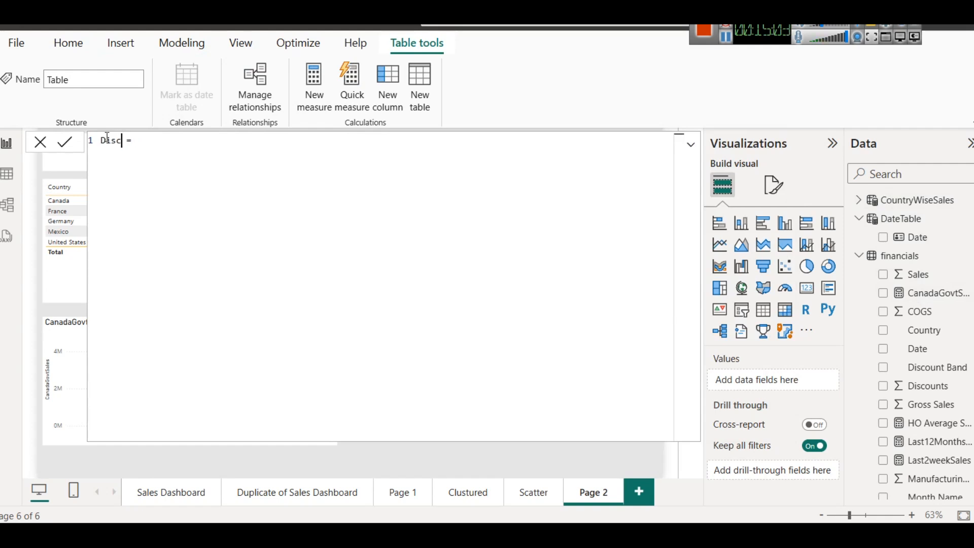
text(tBandiwiseCanadaGovtSales)
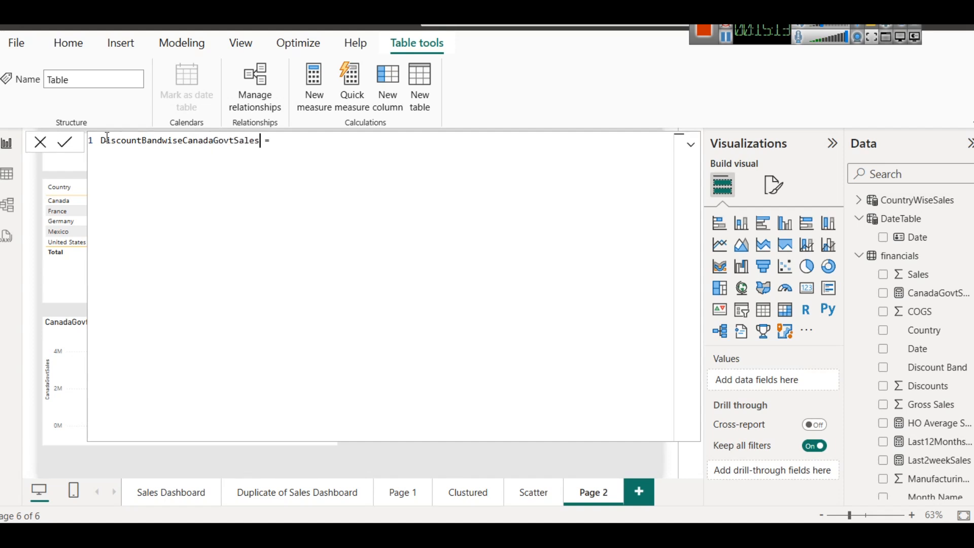
Step: Begin the table's SUMMARIZE formula on the financials table, grouped by financials[Discount Band]
click(308, 148)
text(SUMMARIZE()
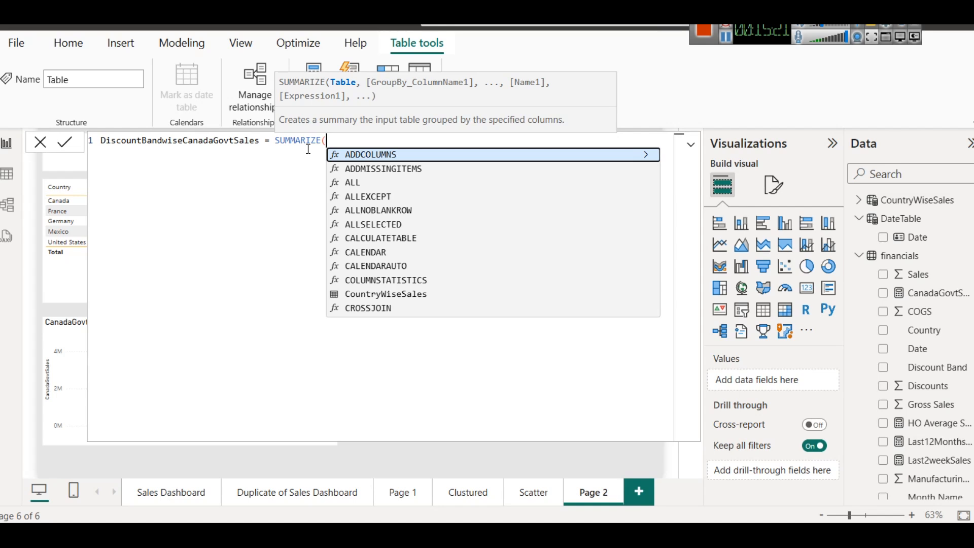
text(fi)
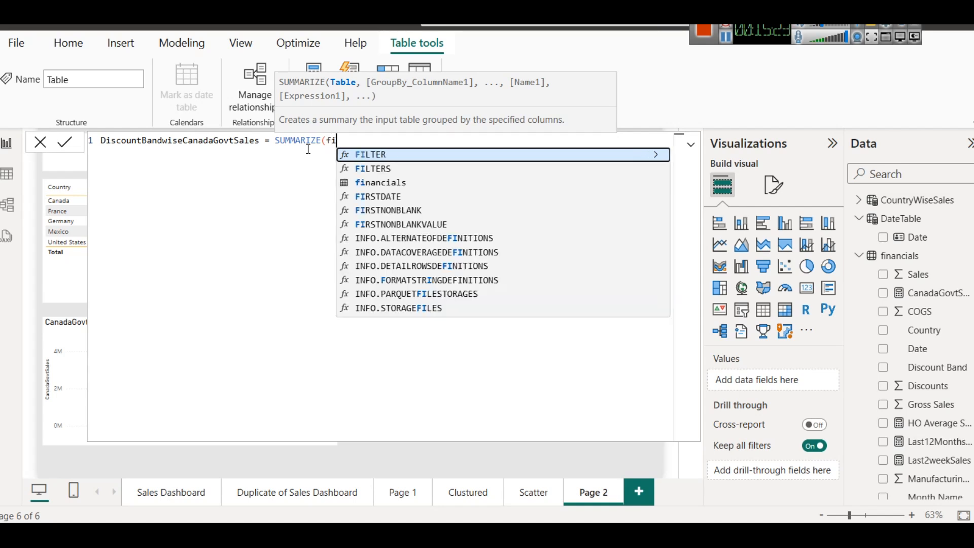
text(nancials,)
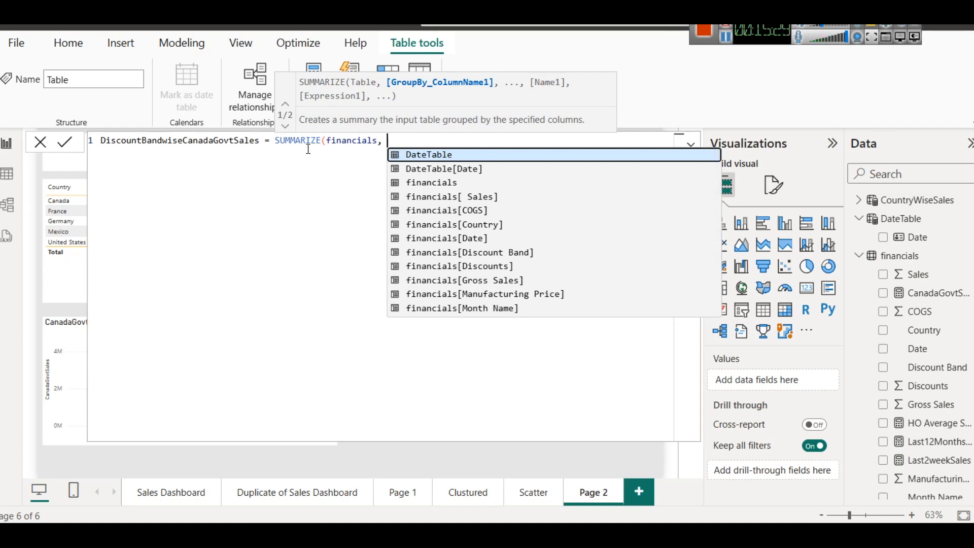
click(471, 248)
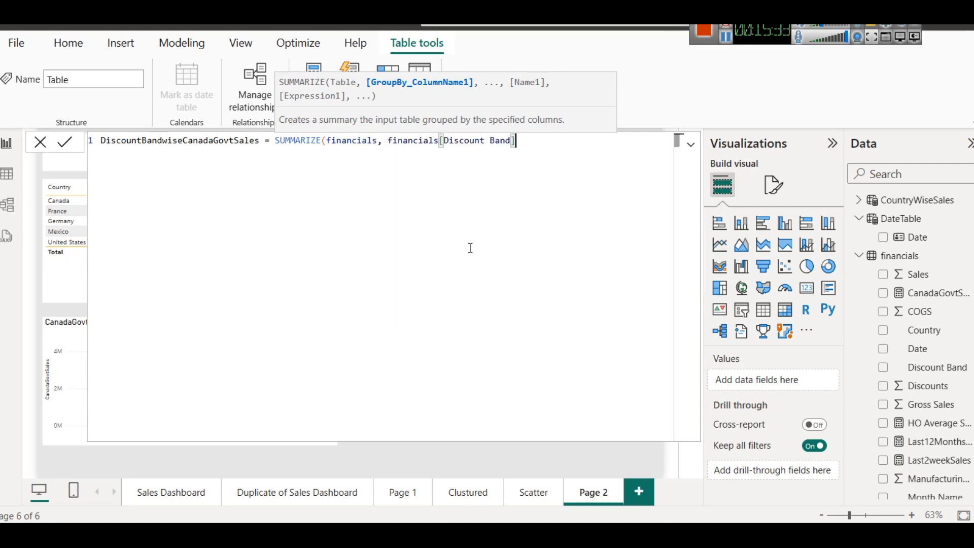
text(, )
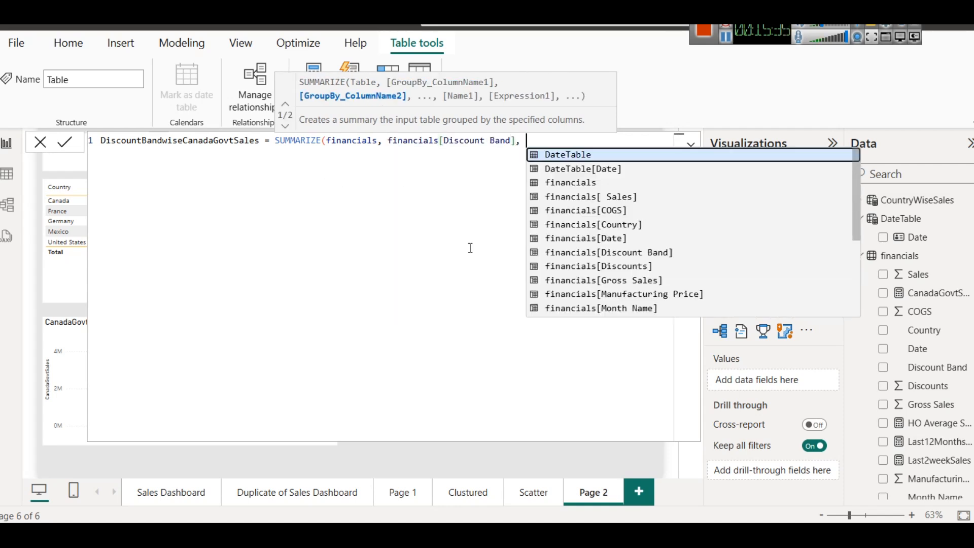
Step: Add a "Total Sales" column using the copied CALCULATE expression for Canada and Government, close the SUMMARIZE formula, and commit the table
text("")
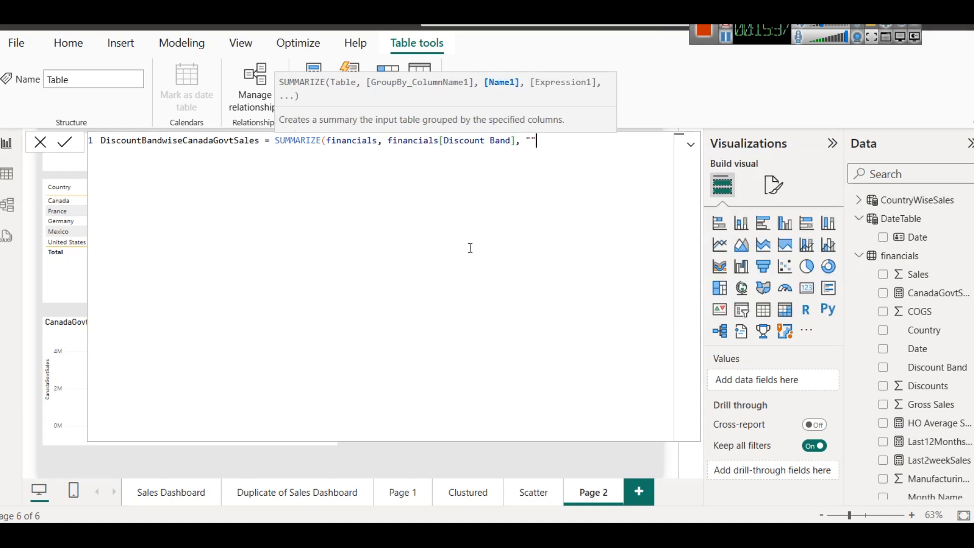
text(Total Sales",)
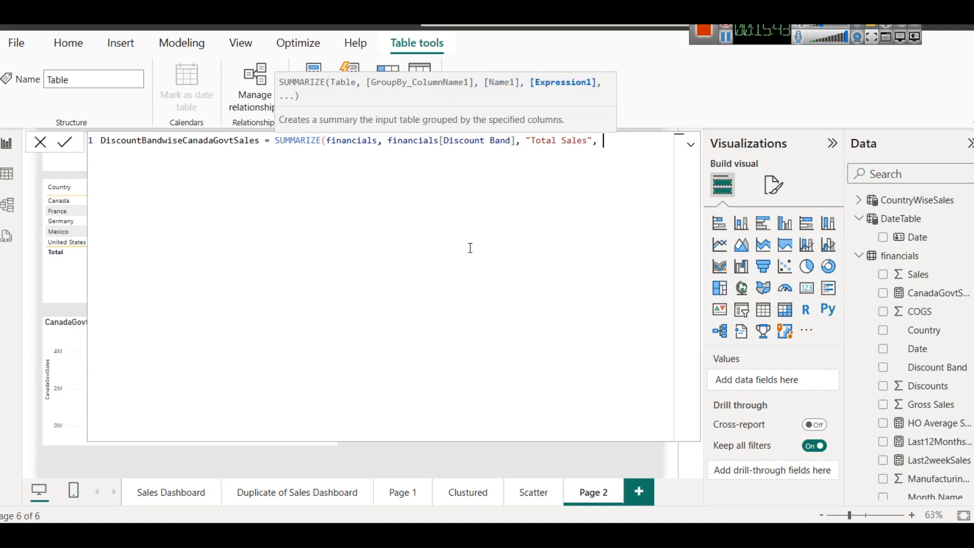
key(ctrl+v)
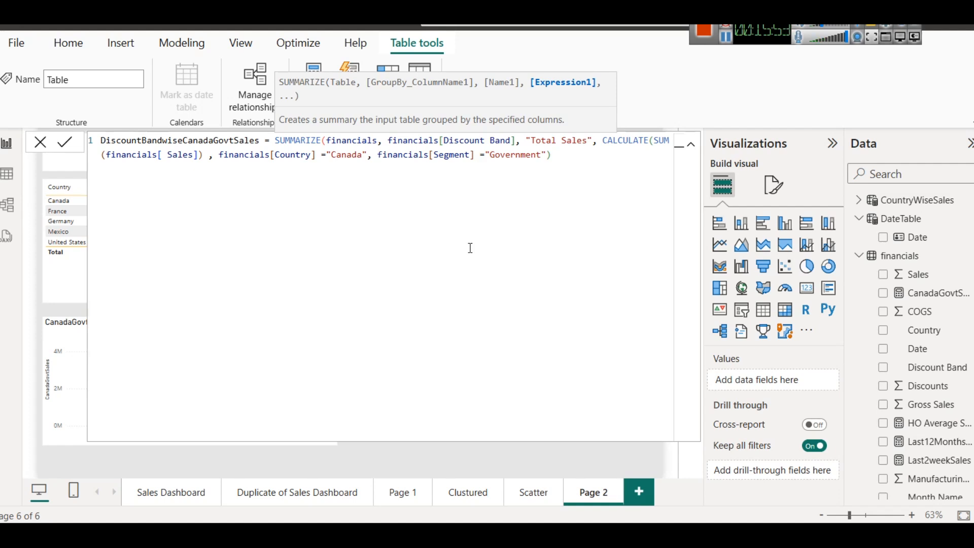
text())
click(65, 142)
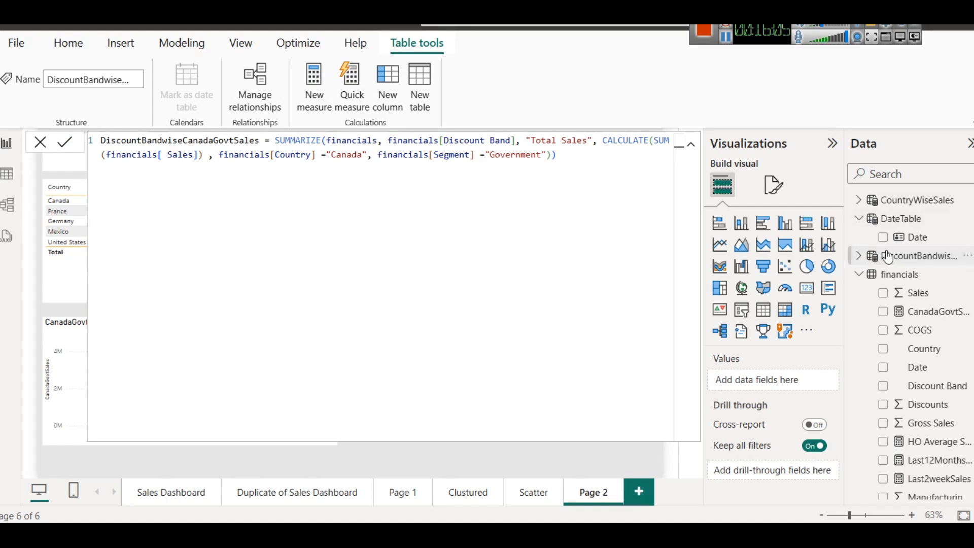
Step: Display the rows of the DiscountBandwiseCanadaGovtSales table together with its SUMMARIZE formula
click(6, 175)
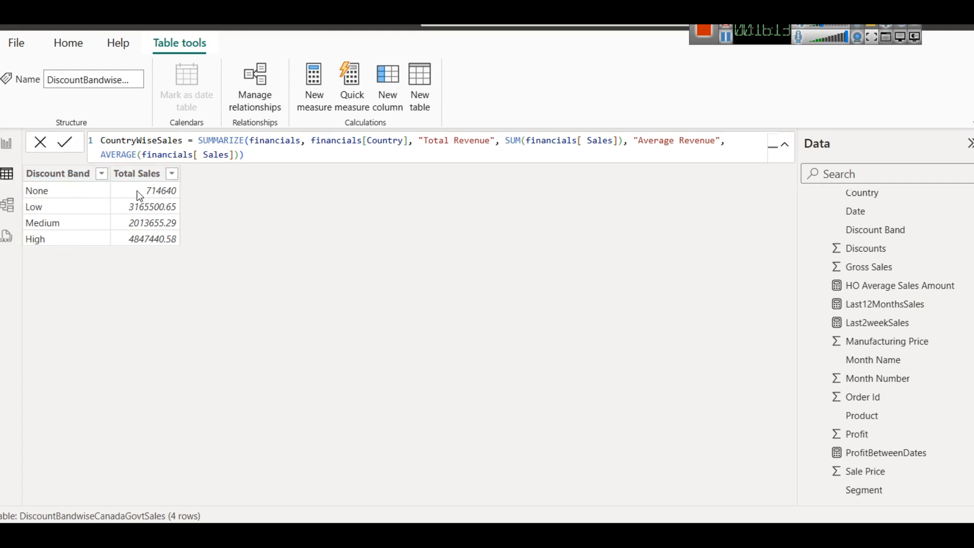
click(651, 153)
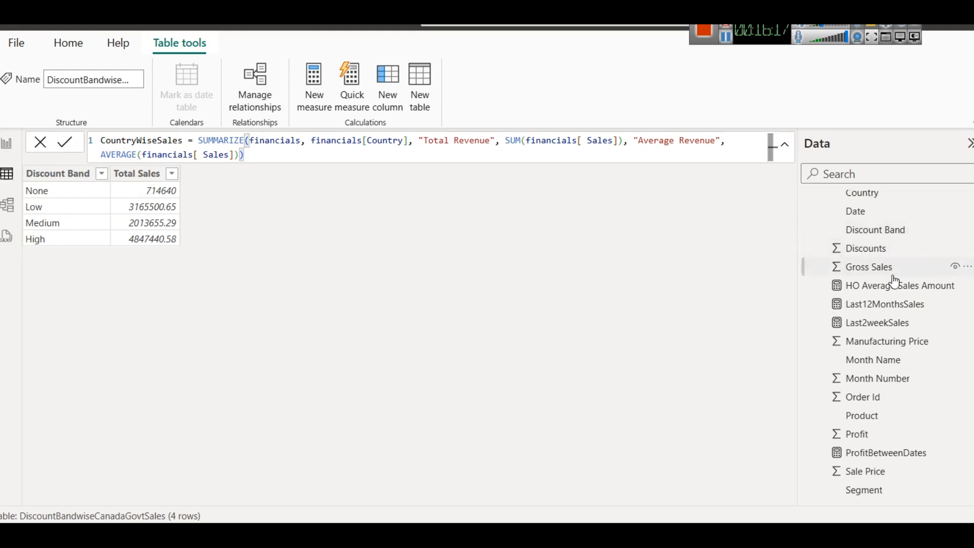
scroll(888, 277, up, 5)
click(882, 316)
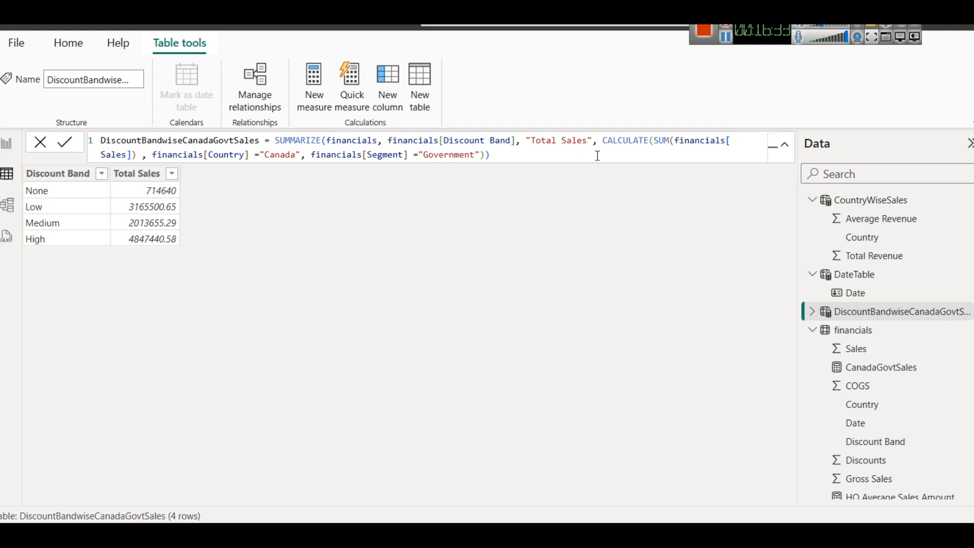
Step: Replace the CALCULATE expression in the DiscountBandwiseCanadaGovtSales formula with SUM(financials[ Sales]) and commit it
drag(601, 140, 485, 155)
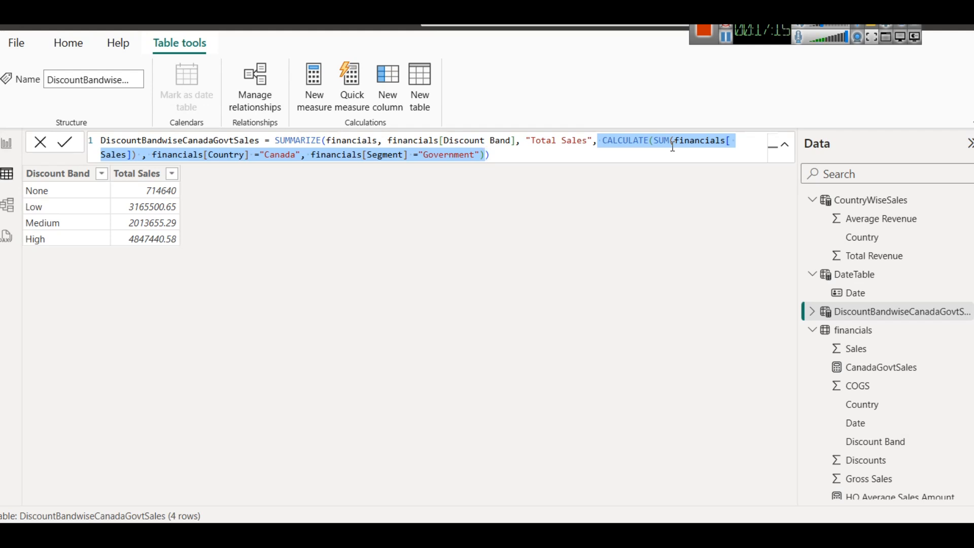
key(BackSpace)
text(SUM)
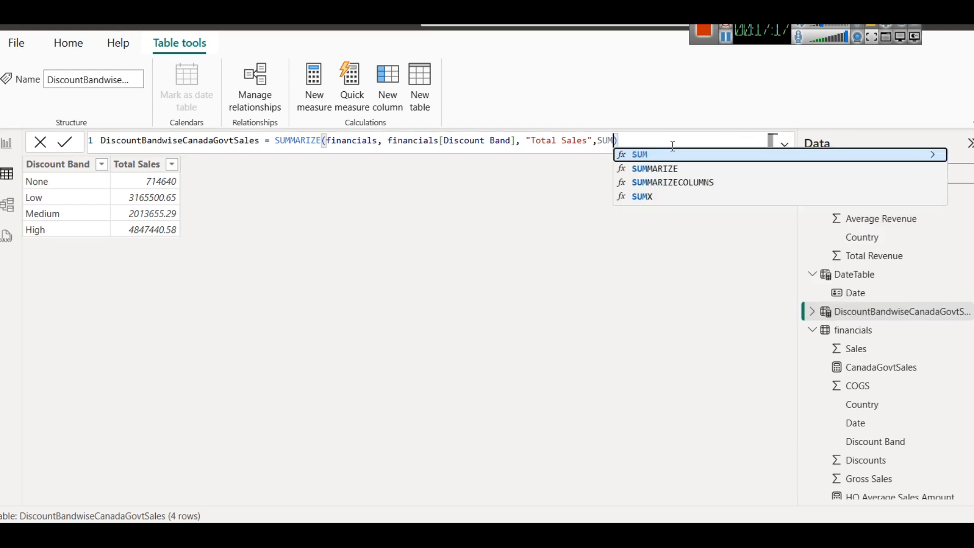
text((Sa)
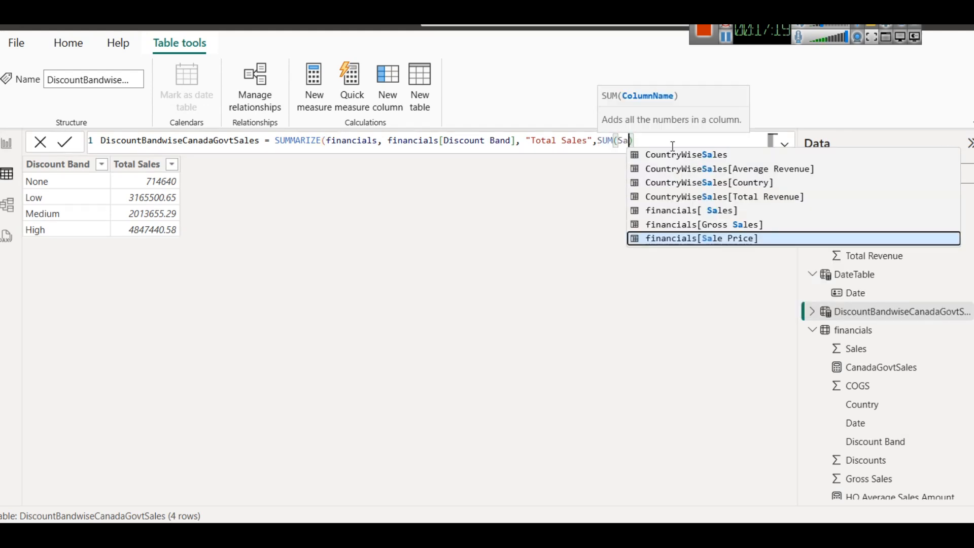
key(Up)
key(Up)
key(Tab)
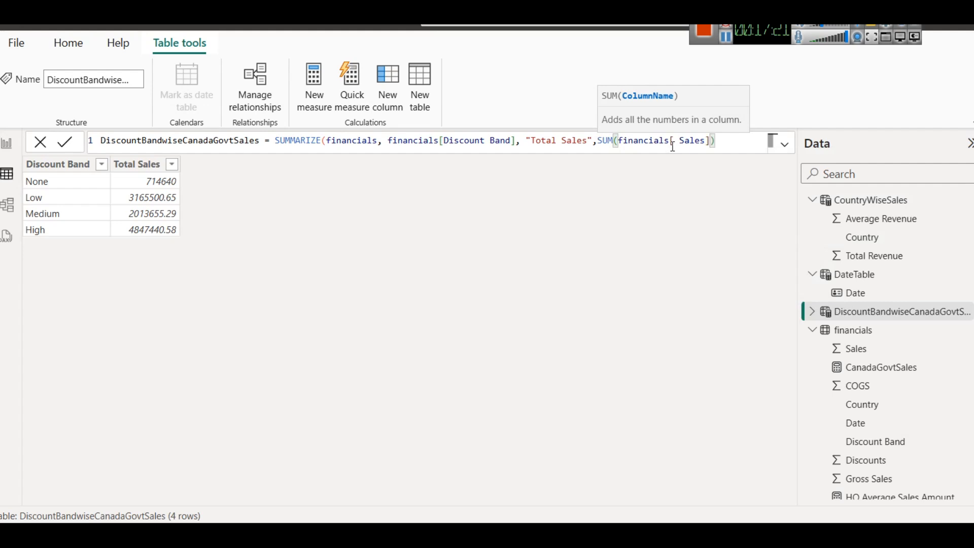
text())
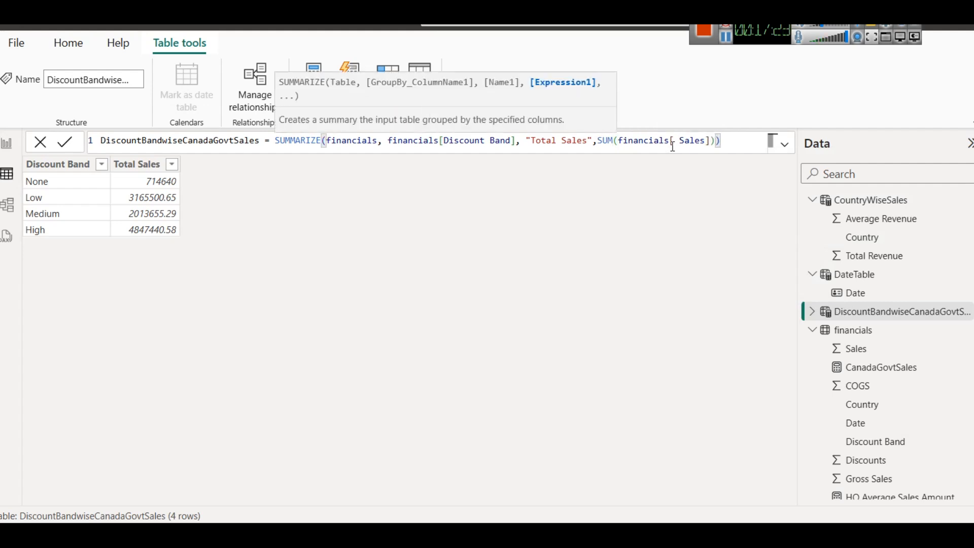
click(61, 143)
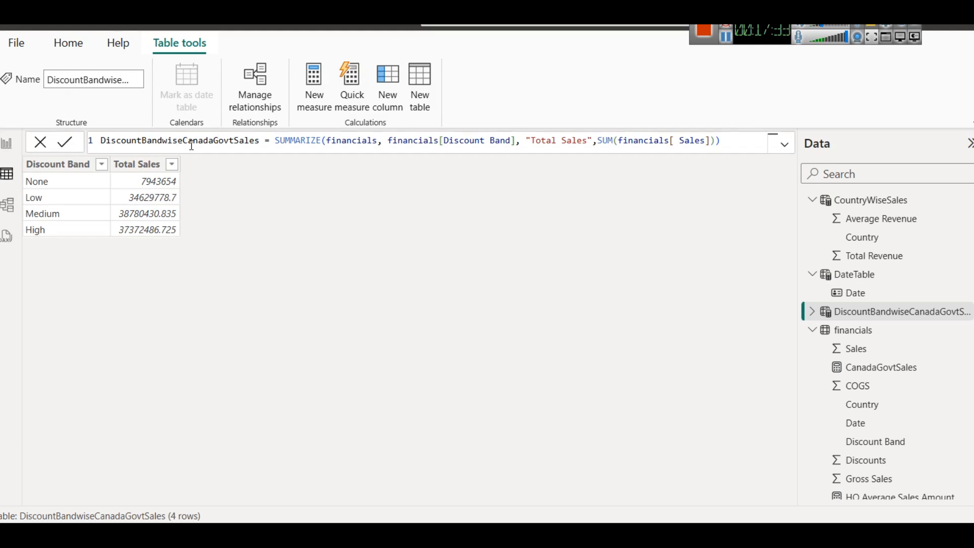
Step: Restore the CALCULATE expression for Total Sales, filtered to Country "Canada" and Segment "Government", and commit the formula
click(732, 142)
key(Left)
key(BackSpace)
key(BackSpace)
key(BackSpace)
key(BackSpace)
key(BackSpace)
key(BackSpace)
key(BackSpace)
key(BackSpace)
key(BackSpace)
key(BackSpace)
key(BackSpace)
key(BackSpace)
key(BackSpace)
key(BackSpace)
key(BackSpace)
key(BackSpace)
key(BackSpace)
key(BackSpace)
key(BackSpace)
key(BackSpace)
text(CALCULATE(SUM(financials[Sales]) , financials[Country] ="Canada", financials[Segment] ="Government"))
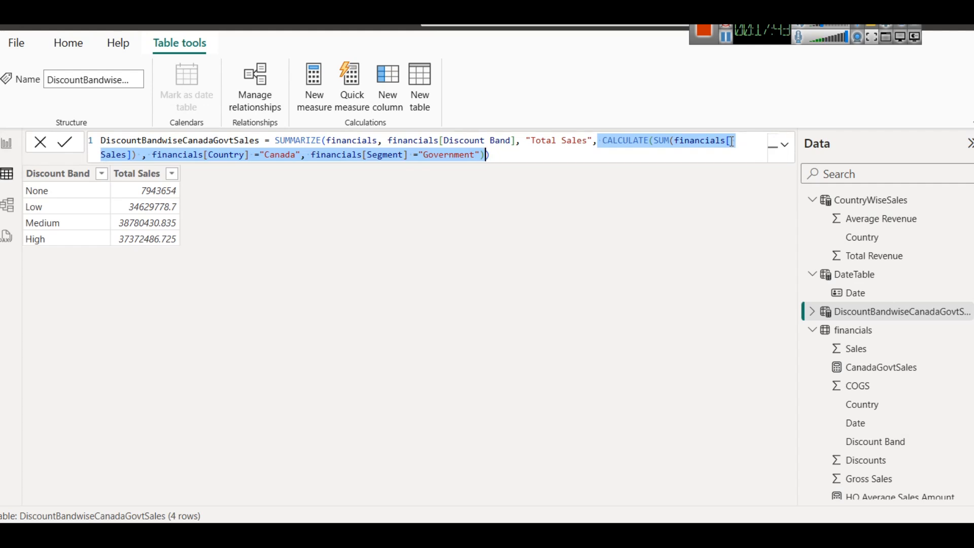
click(64, 142)
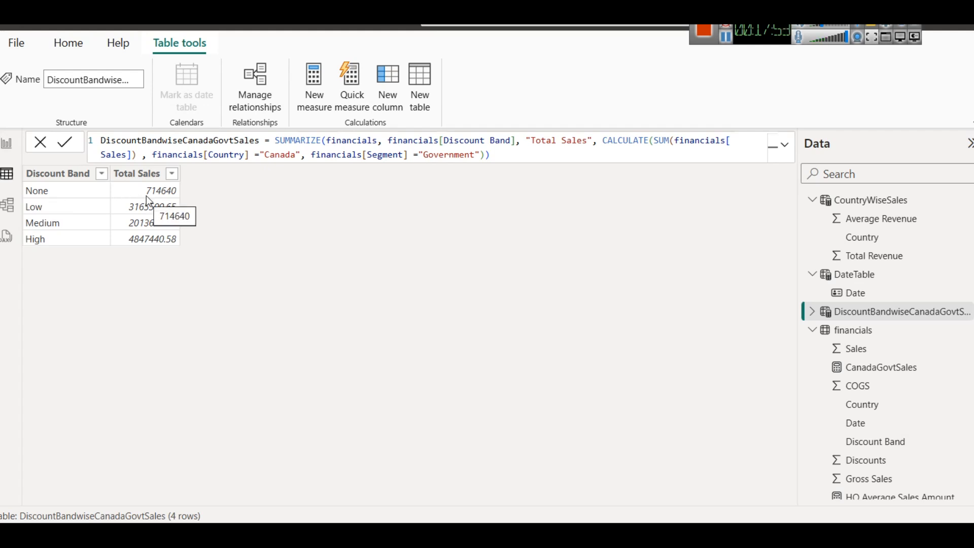
Step: Return to the report canvas and check the value of the None discount band in the CanadaGovtSales column chart
click(6, 144)
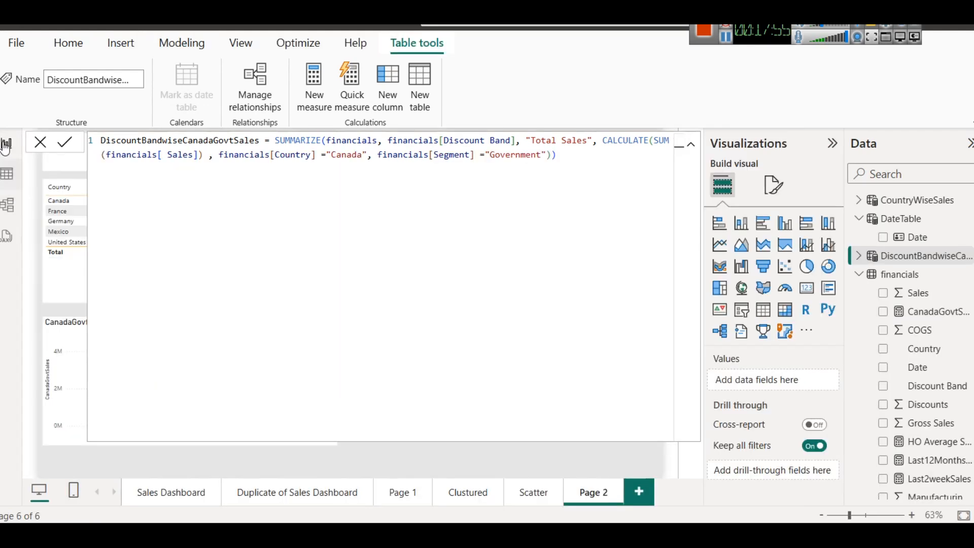
mouse_move(288, 426)
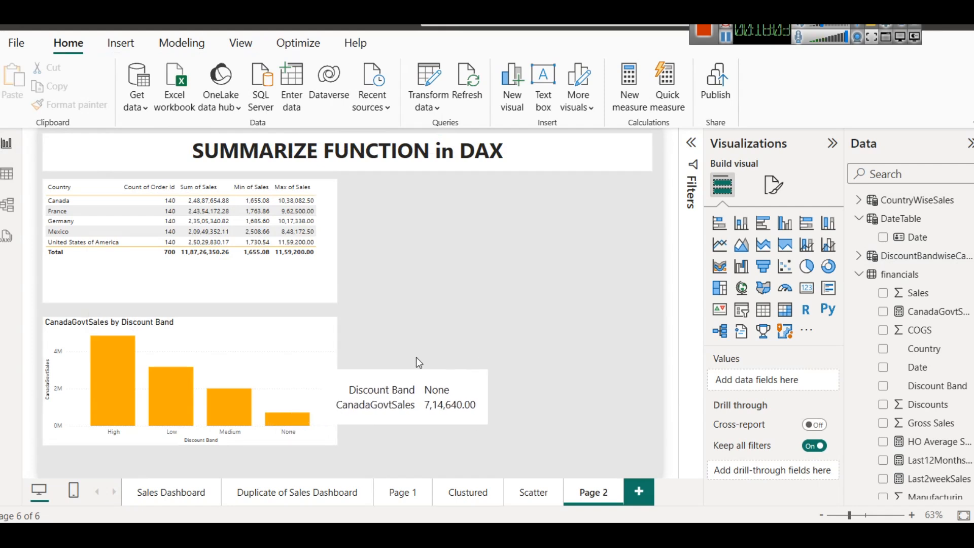
click(932, 260)
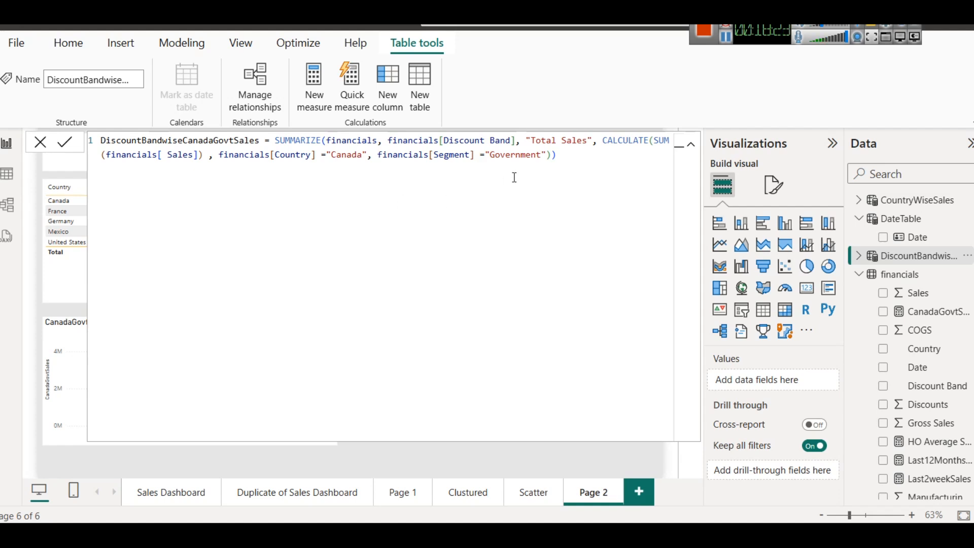
click(549, 157)
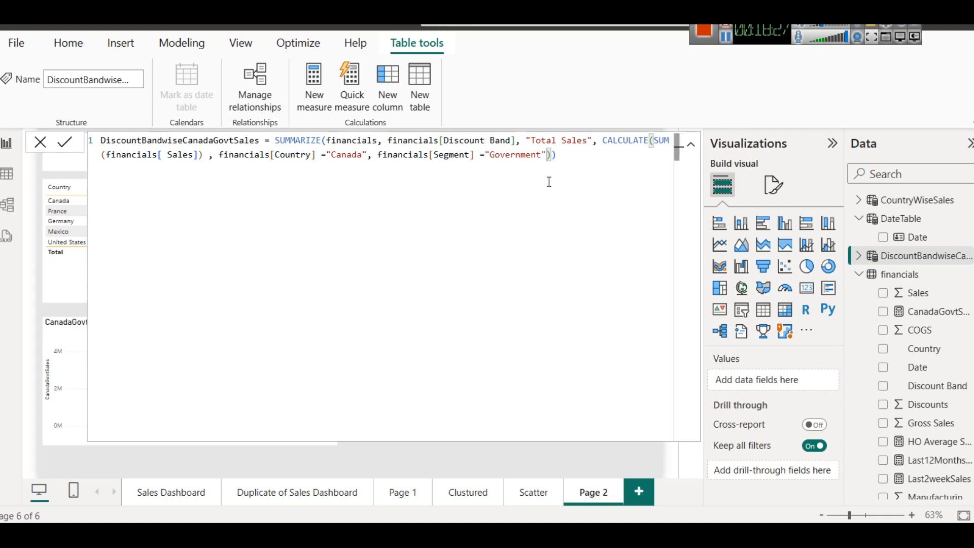
text(, ALL)
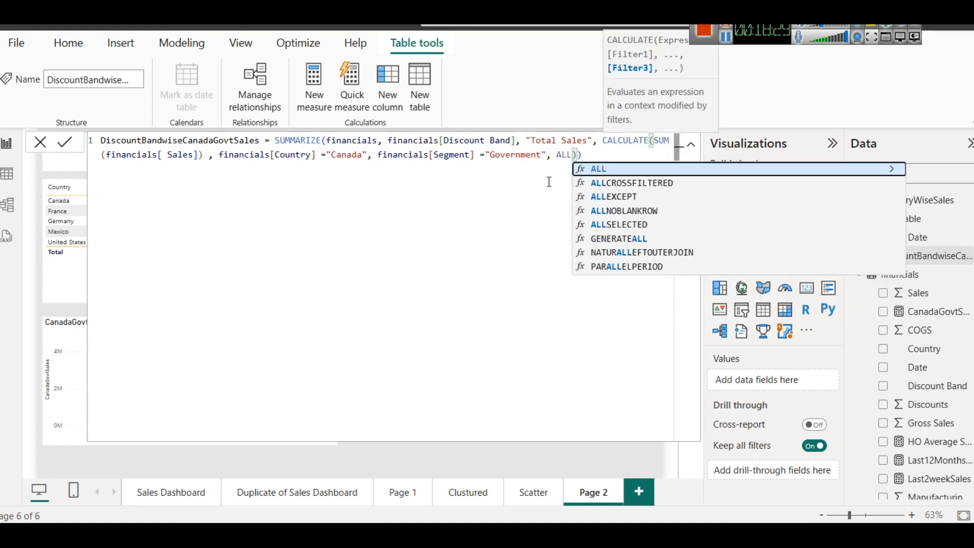
text(()
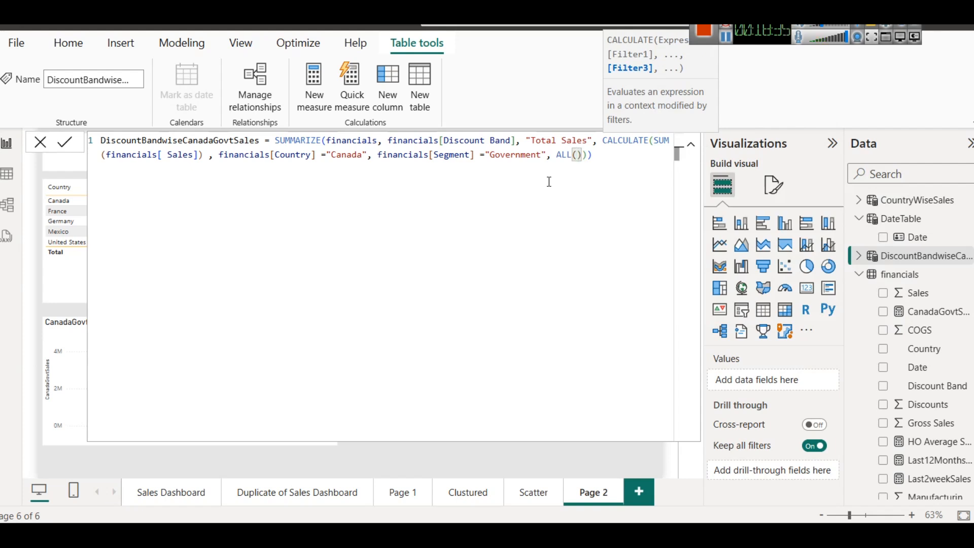
key(BackSpace)
key(BackSpace)
key(BackSpace)
key(BackSpace)
key(BackSpace)
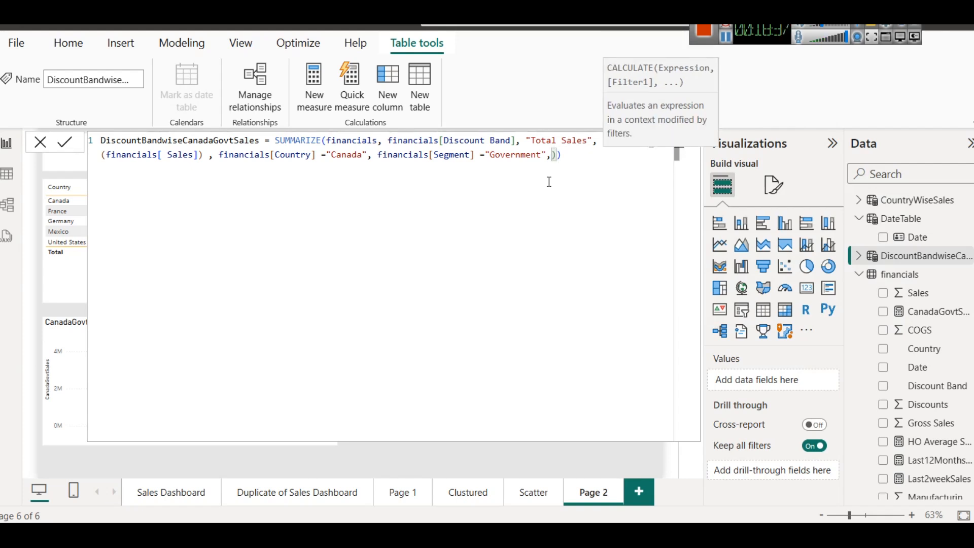
key(BackSpace)
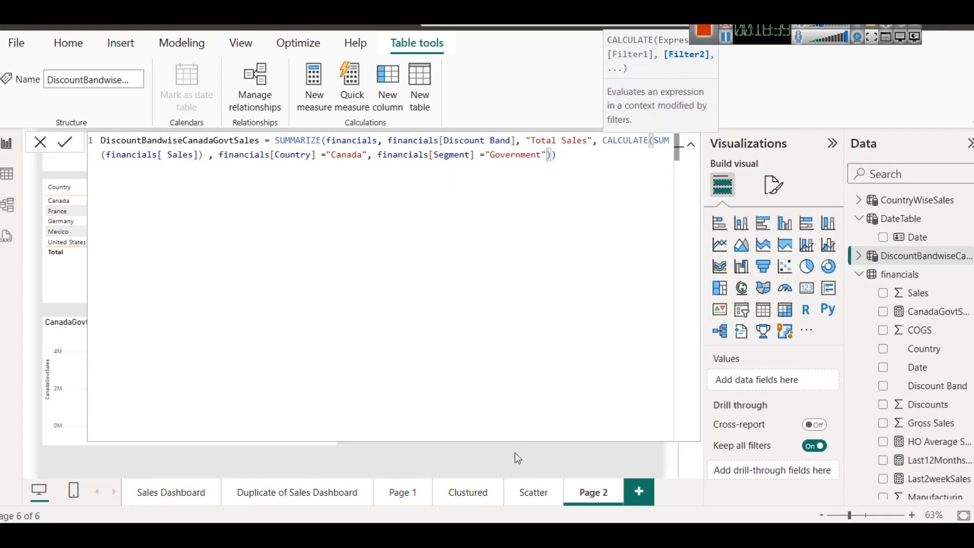
key(Return)
Step: Switch to the CALCULATE function report and examine the SalesByRegion measure's ALLExcept filter on the Sales table and Region column
click(462, 494)
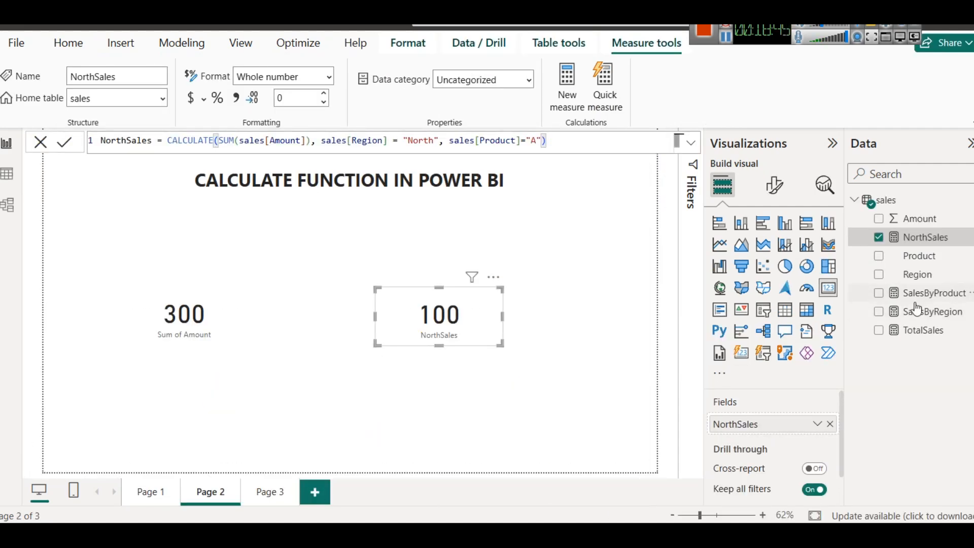
click(917, 310)
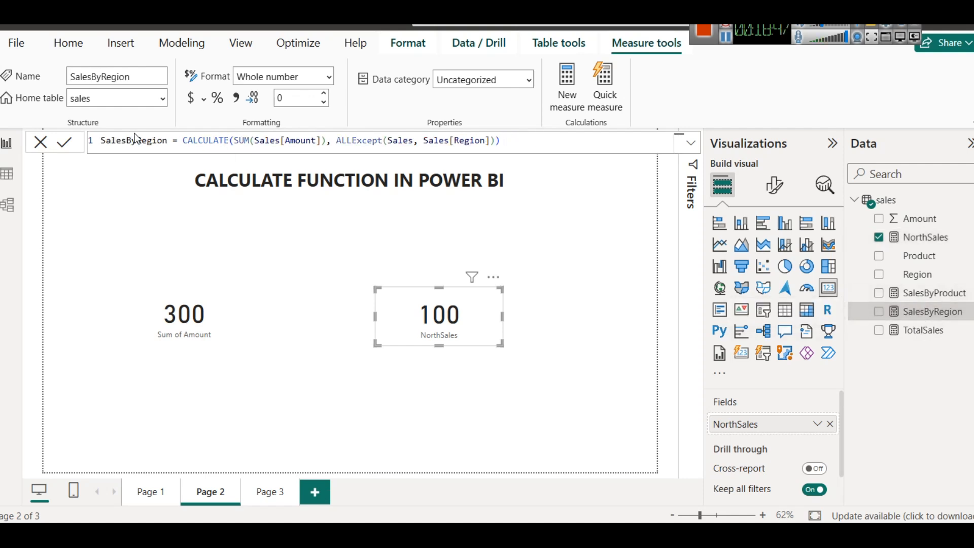
double_click(353, 142)
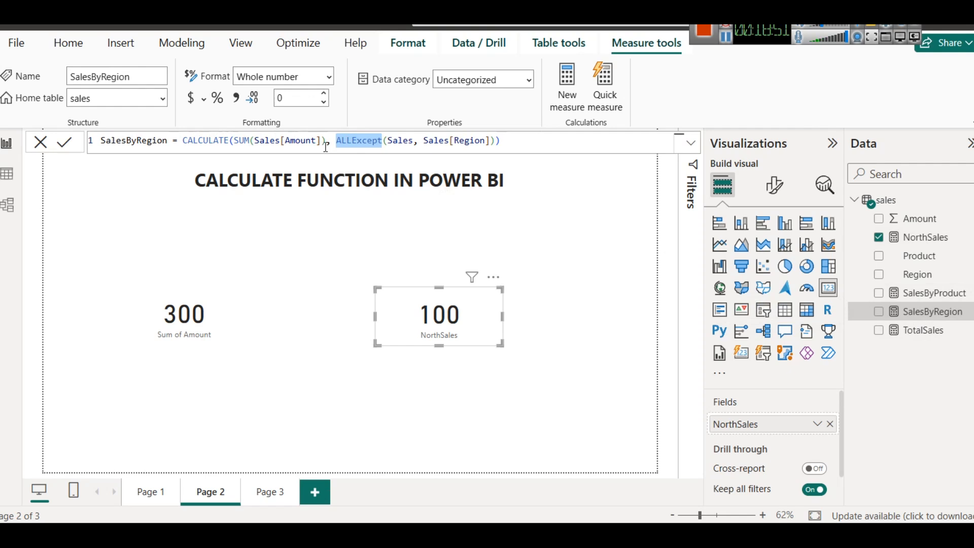
double_click(406, 141)
double_click(476, 141)
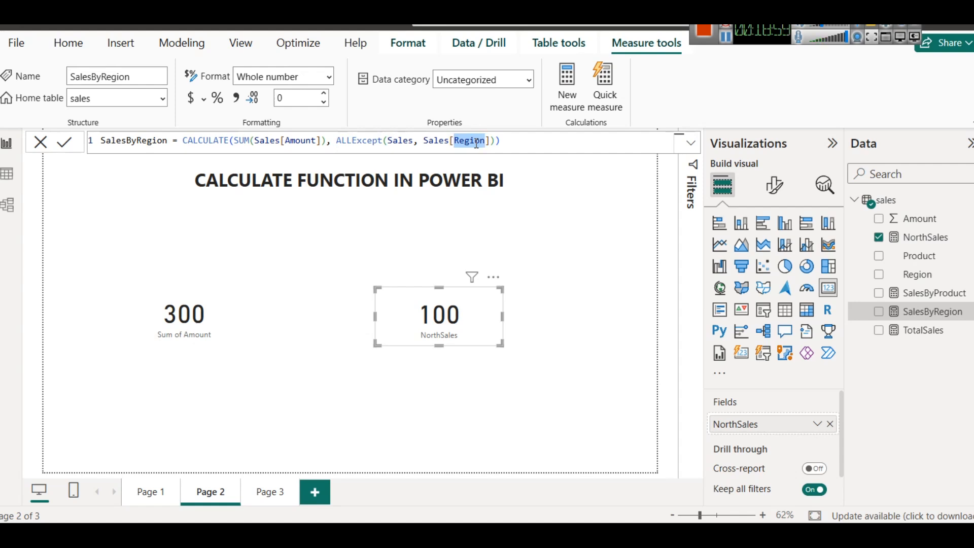
Step: Review the SalesByProduct and TotalSales measure formulas, and view their values in the table on Page 1
click(928, 298)
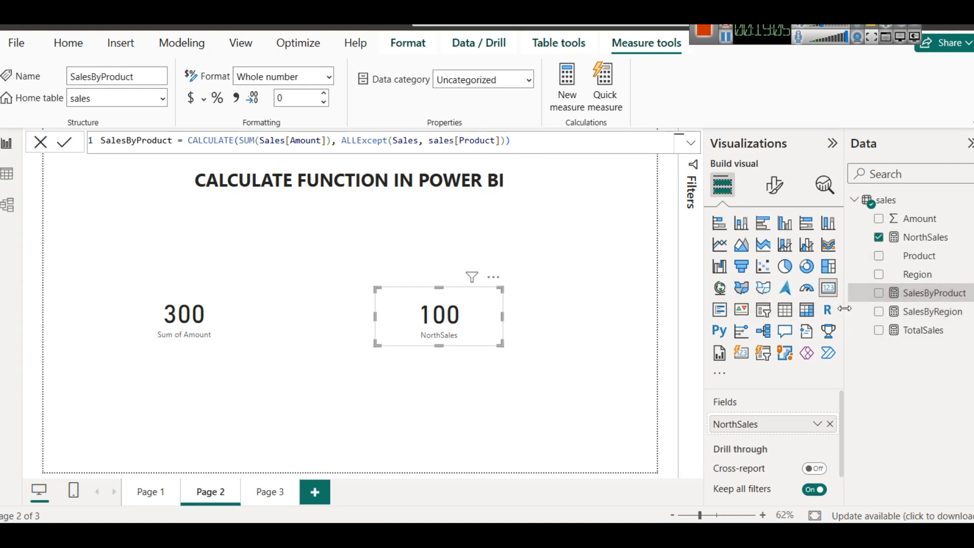
click(921, 334)
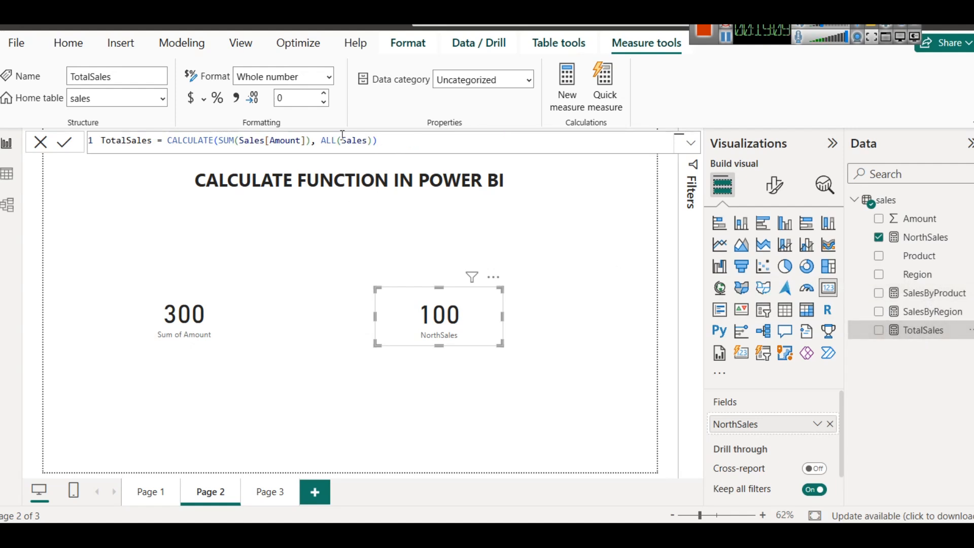
click(148, 490)
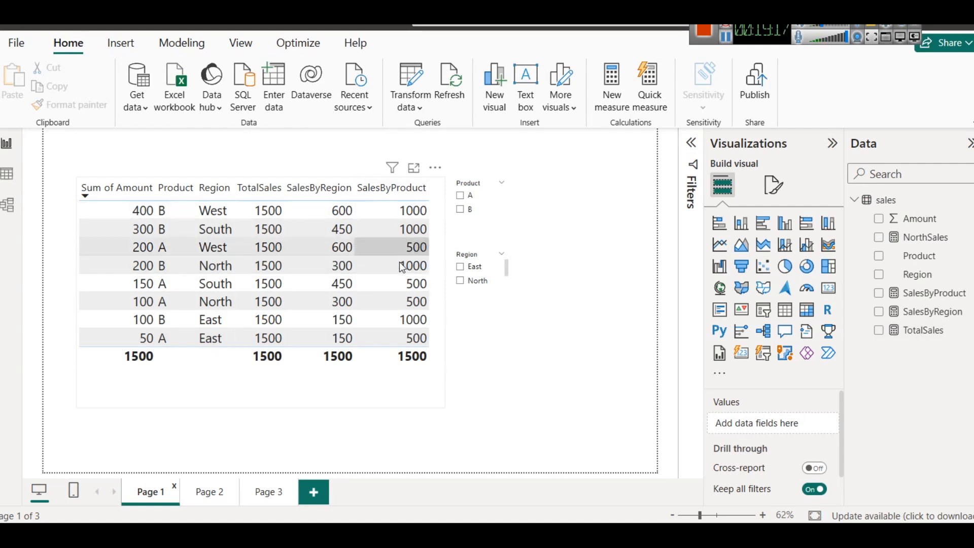
Step: Review the SalesByProduct, SalesByRegion and TotalSales measure formulas against their columns in the table
click(945, 295)
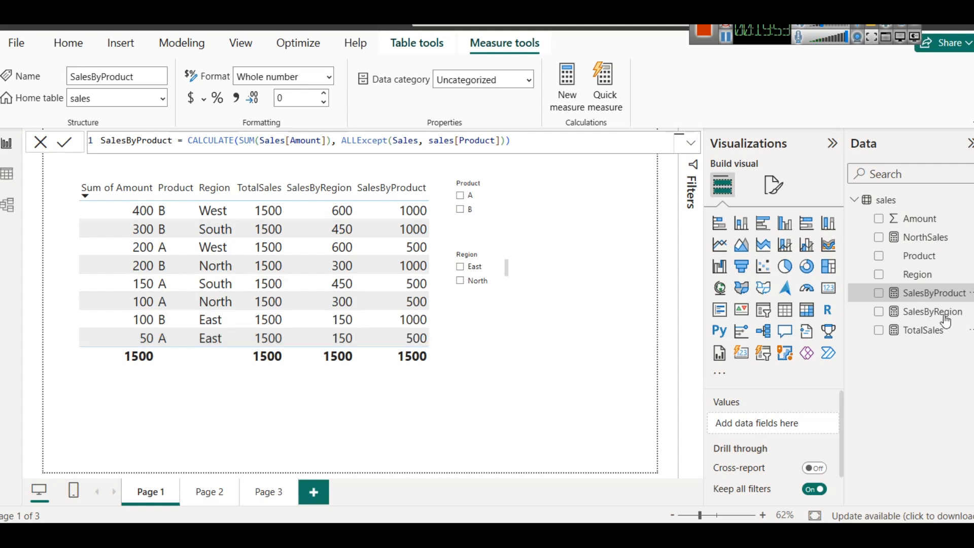
click(926, 318)
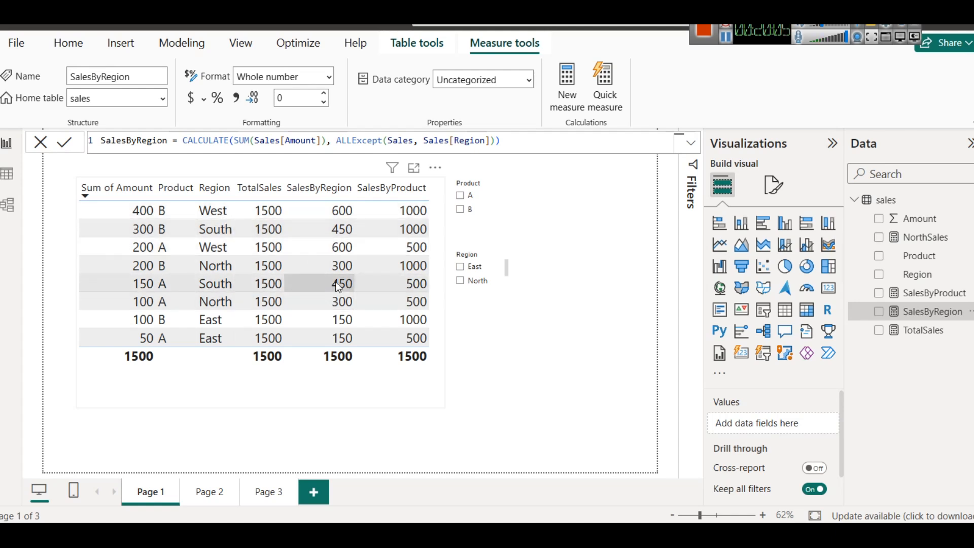
click(935, 331)
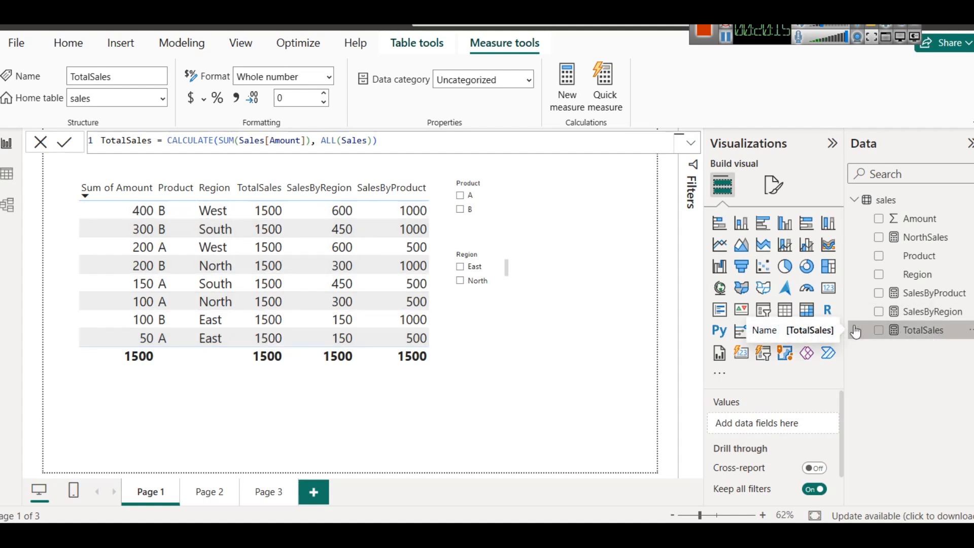
Step: Sort the table by Sum of Amount ascending, by TotalSales, by SalesByRegion and finally by SalesByProduct descending, and highlight the TotalSales expression
click(102, 193)
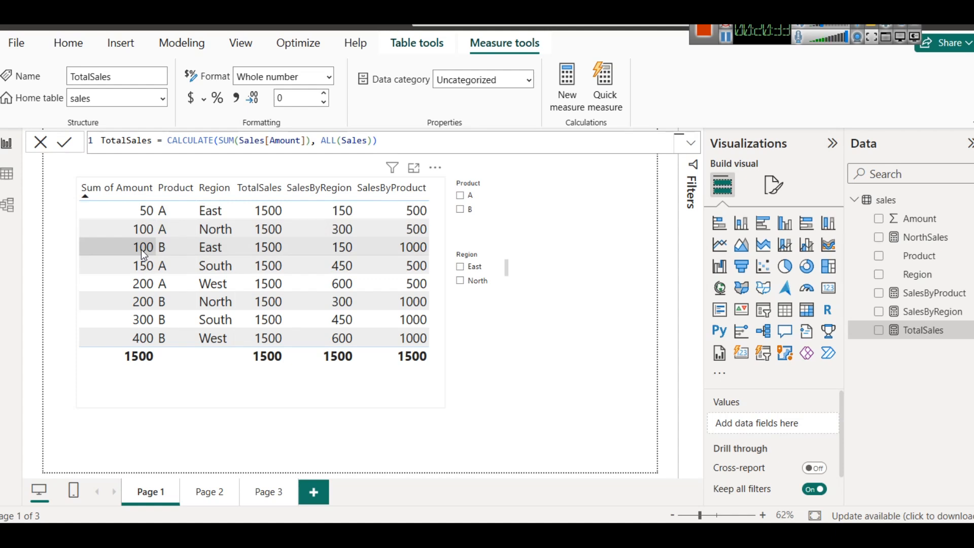
click(258, 190)
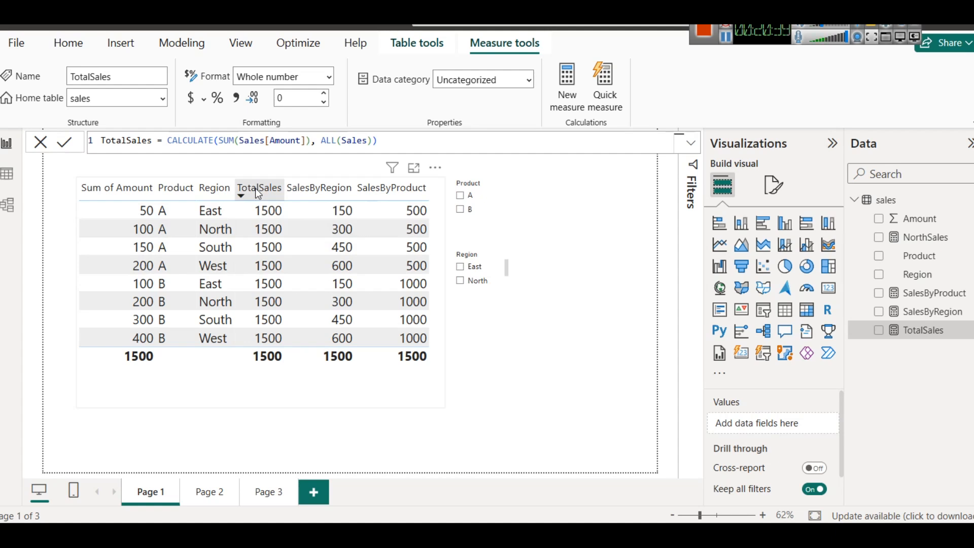
click(333, 191)
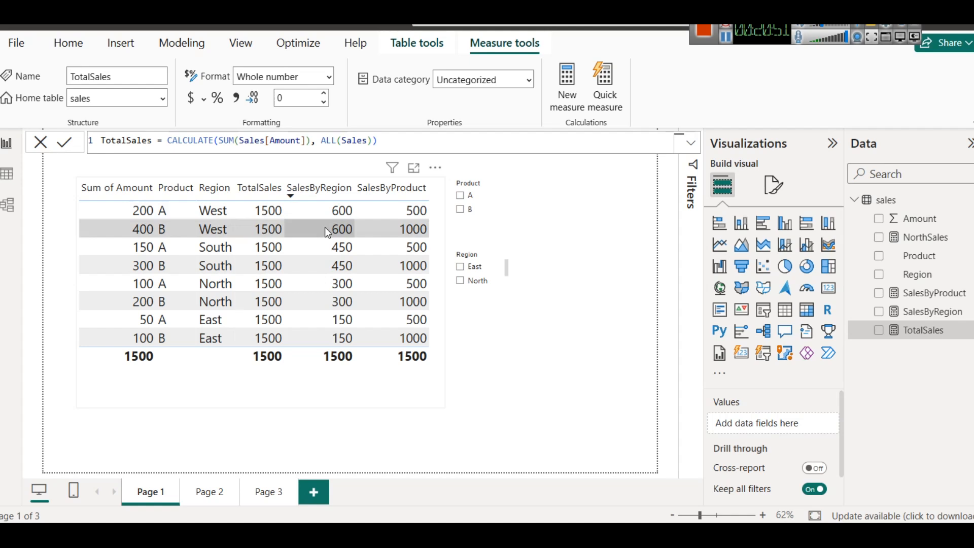
click(390, 191)
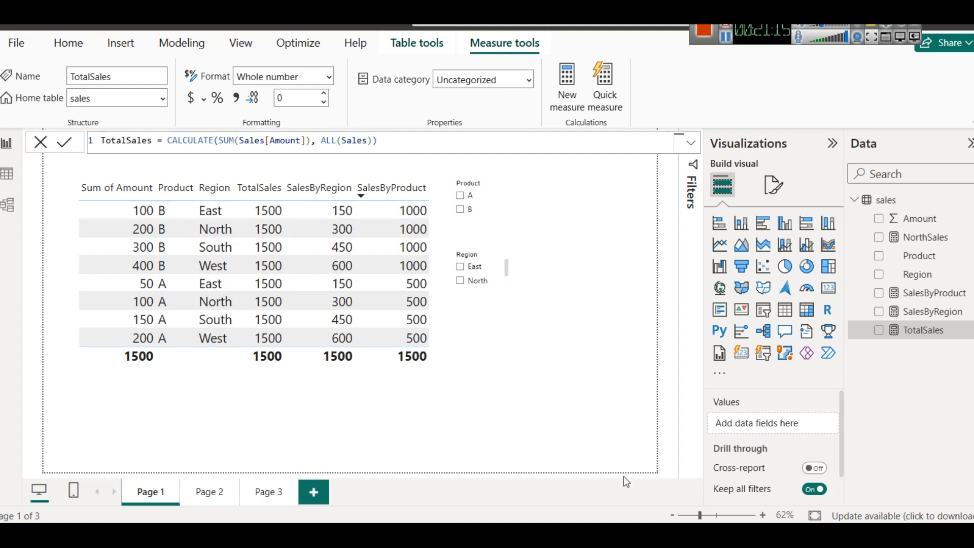
drag(164, 140, 378, 141)
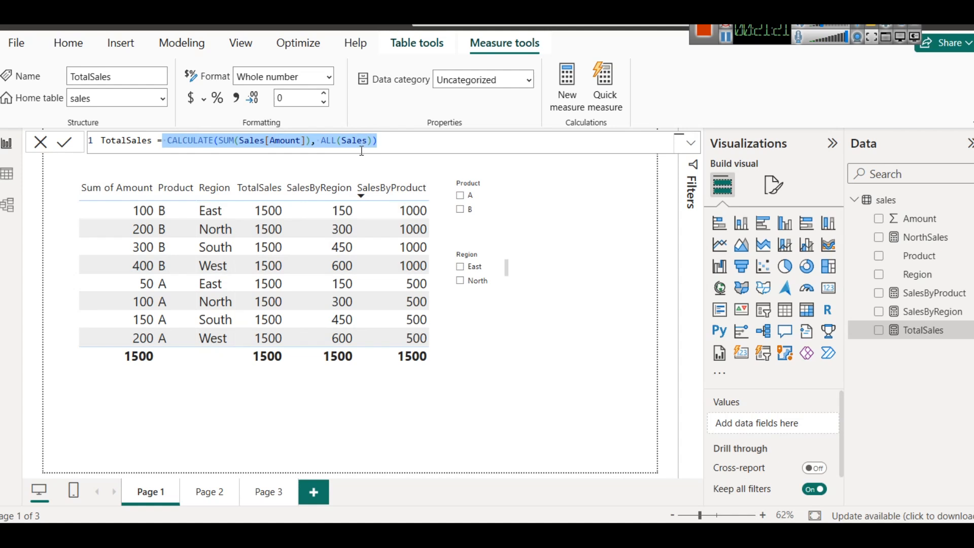
Step: Switch to Page 2 of the Day 2 WE Financial Samples report and review the DiscountBandwiseCanadaGovtSales table formula, including its Discount Band grouping
mouse_move(668, 531)
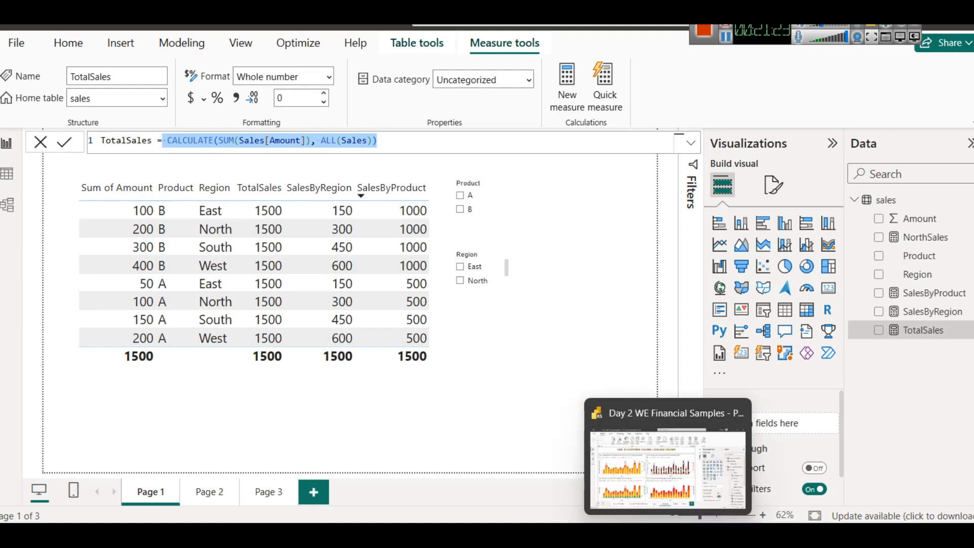
click(661, 473)
click(589, 495)
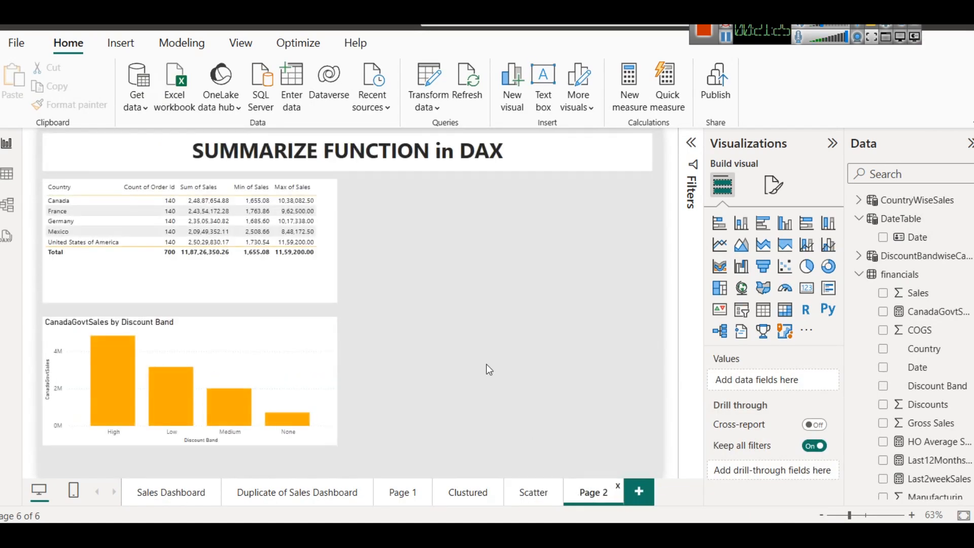
scroll(952, 299, down, 5)
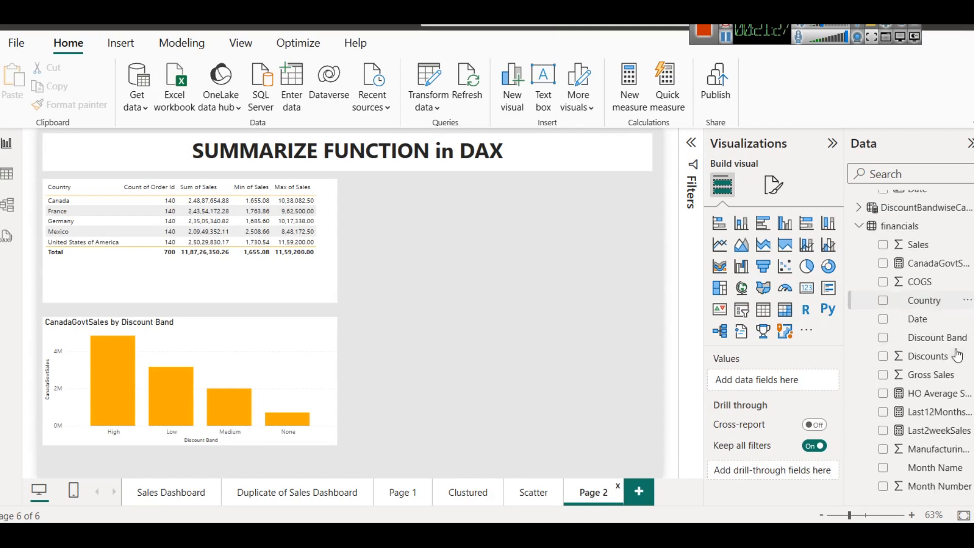
scroll(953, 433, up, 5)
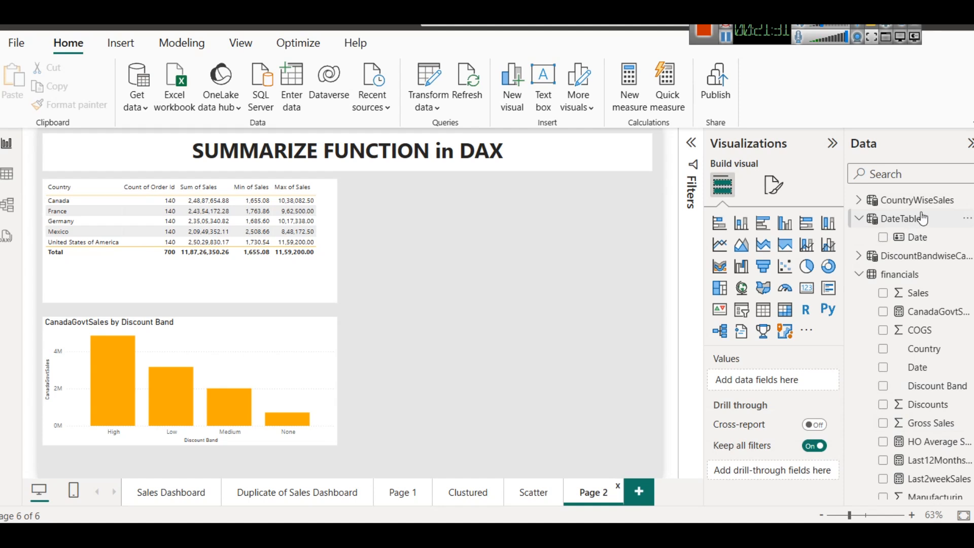
click(916, 256)
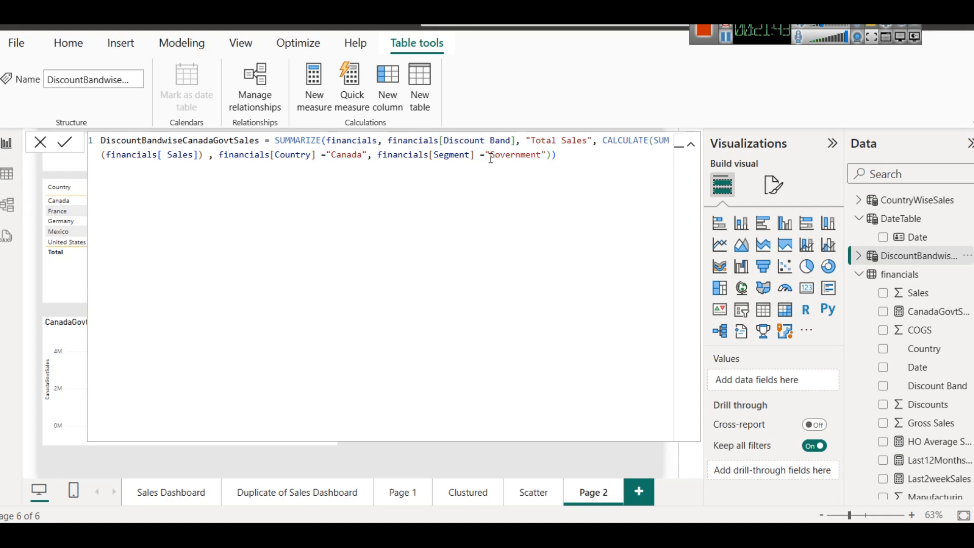
drag(387, 141, 521, 141)
click(573, 226)
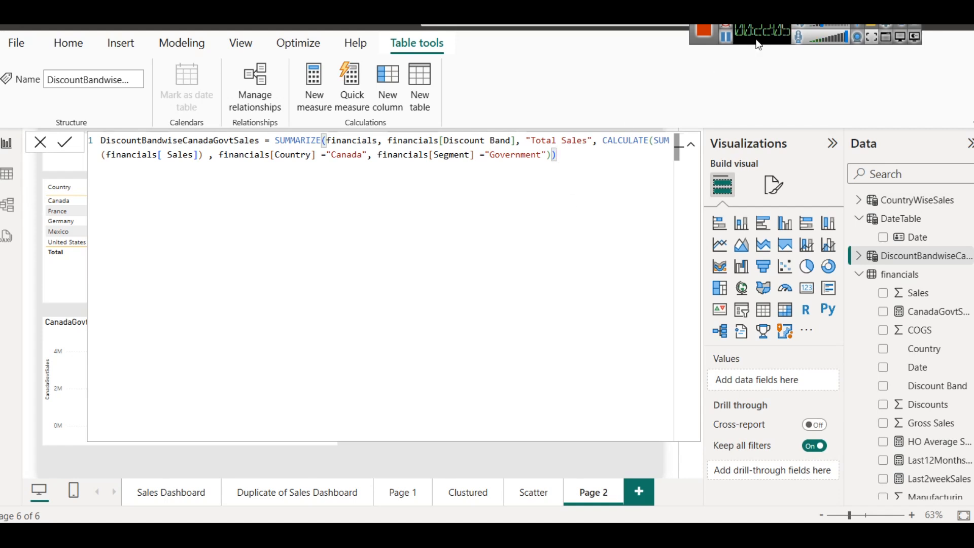
click(50, 308)
click(691, 145)
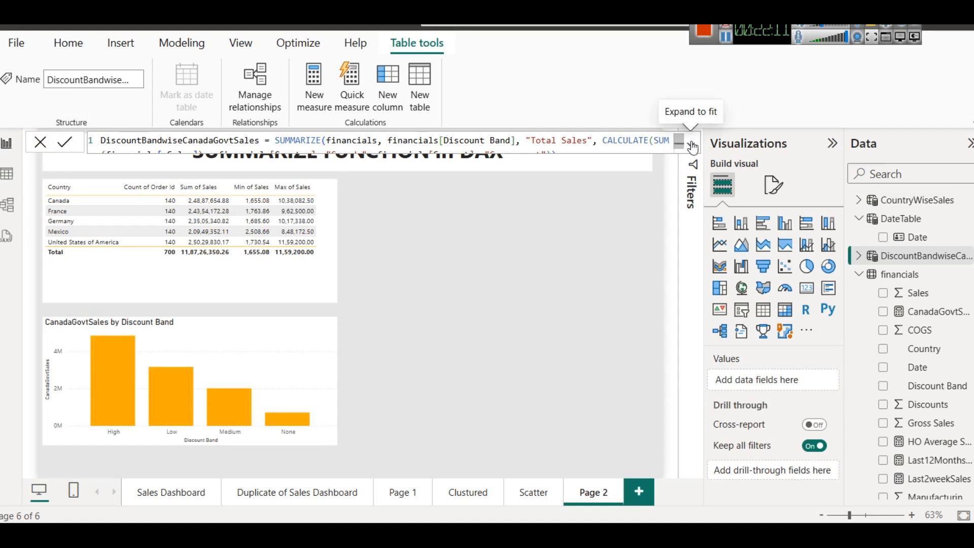
Step: Change the page heading to "SUMMARIZE FUNCTION with Nested Calculate Function in DAX"
click(470, 161)
click(546, 152)
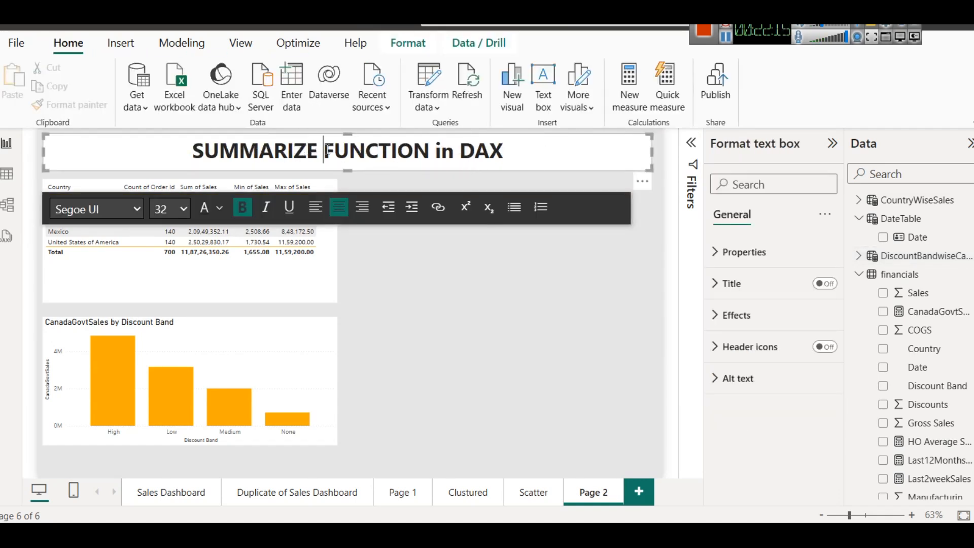
click(431, 149)
text(with Ne)
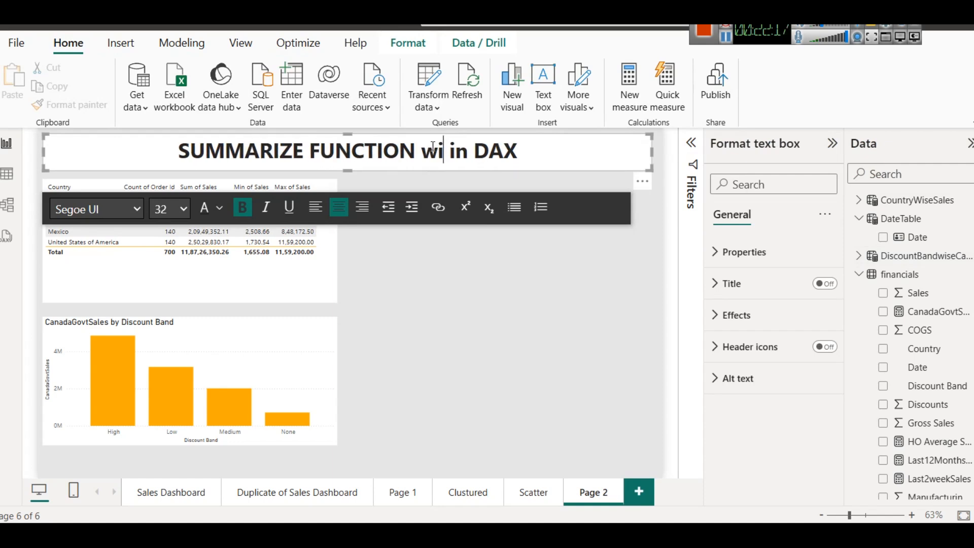
text(sted Calcu)
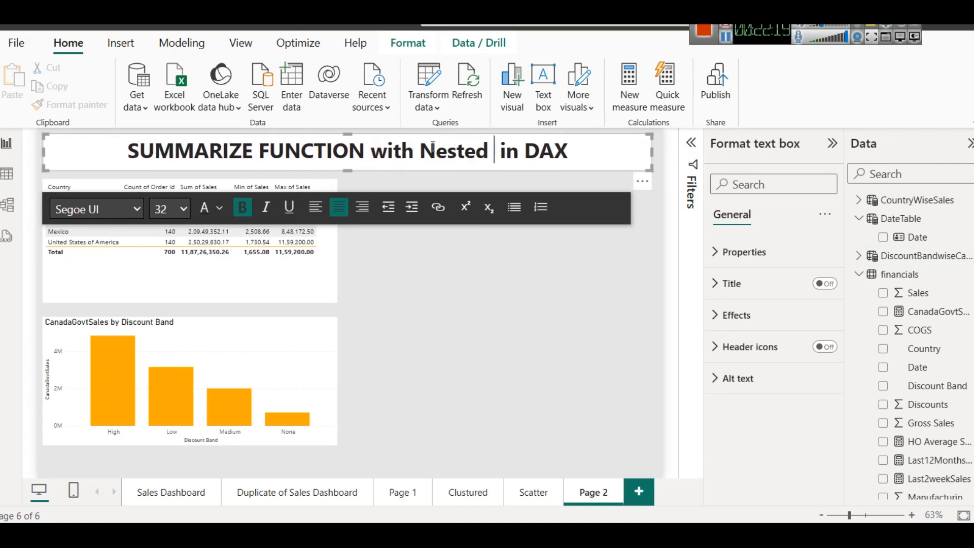
text(late )
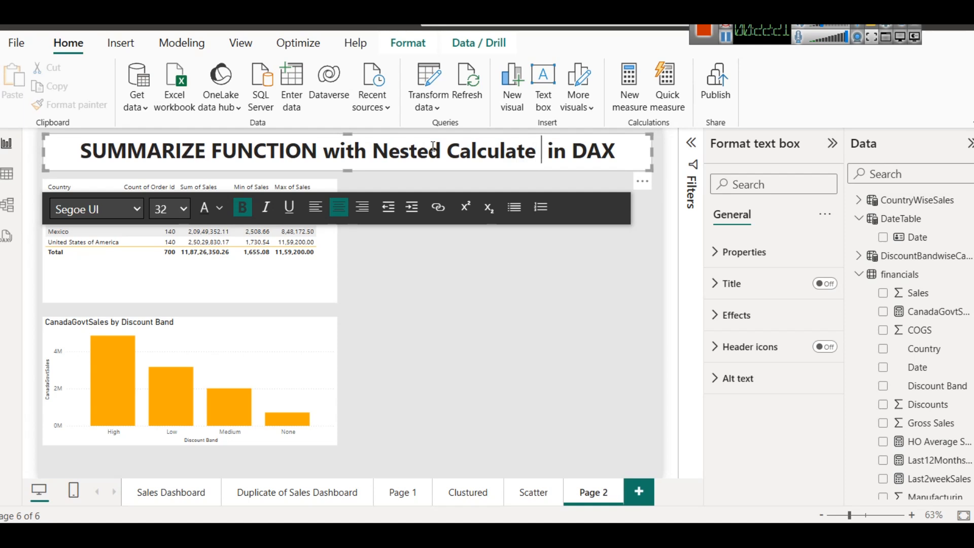
text(Functi)
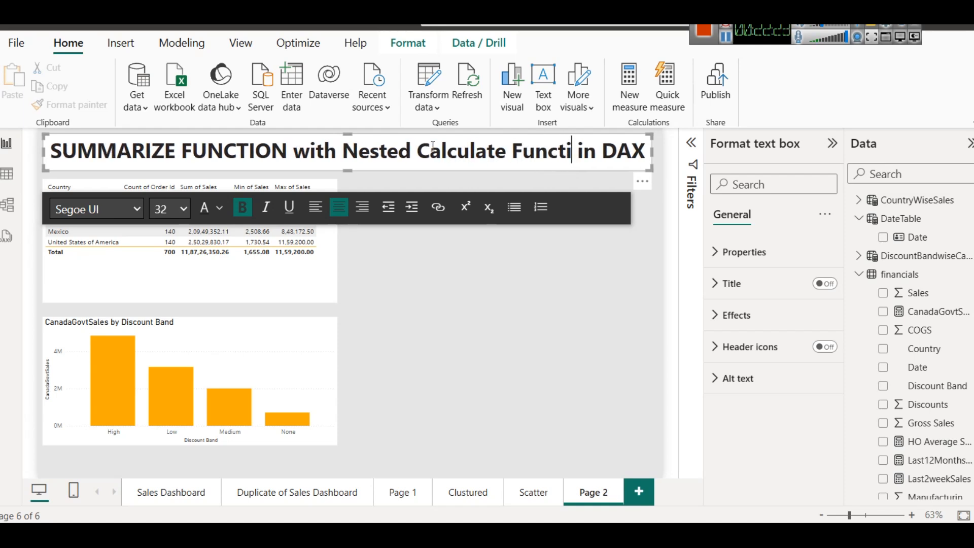
text(on)
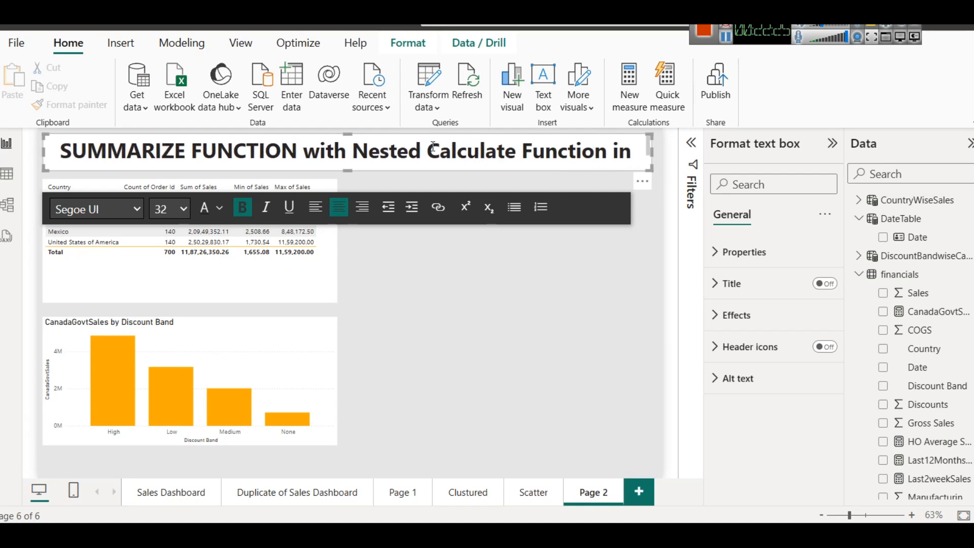
click(558, 329)
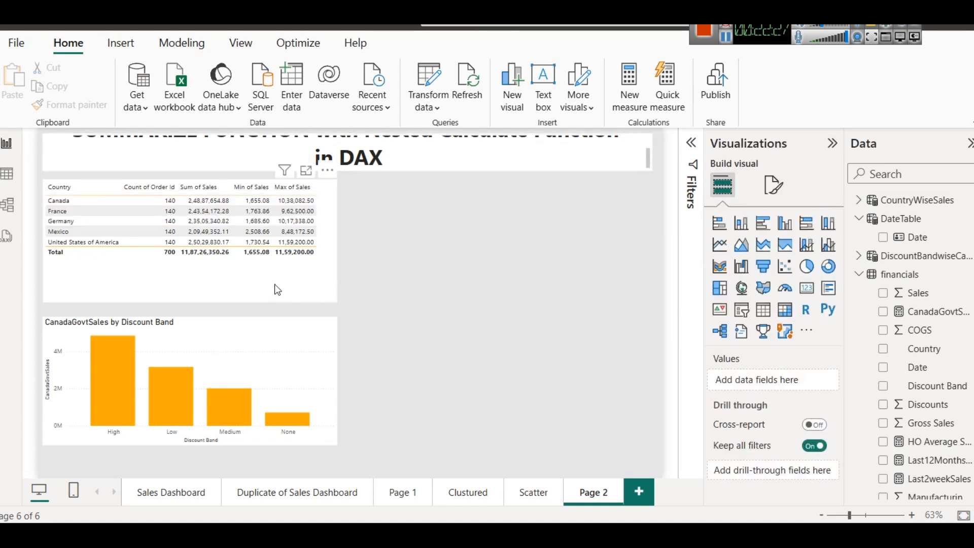
Step: Place the country table and the CanadaGovtSales chart side by side in the lower half of the page, and heighten the heading box for two lines
drag(263, 330, 571, 357)
drag(239, 274, 243, 420)
click(313, 158)
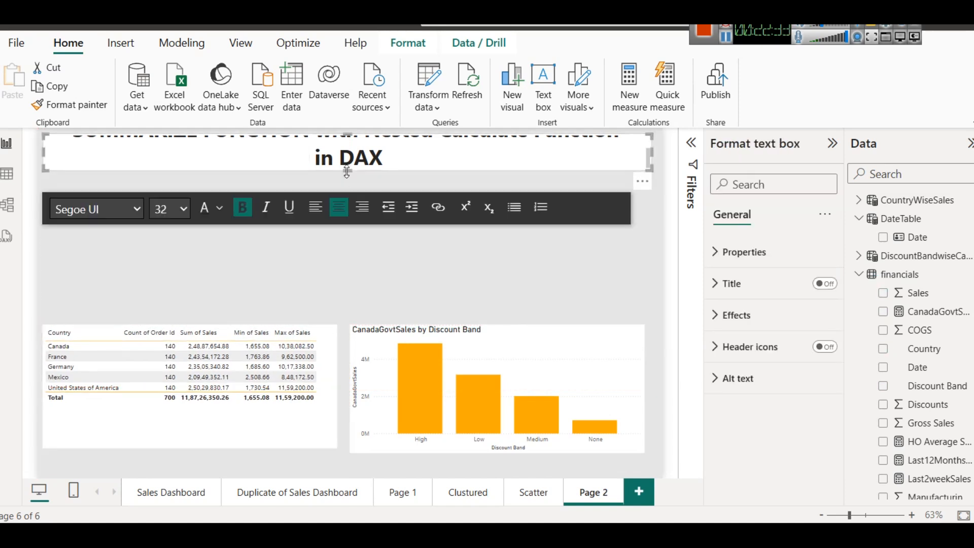
mouse_move(345, 197)
mouse_down()
mouse_move(343, 223)
mouse_move(343, 198)
mouse_up()
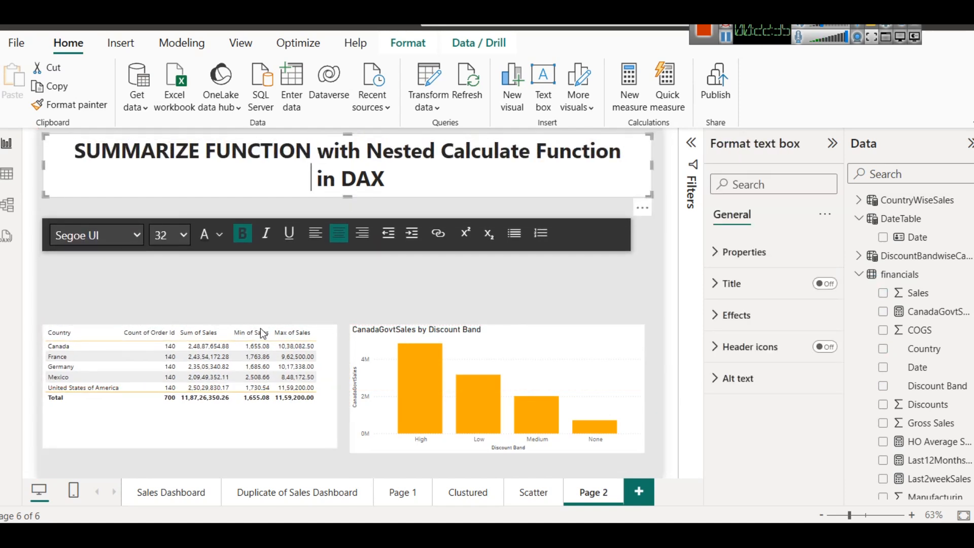
Step: Set the country table's values font size to 14 and narrow its Country column
click(308, 442)
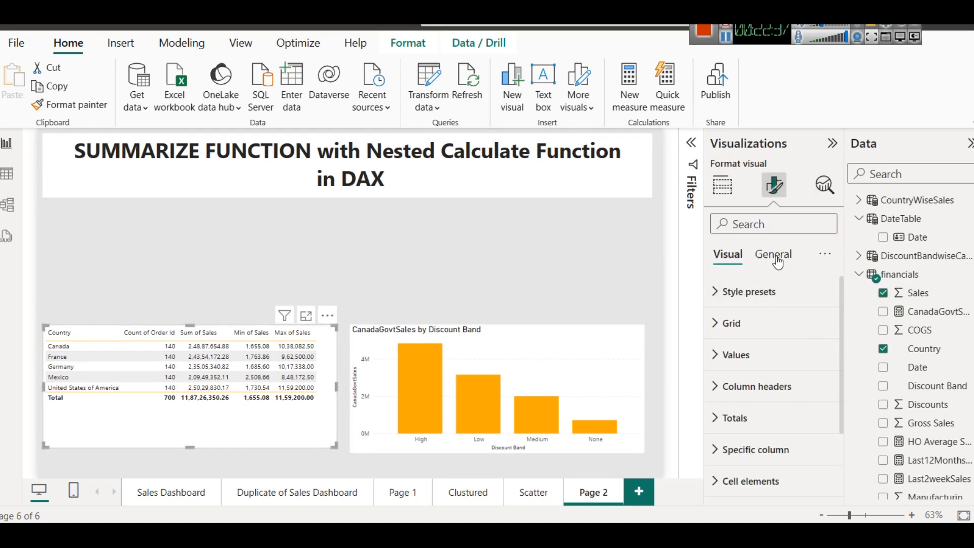
click(729, 361)
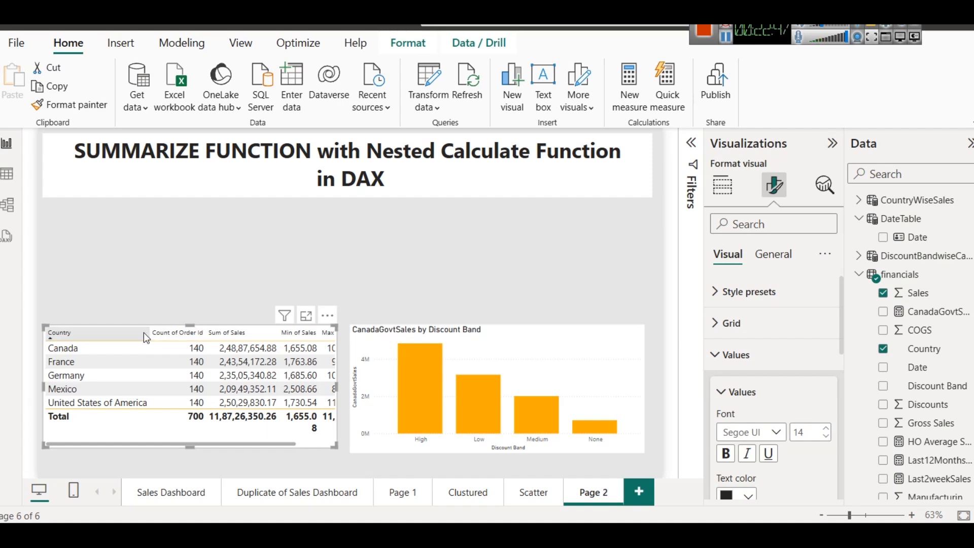
drag(148, 340, 96, 336)
Step: Stretch the country table and the CanadaGovtSales chart upward so their upper edges line up below the heading
drag(191, 326, 195, 239)
click(464, 327)
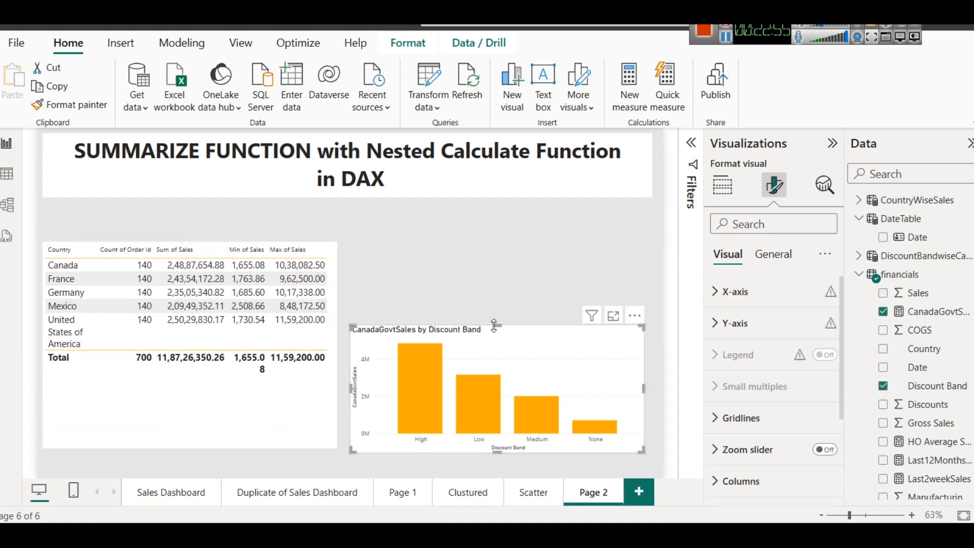
drag(494, 326, 488, 244)
click(477, 223)
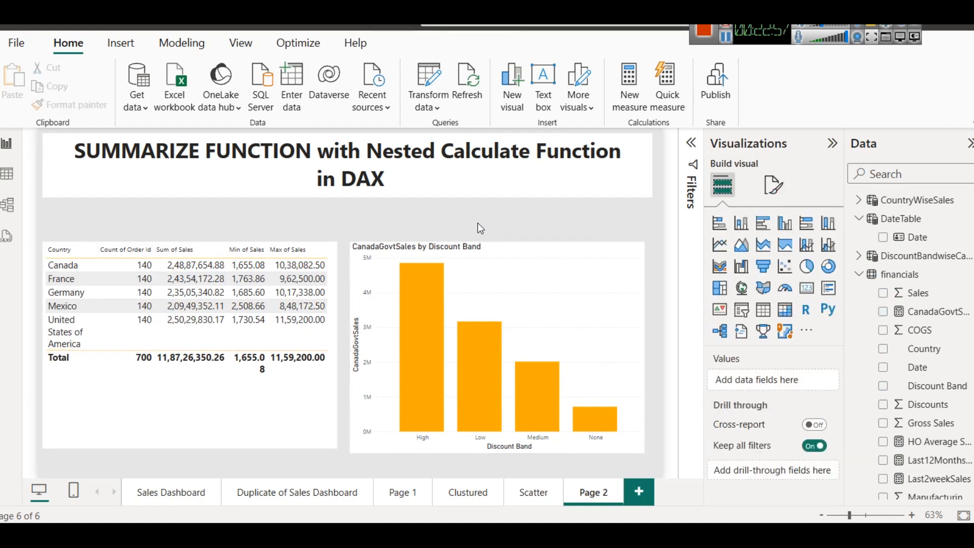
Step: Copy the entire CountryWiseSales table formula and paste it into a new Notepad tab
click(934, 203)
click(691, 144)
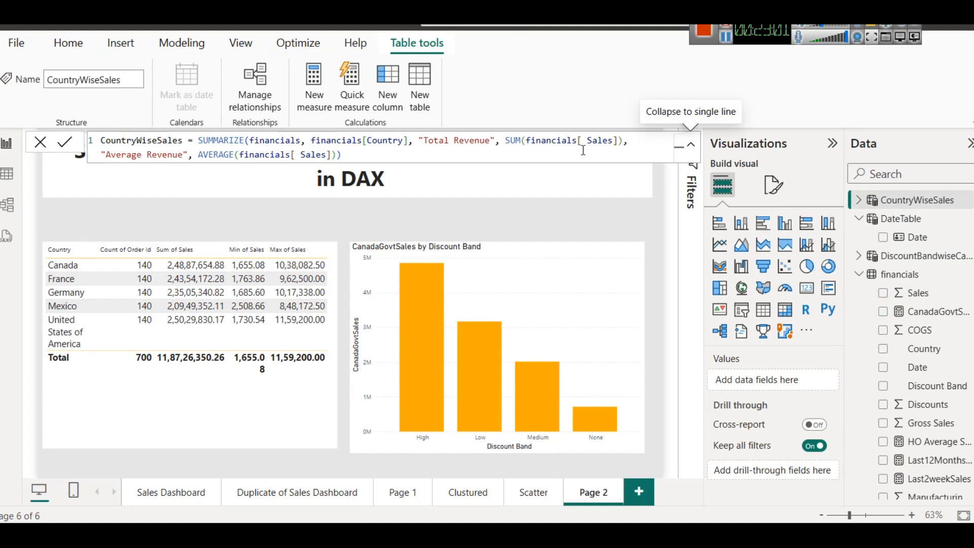
key(ctrl+a)
key(ctrl+c)
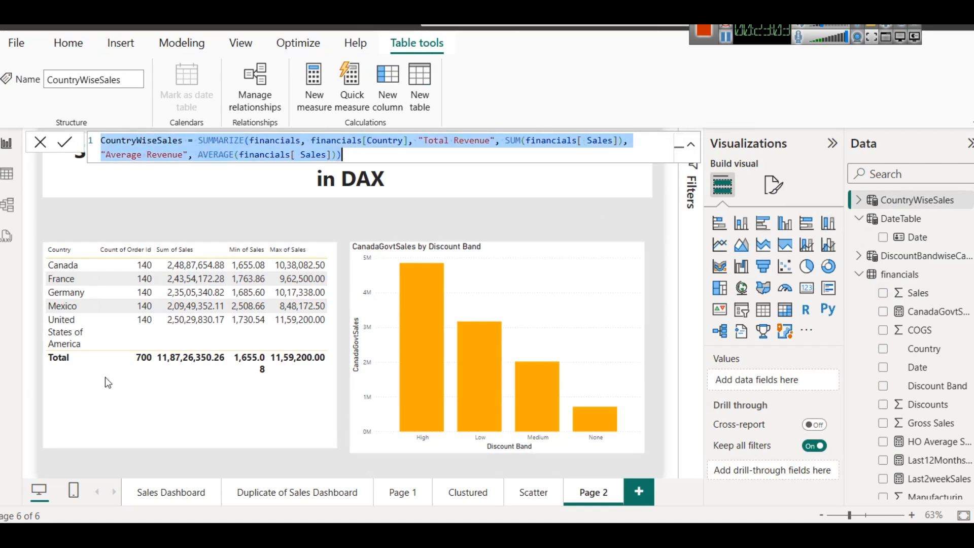
mouse_move(461, 535)
click(601, 458)
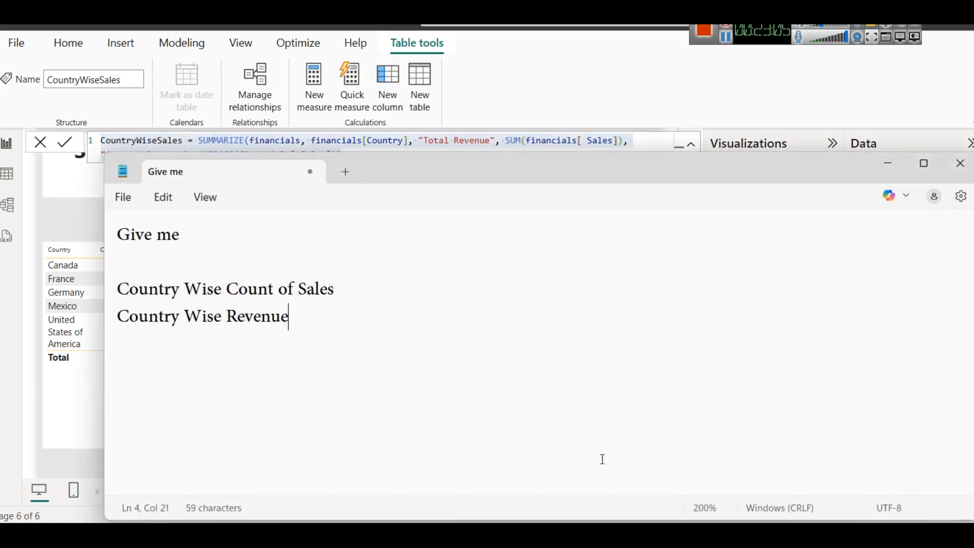
click(347, 174)
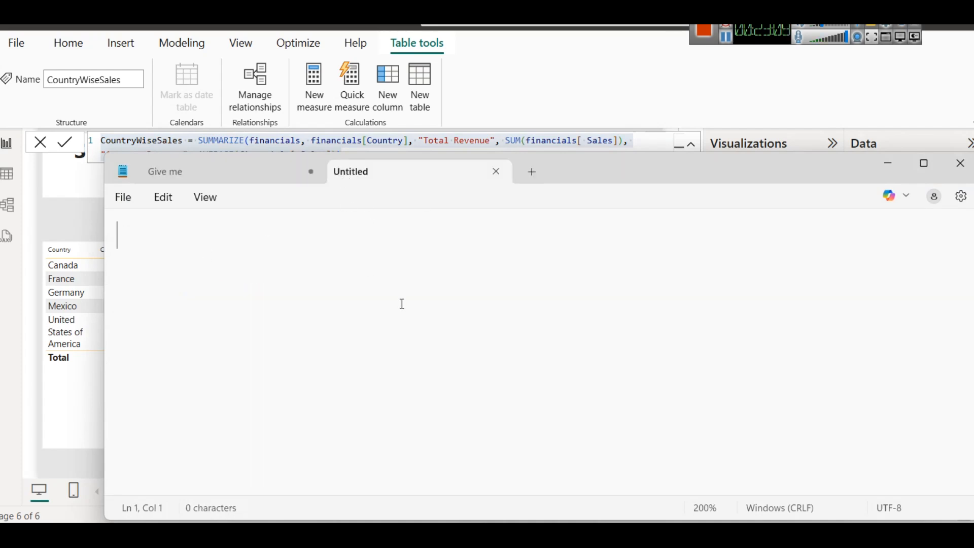
key(ctrl+v)
click(614, 236)
key(Return)
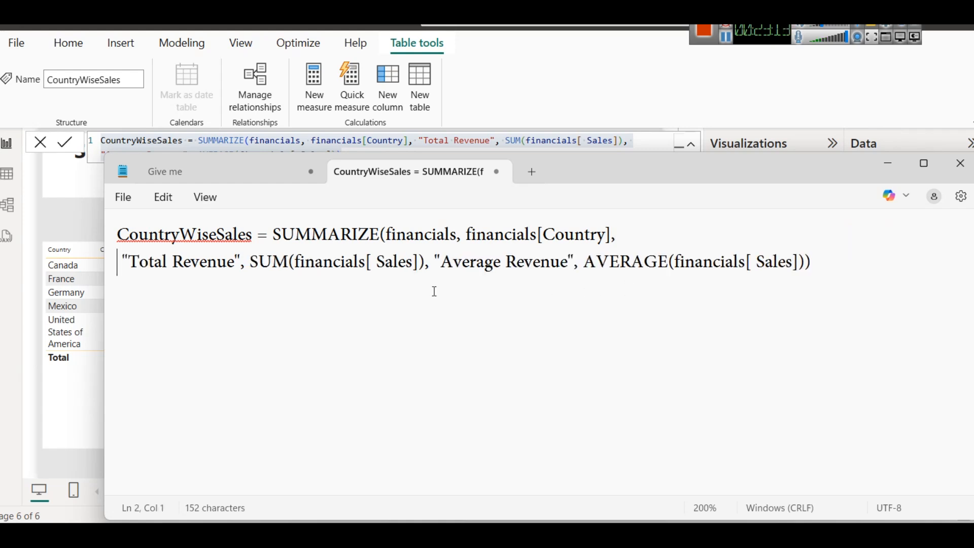
key(BackSpace)
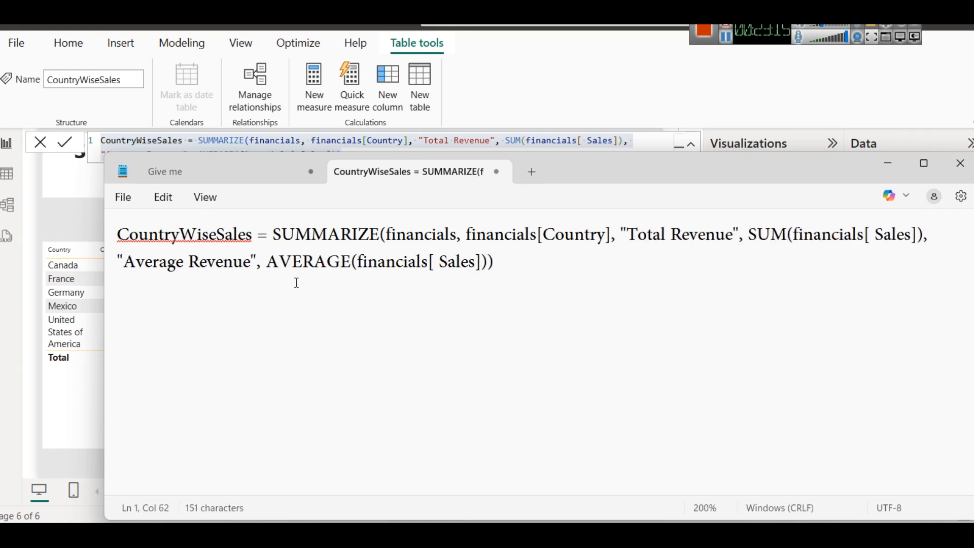
Step: Add two line breaks after the CountryWiseSales formula in the Notepad note
click(538, 267)
key(Return)
key(Return)
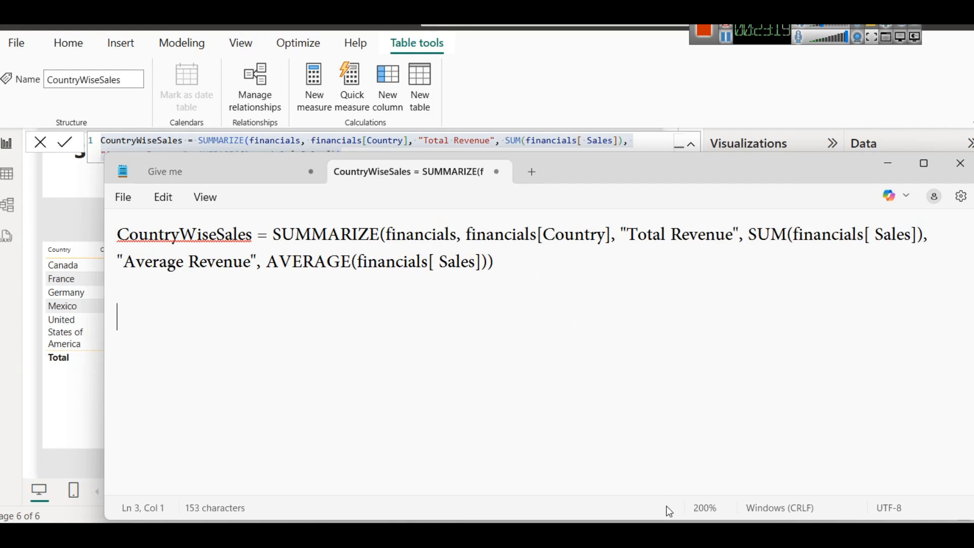
Step: Copy the entire DiscountBandwiseCanadaGovtSales table formula into the Notepad note below the CountryWiseSales formula, followed by two line breaks
click(669, 533)
click(902, 259)
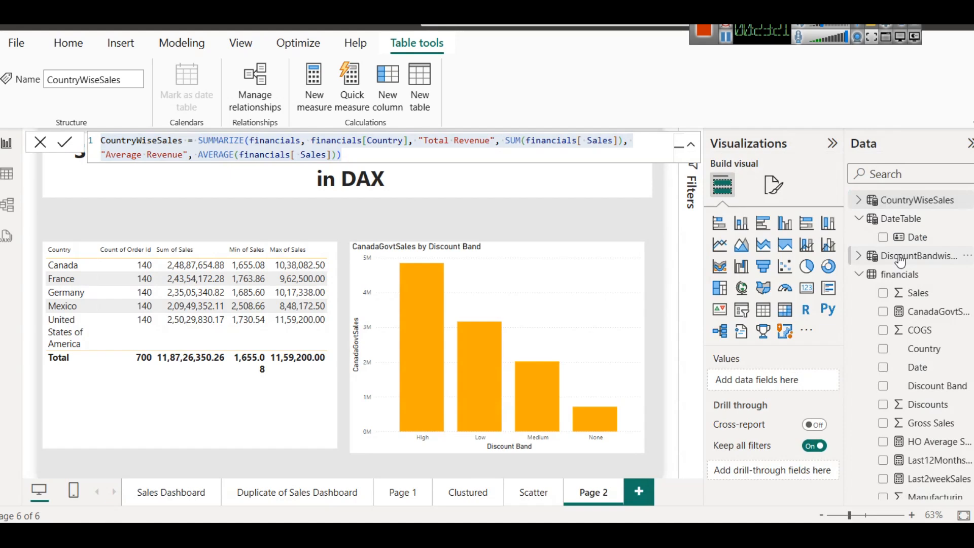
double_click(345, 142)
key(ctrl+a)
key(ctrl+c)
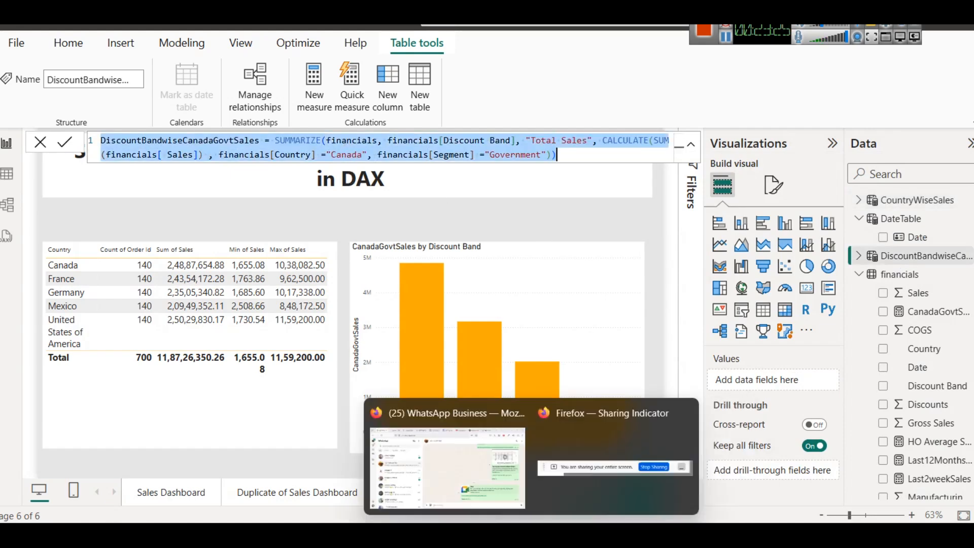
click(635, 501)
key(ctrl+v)
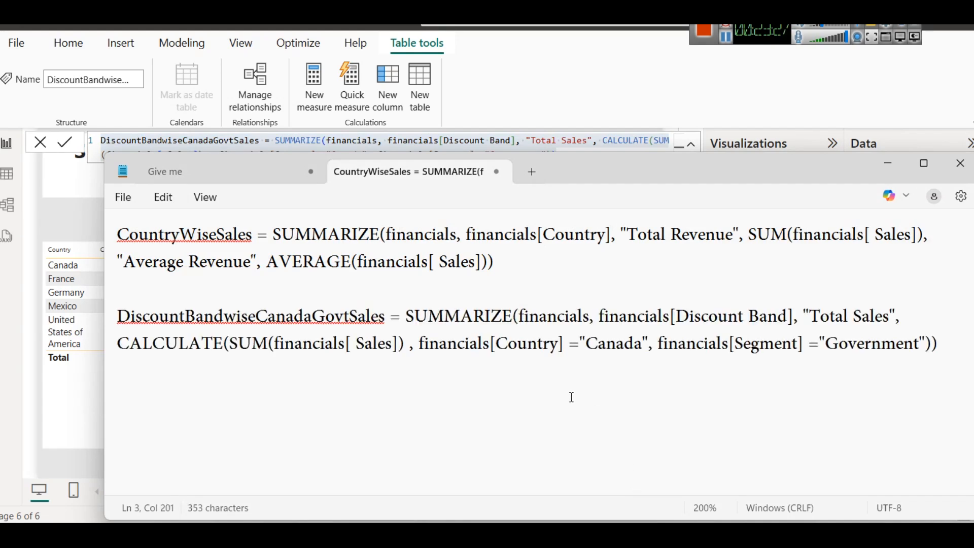
key(Return)
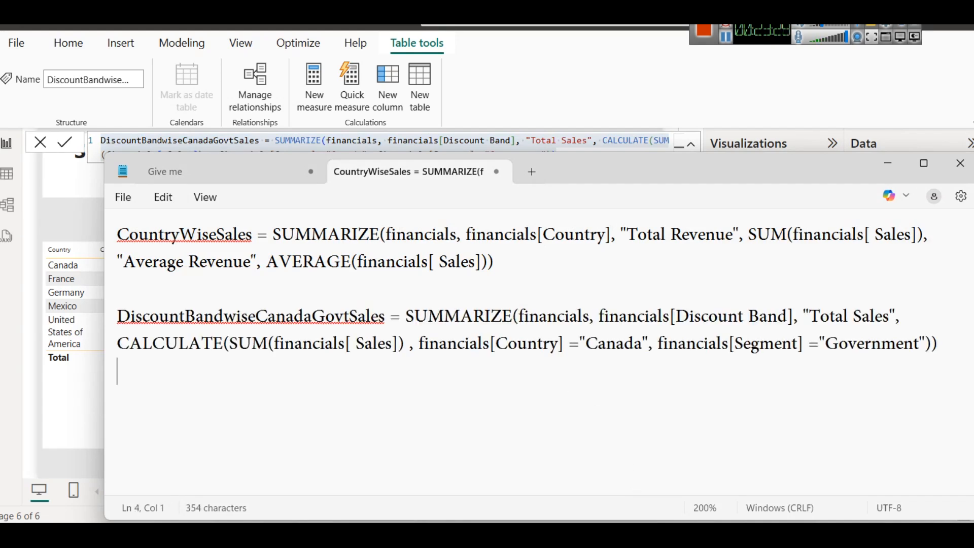
key(Return)
Step: Switch to the Power BI report with the sales table and copy the entire SalesByProduct measure formula into the Notepad note
mouse_move(703, 536)
click(632, 535)
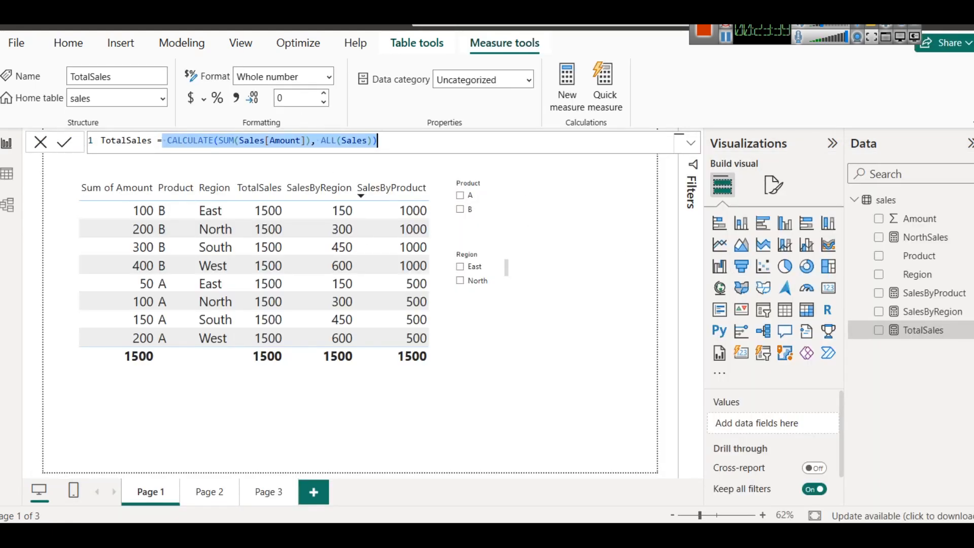
click(935, 293)
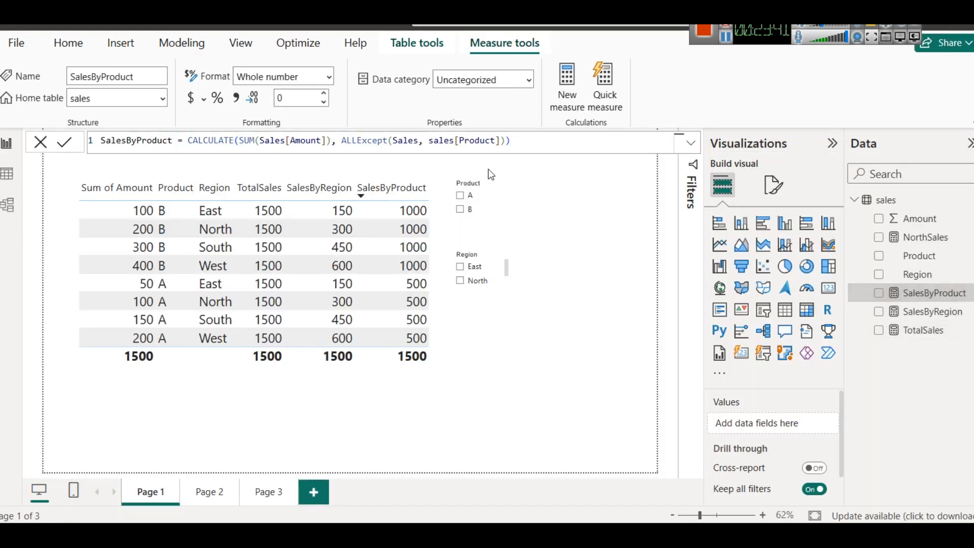
triple_click(516, 141)
key(ctrl+c)
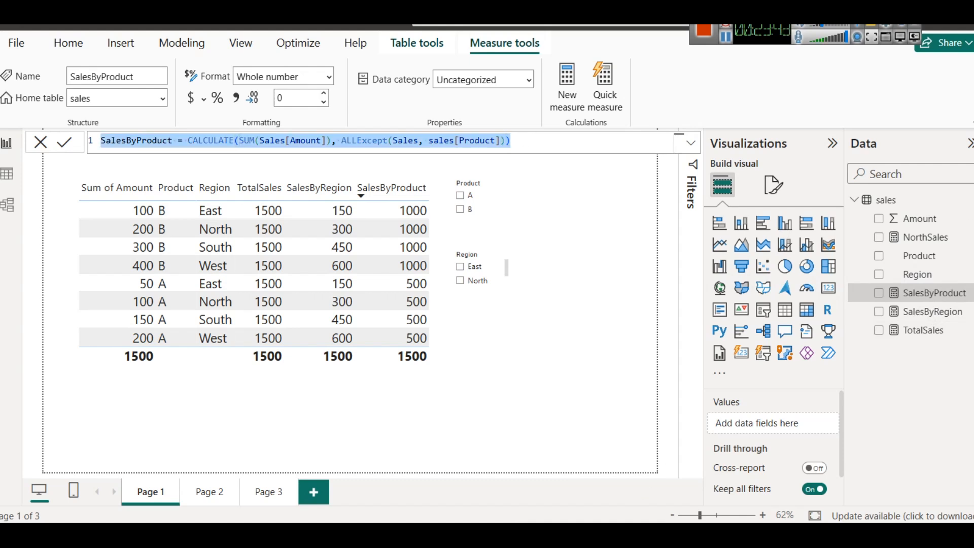
click(601, 480)
key(ctrl+v)
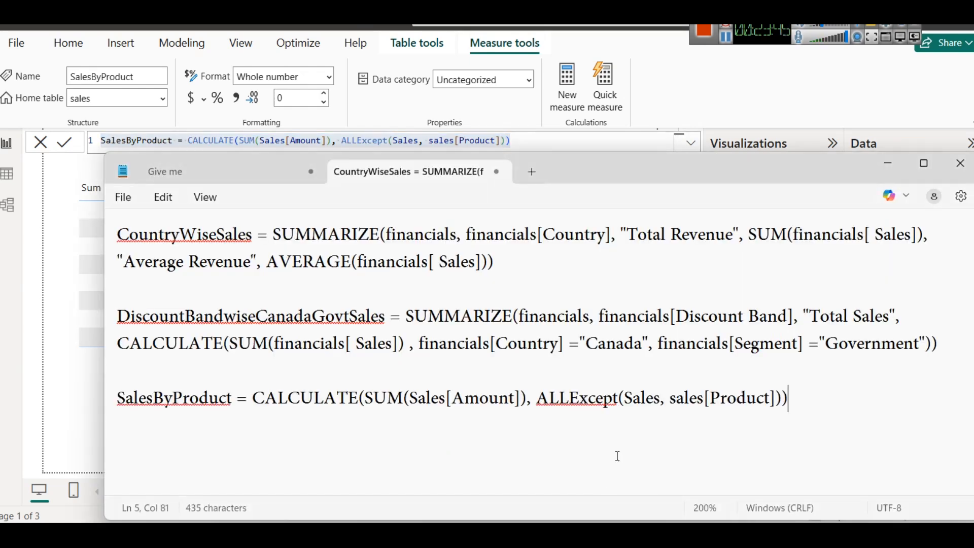